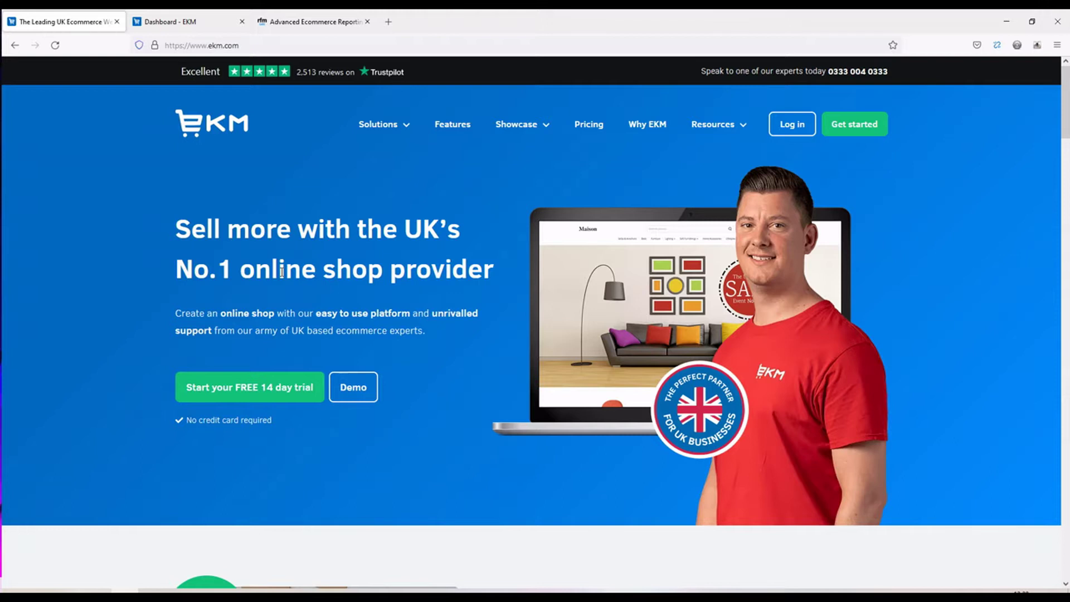
# - Look through the EKM home page down to its footer and return to its beginning
pyautogui.moveTo(1060, 85); pyautogui.dragTo(1023, 466)
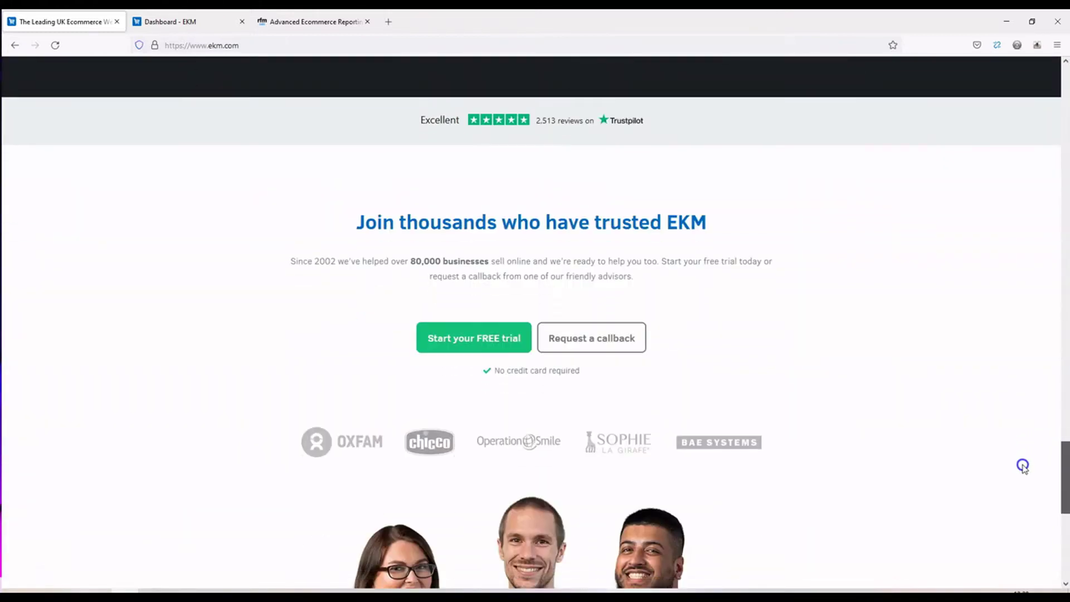
pyautogui.scroll(-3, 782, 361)
pyautogui.scroll(-5, 787, 375)
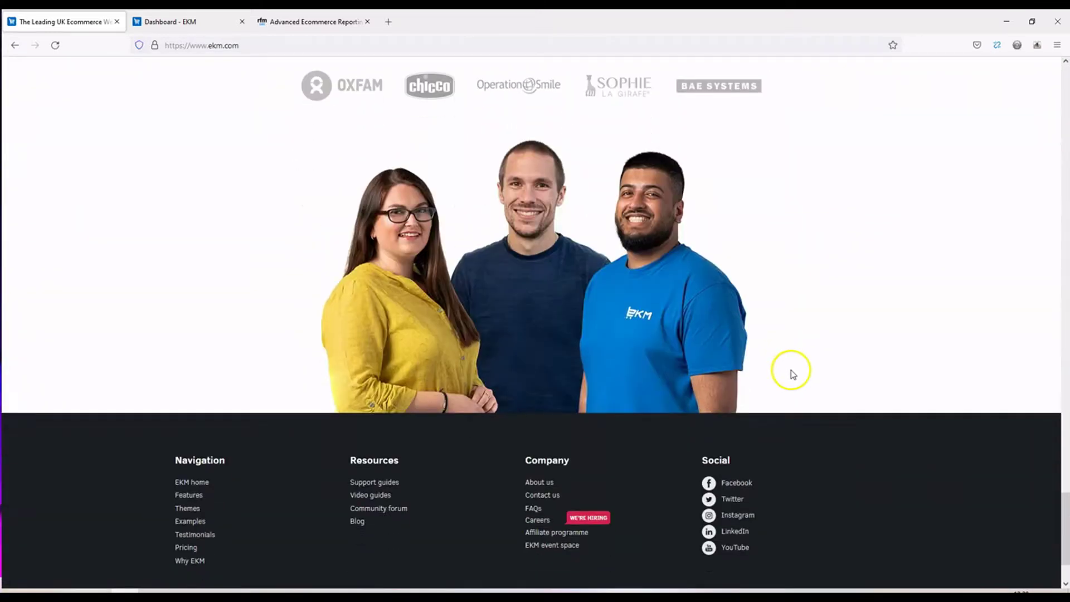
pyautogui.moveTo(1066, 549); pyautogui.dragTo(1065, 101)
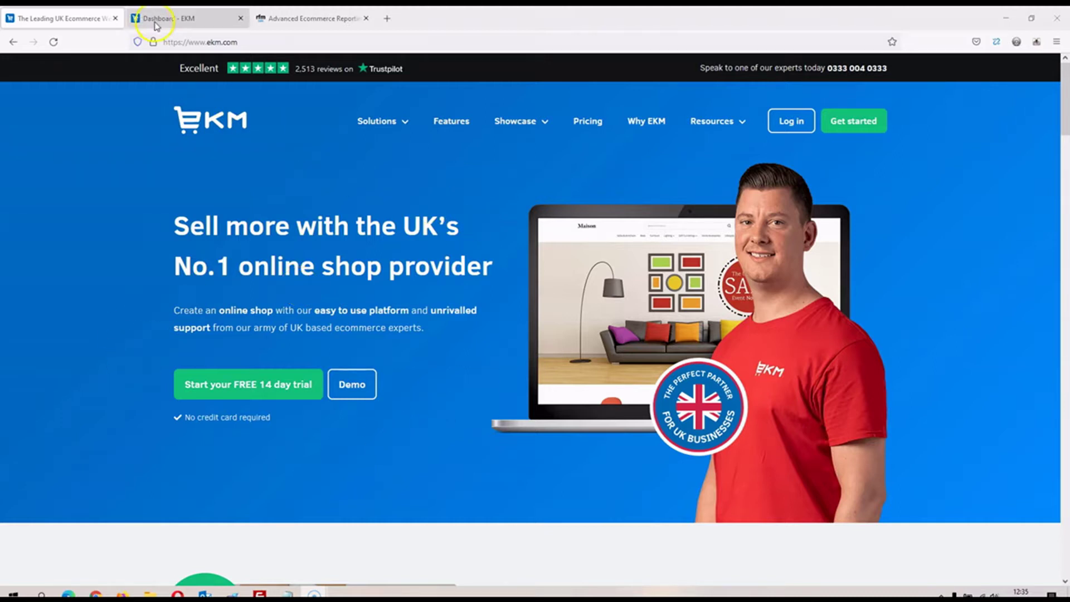
# - Go to the shop's admin dashboard and view the Products, Design and Analytics sections, including the analytics reports on offer
pyautogui.click(186, 20)
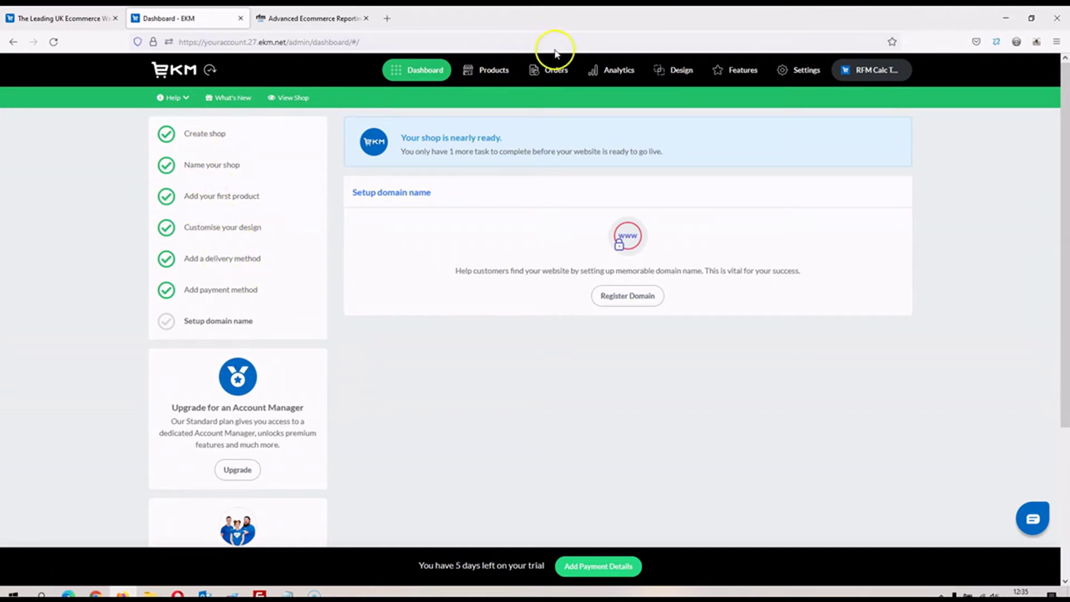
pyautogui.click(486, 72)
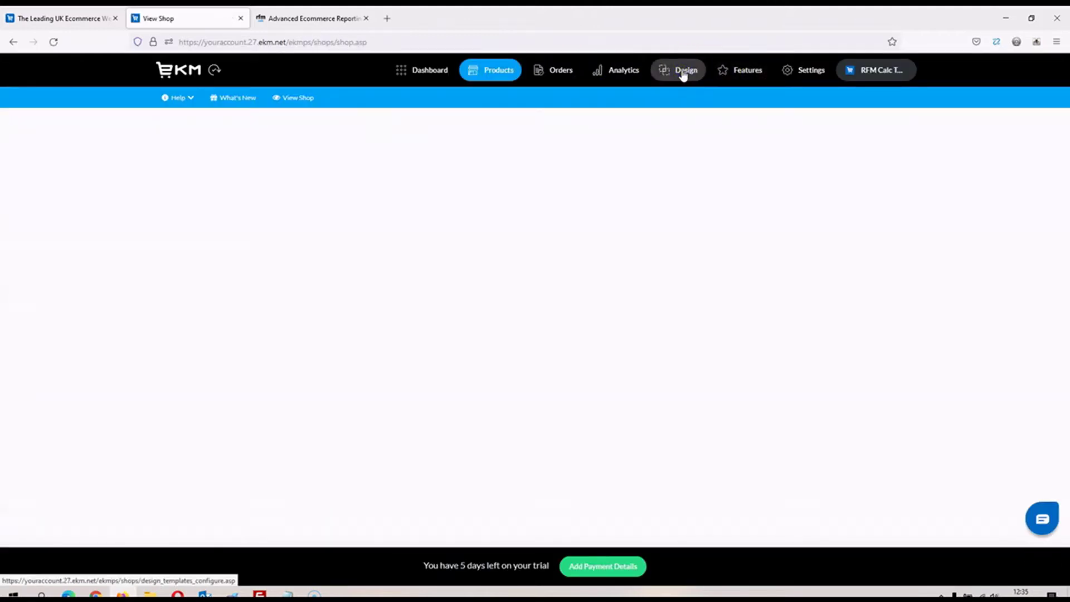
pyautogui.click(684, 74)
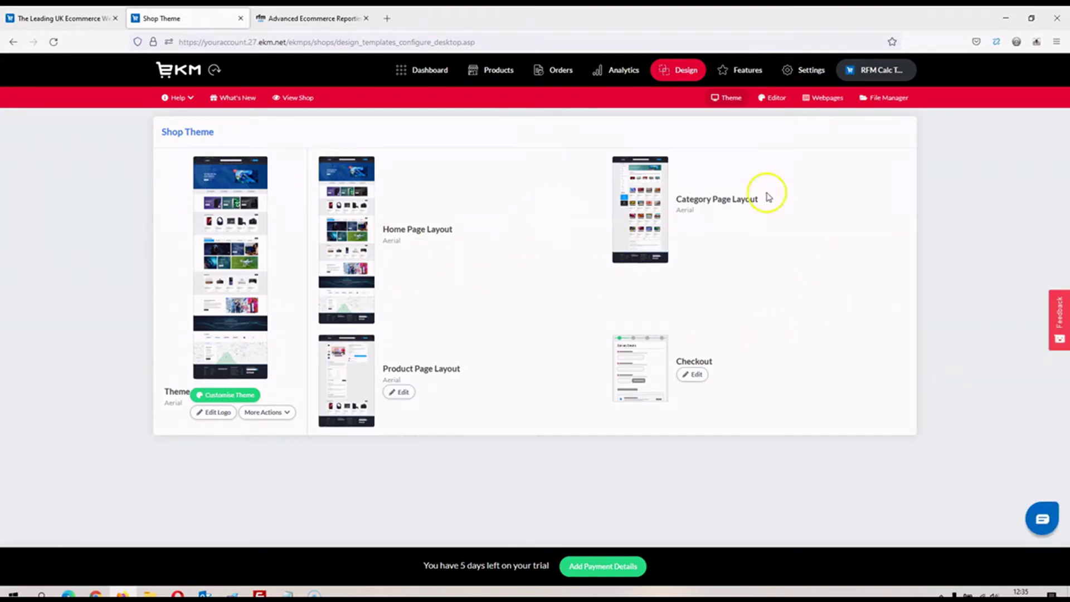
pyautogui.click(608, 71)
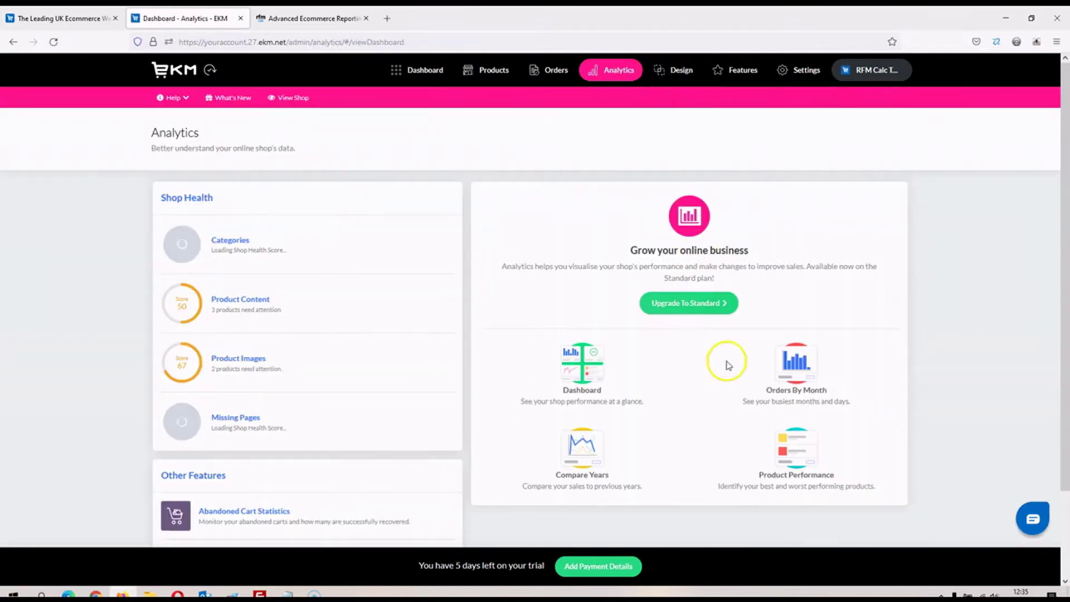
pyautogui.scroll(-2, 545, 308)
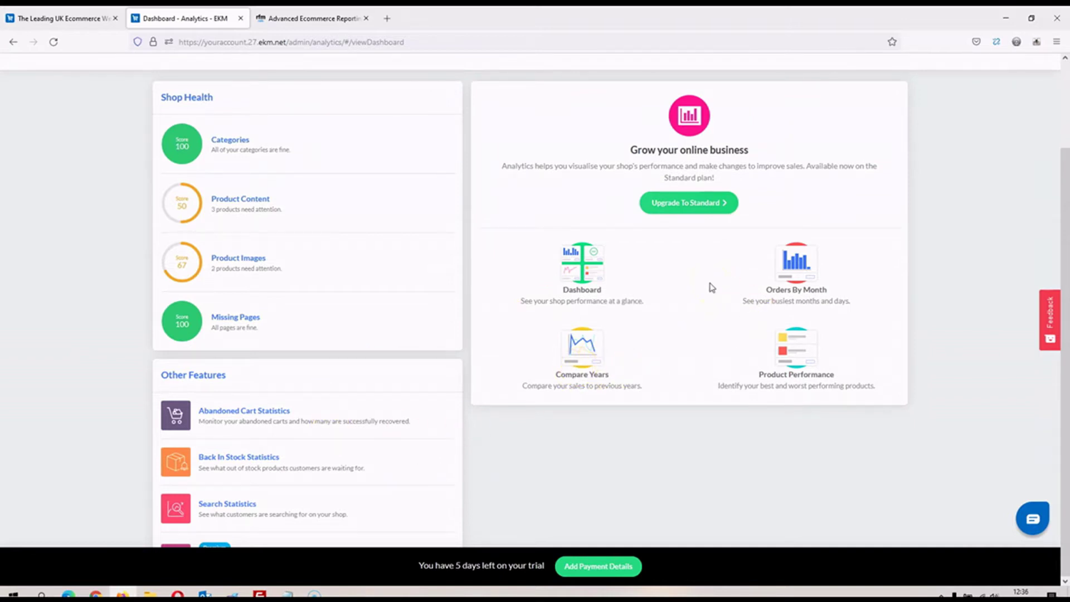
pyautogui.scroll(2, 710, 291)
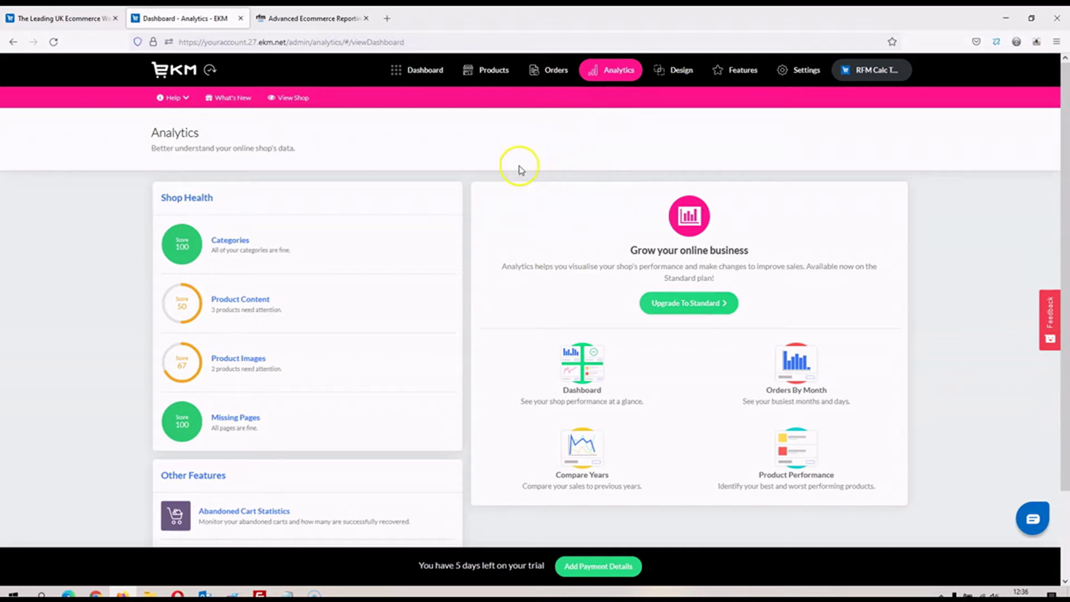
# - View the shop's orders list, select all orders to check the available bulk actions, and clear the selection
pyautogui.click(545, 68)
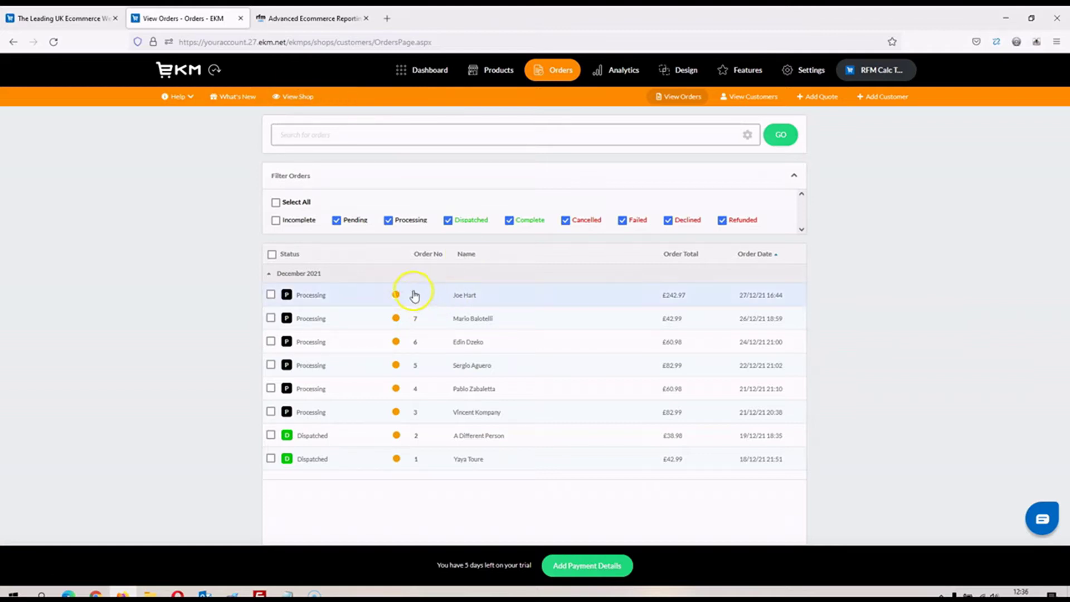
pyautogui.click(272, 255)
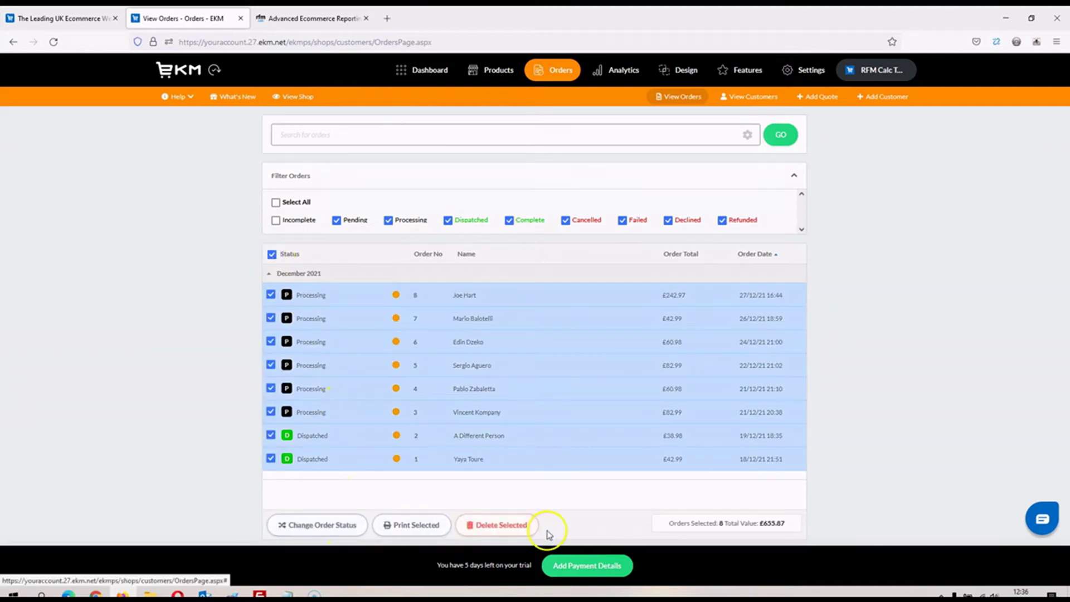
pyautogui.click(272, 255)
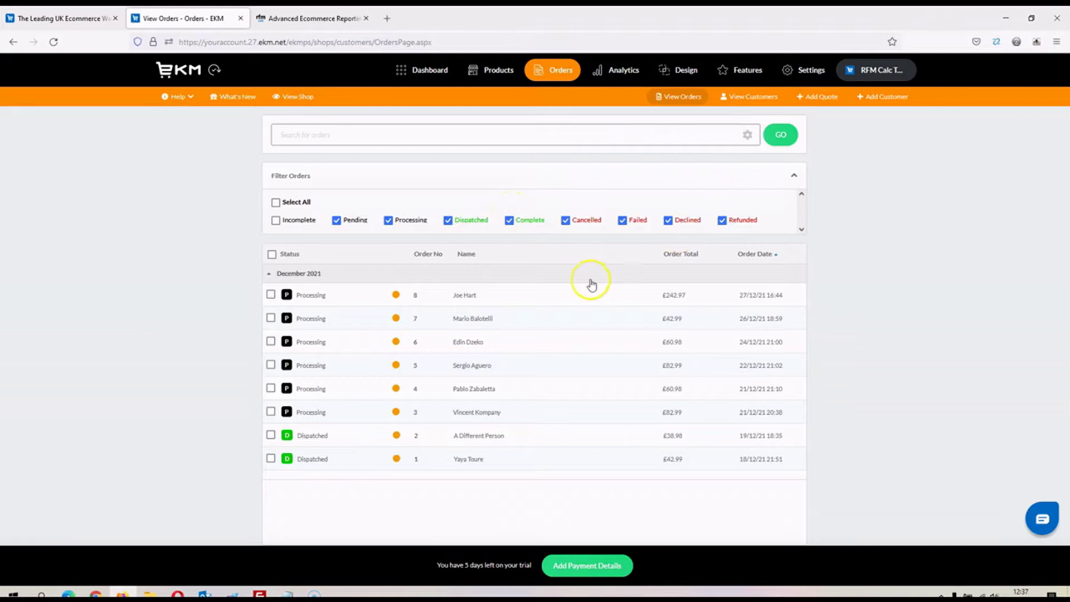
pyautogui.click(722, 96)
# - Browse the shop's Feature Manager to see which features can be added
pyautogui.click(749, 71)
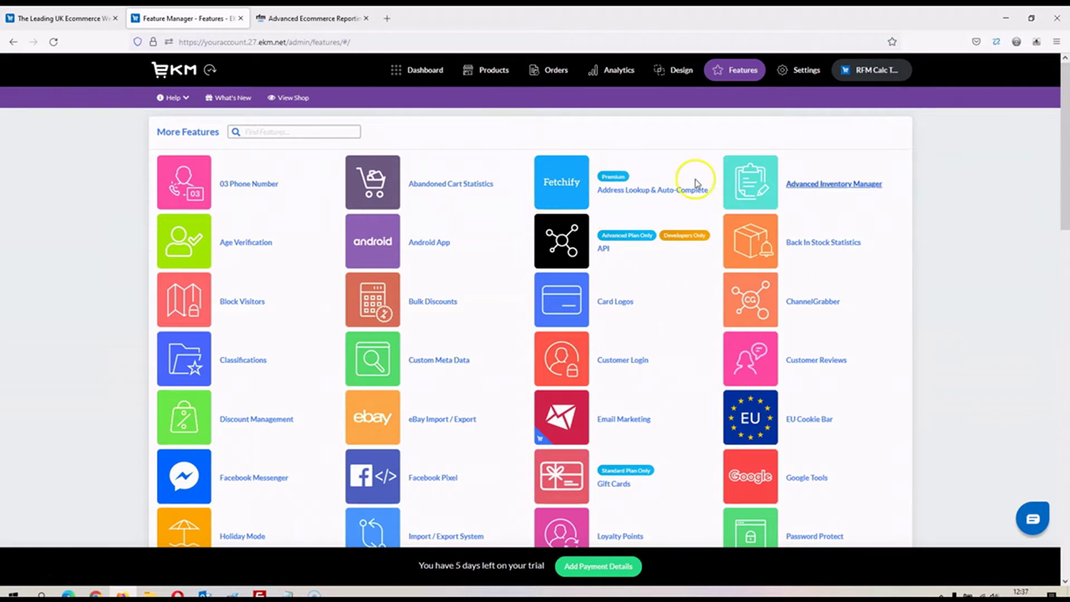
pyautogui.scroll(-1, 904, 320)
pyautogui.scroll(-9, 903, 319)
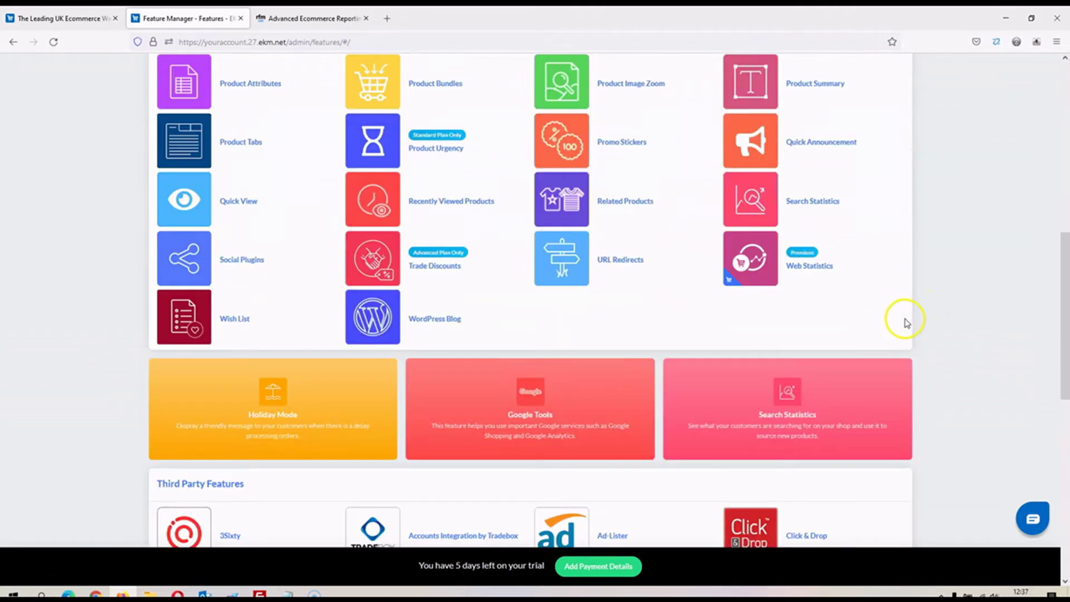
pyautogui.scroll(10, 901, 317)
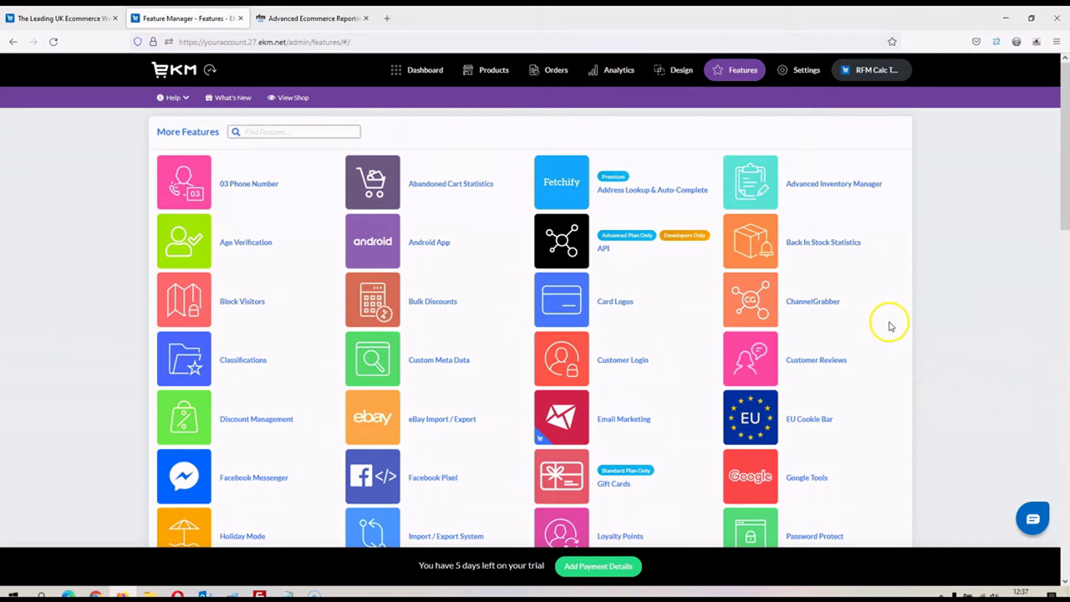
# - Find the Import / Export System feature by searching for "export", install it and dismiss the pending updates notice
pyautogui.click(249, 132)
pyautogui.write('export')
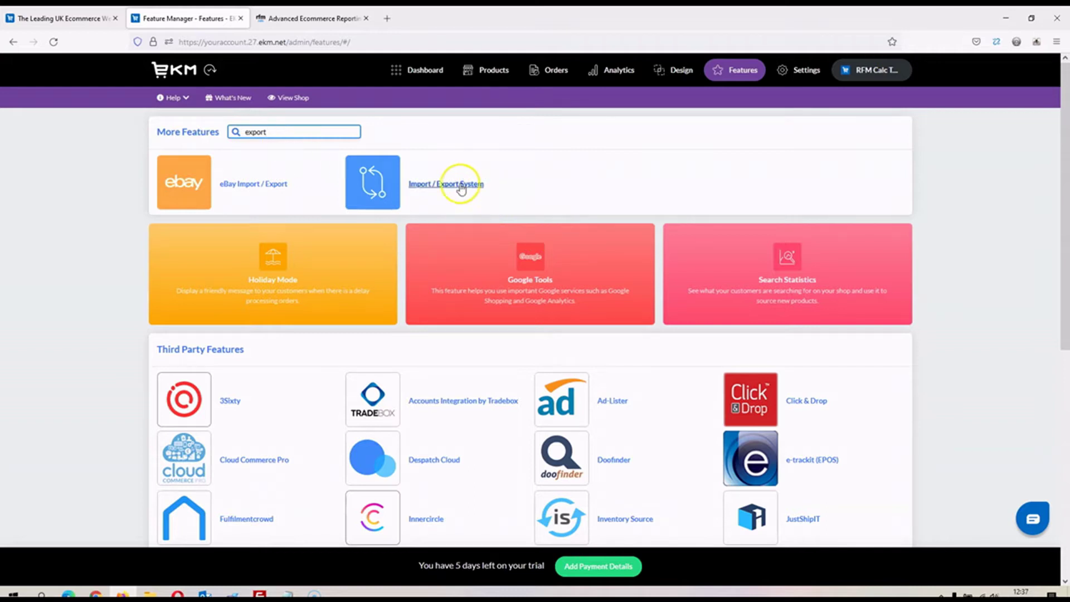
pyautogui.click(434, 193)
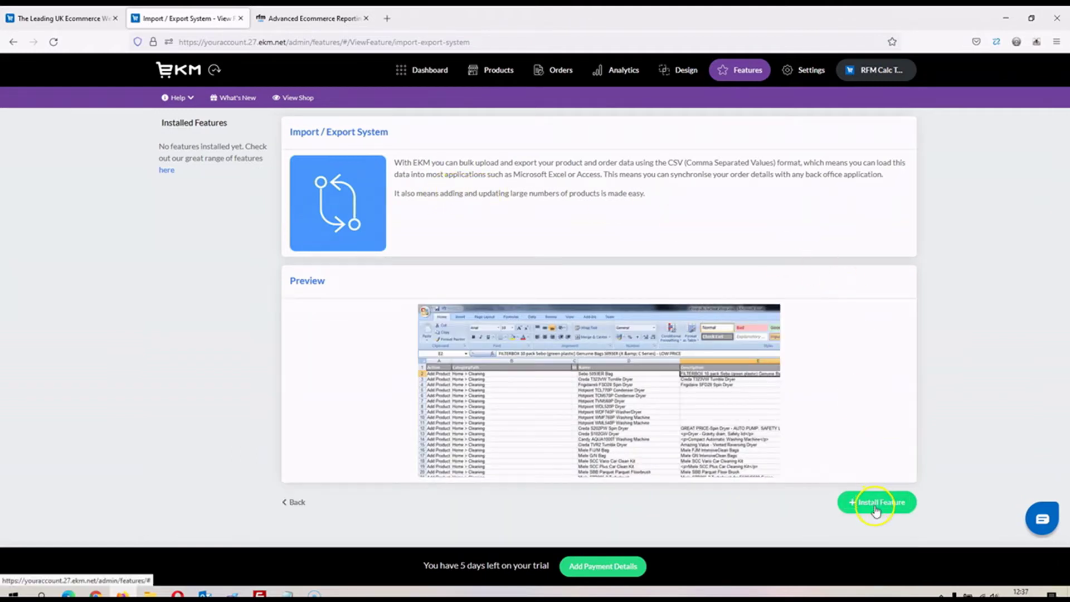
pyautogui.click(876, 505)
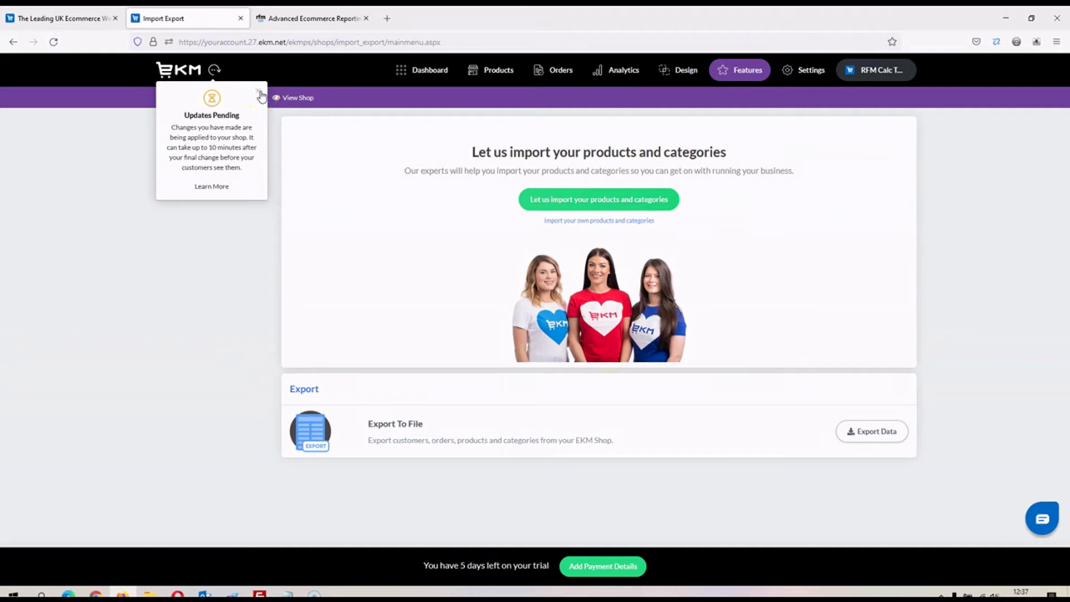
pyautogui.click(259, 93)
pyautogui.click(259, 91)
# - Start an orders export from the installed Import / Export System feature, with the date range set to All
pyautogui.click(741, 73)
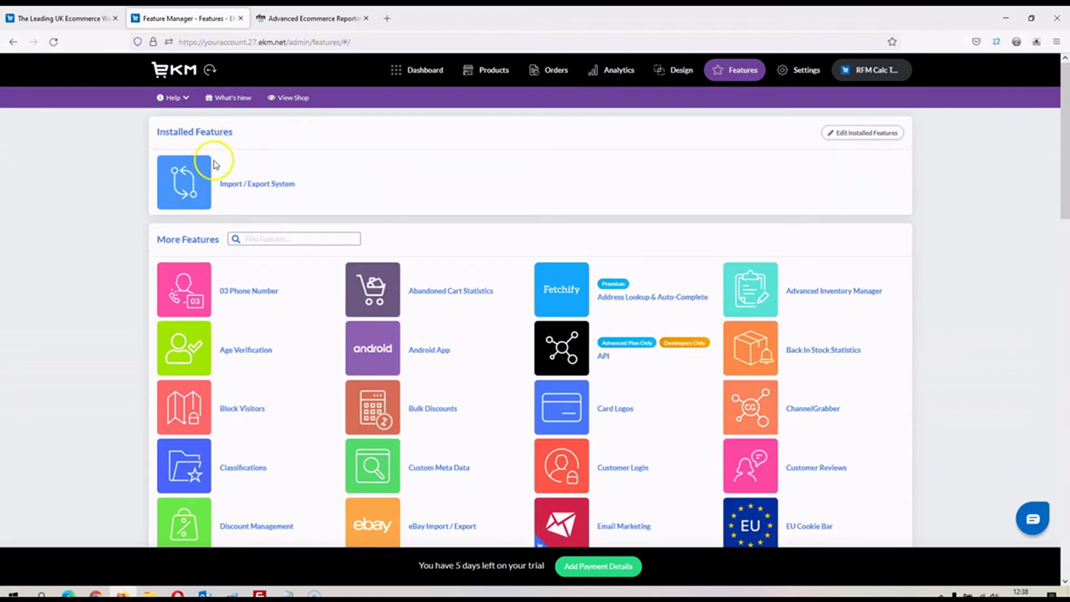
pyautogui.click(256, 187)
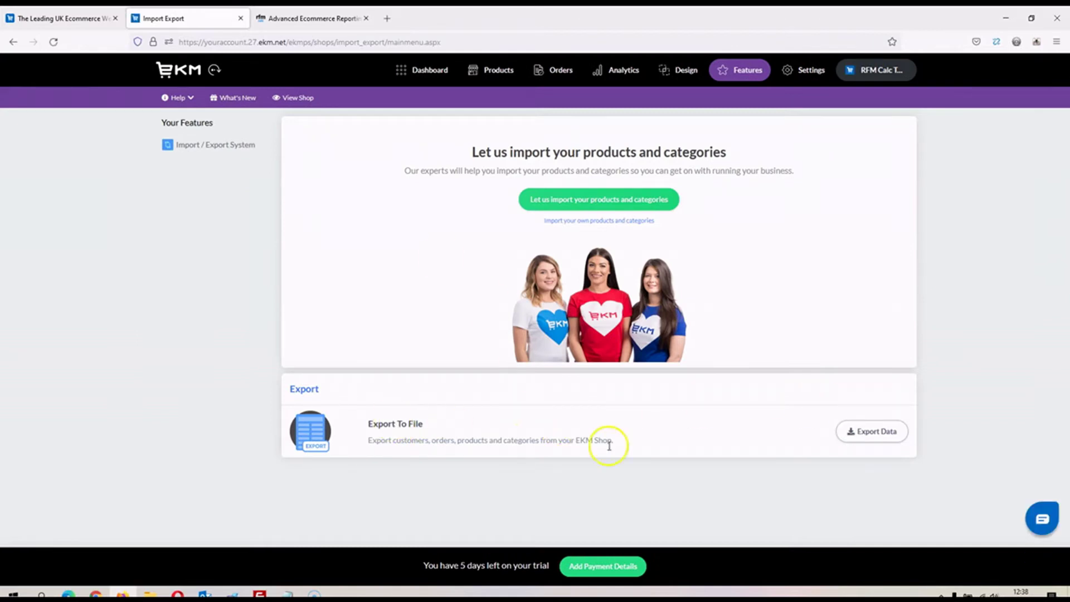
pyautogui.click(873, 435)
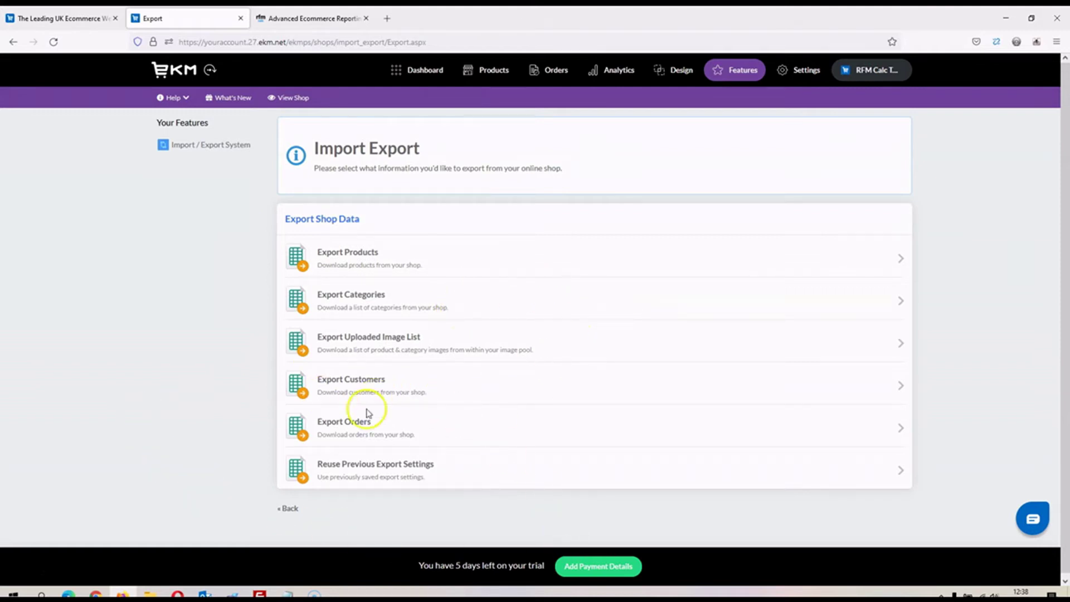
pyautogui.click(343, 426)
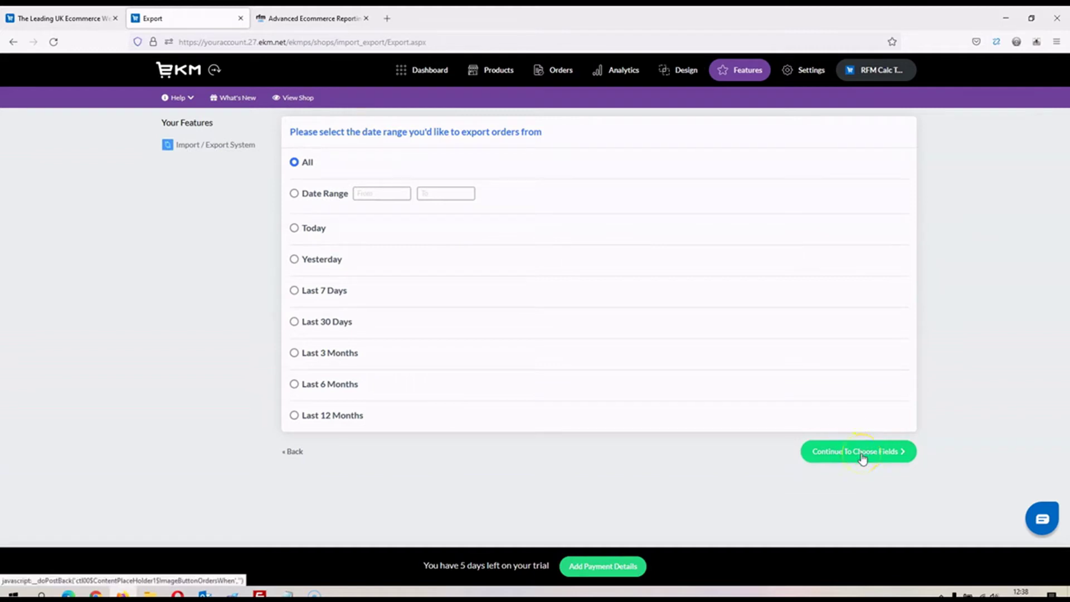
pyautogui.click(863, 456)
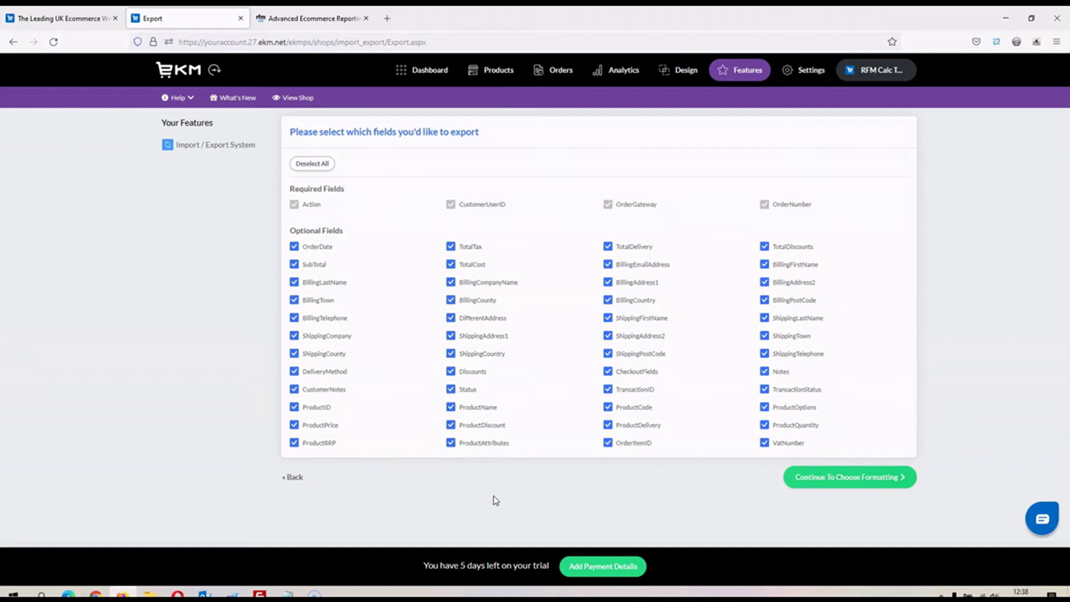
# - Keep all export fields selected and format the order items as Single Line
pyautogui.click(476, 496)
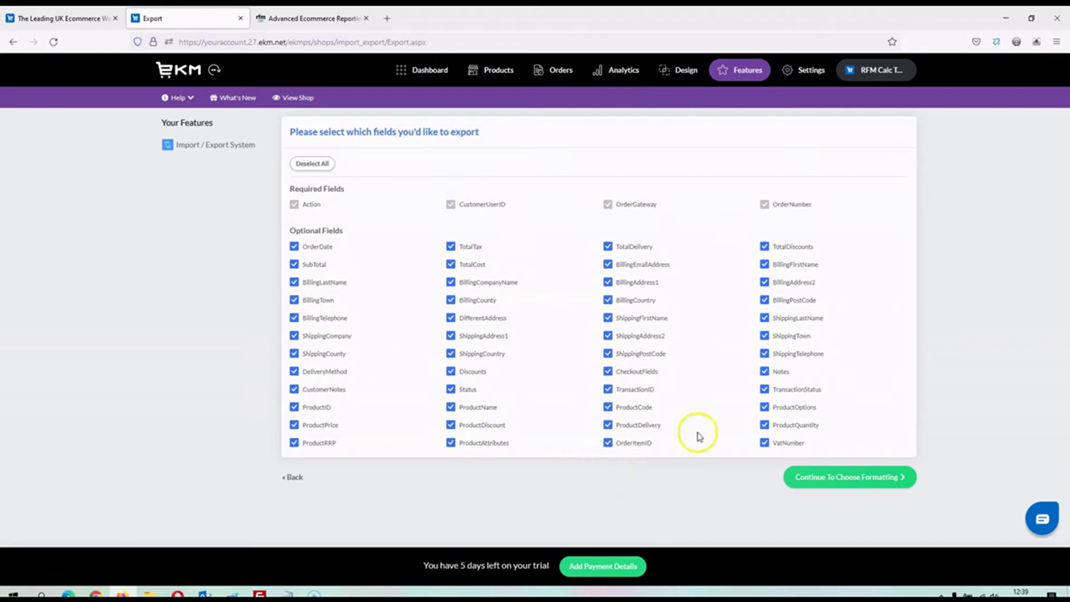
pyautogui.click(838, 483)
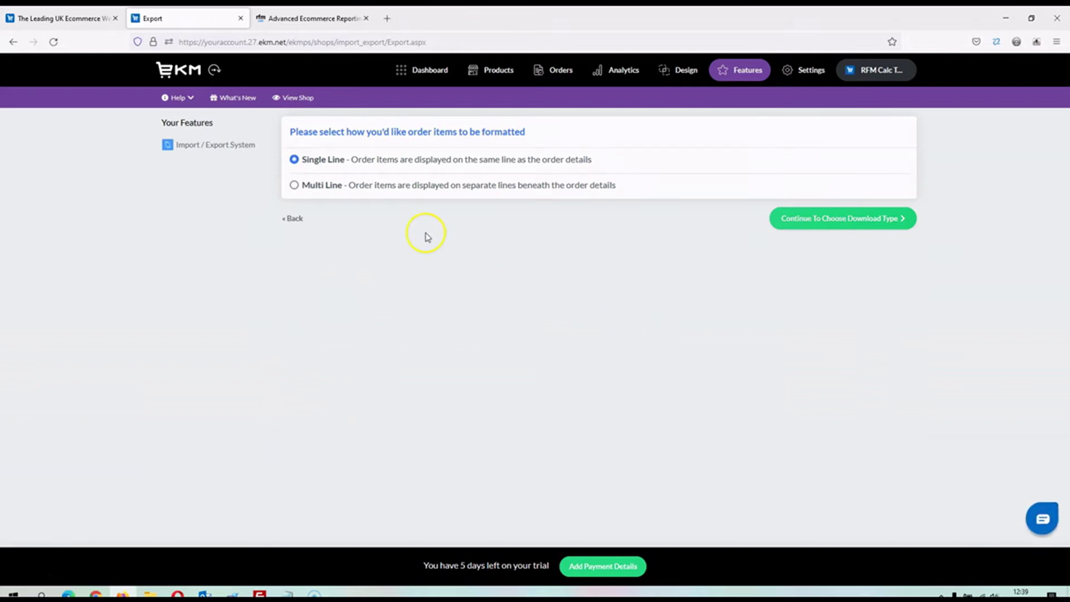
pyautogui.click(293, 186)
pyautogui.click(293, 160)
pyautogui.click(841, 220)
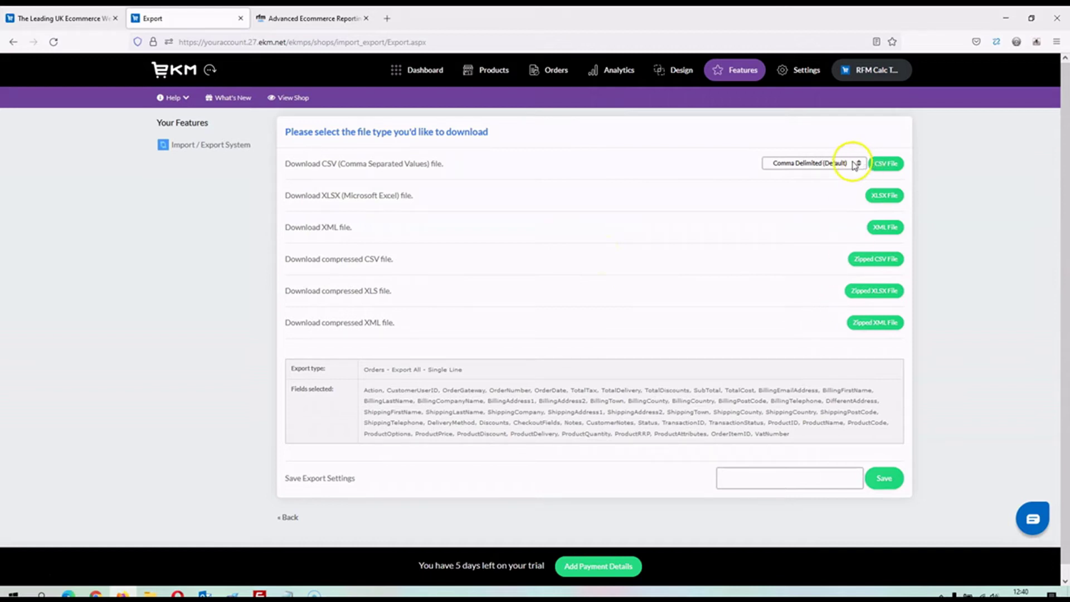
# - Generate the orders export as a Comma Delimited (Default) CSV file and save Orders.csv to the computer
pyautogui.click(829, 167)
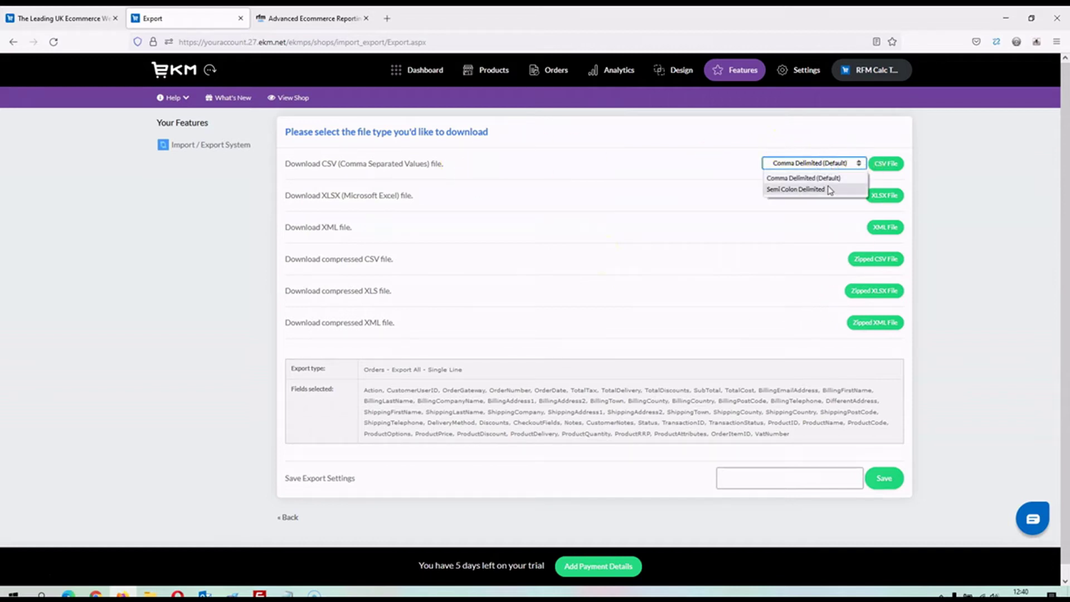
pyautogui.click(832, 179)
pyautogui.click(814, 162)
pyautogui.click(808, 179)
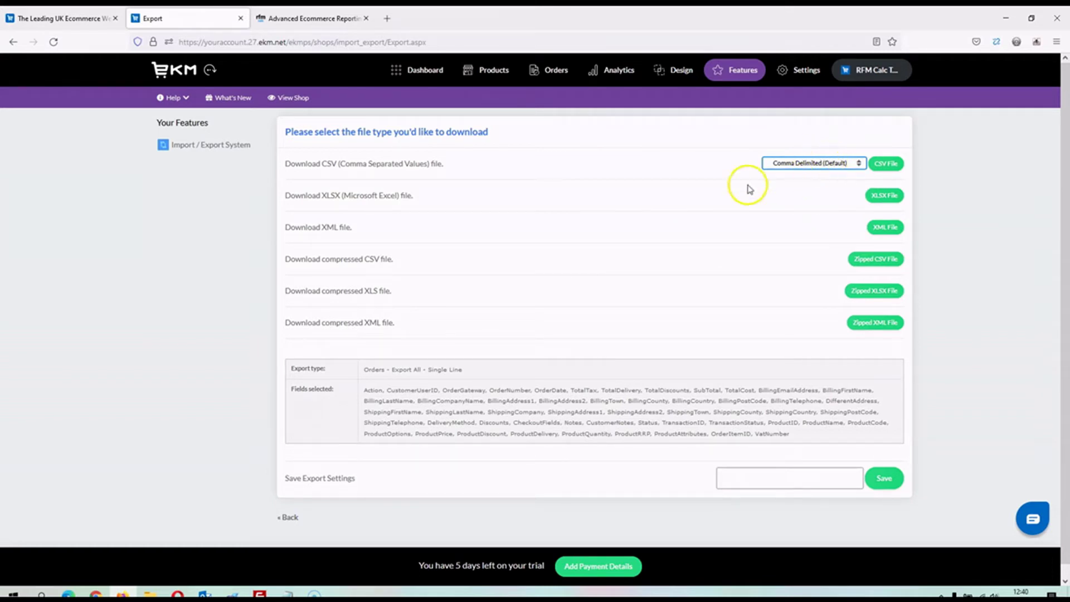
pyautogui.click(889, 167)
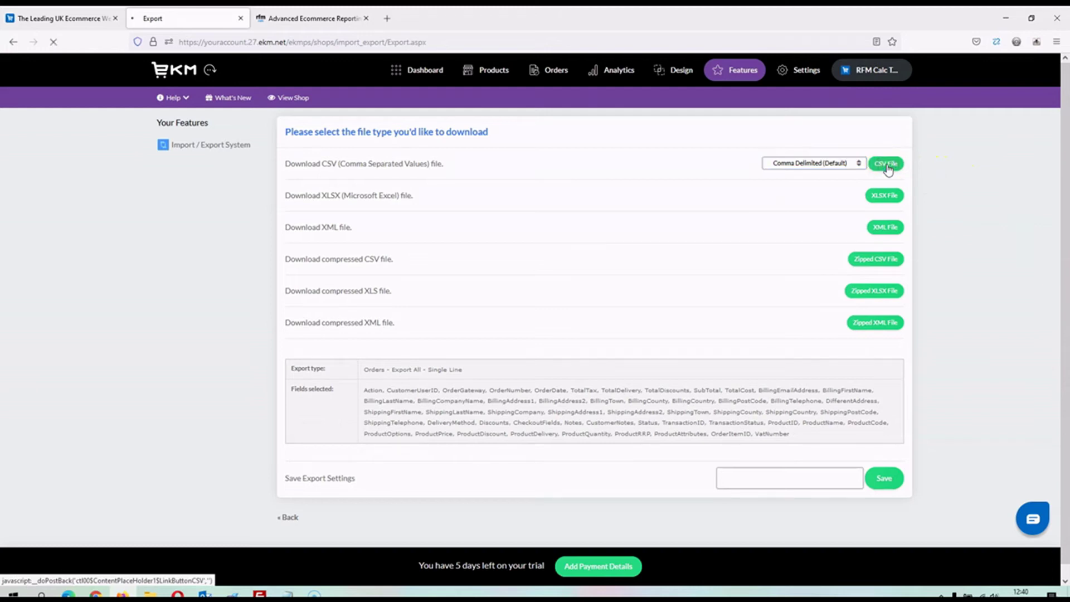
pyautogui.click(885, 168)
pyautogui.click(743, 261)
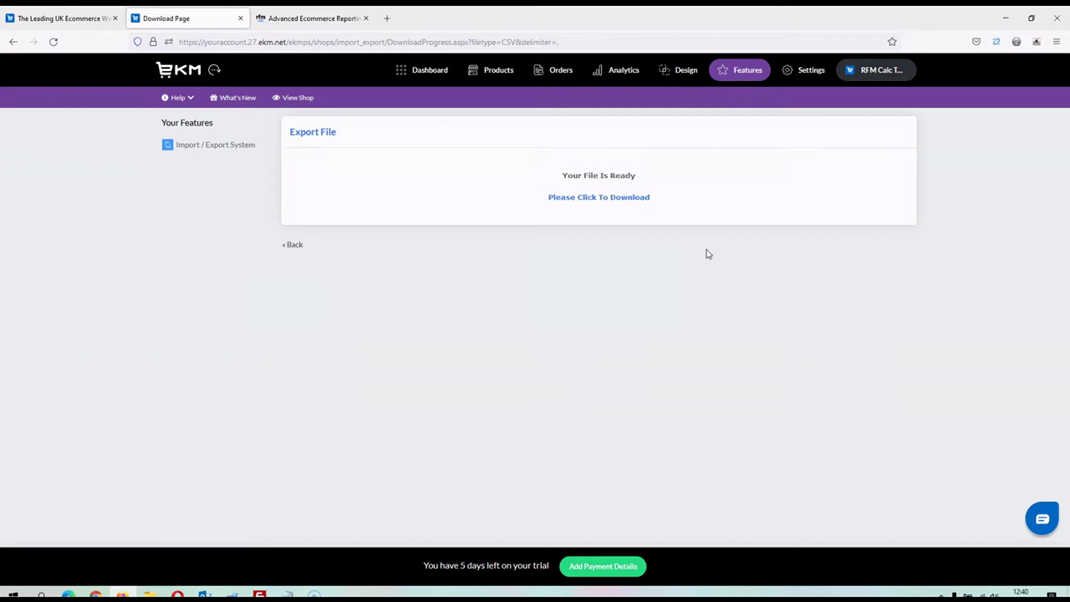
pyautogui.click(609, 205)
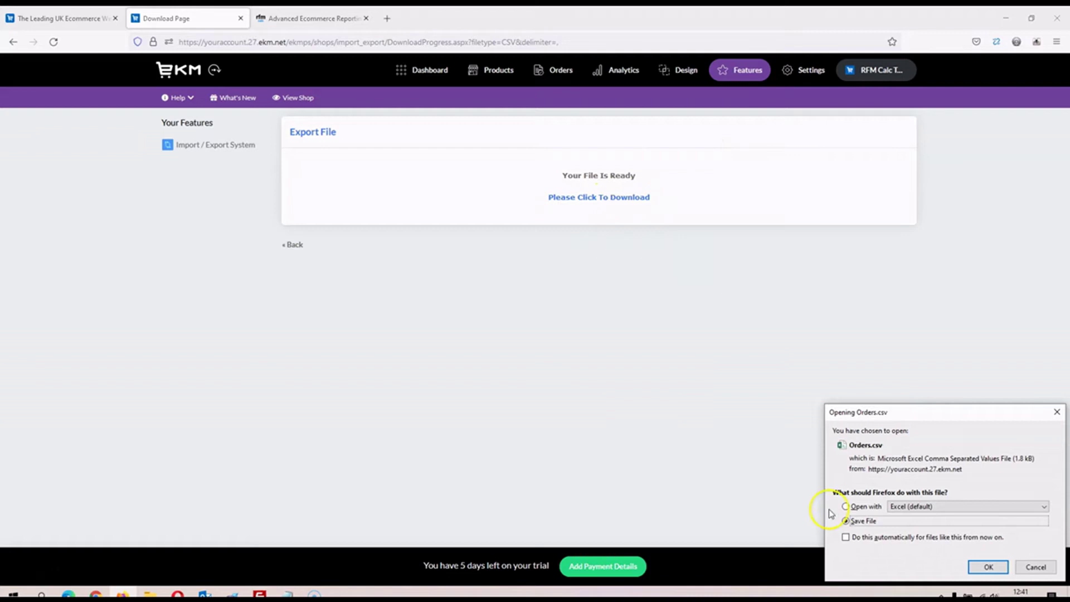
pyautogui.click(984, 567)
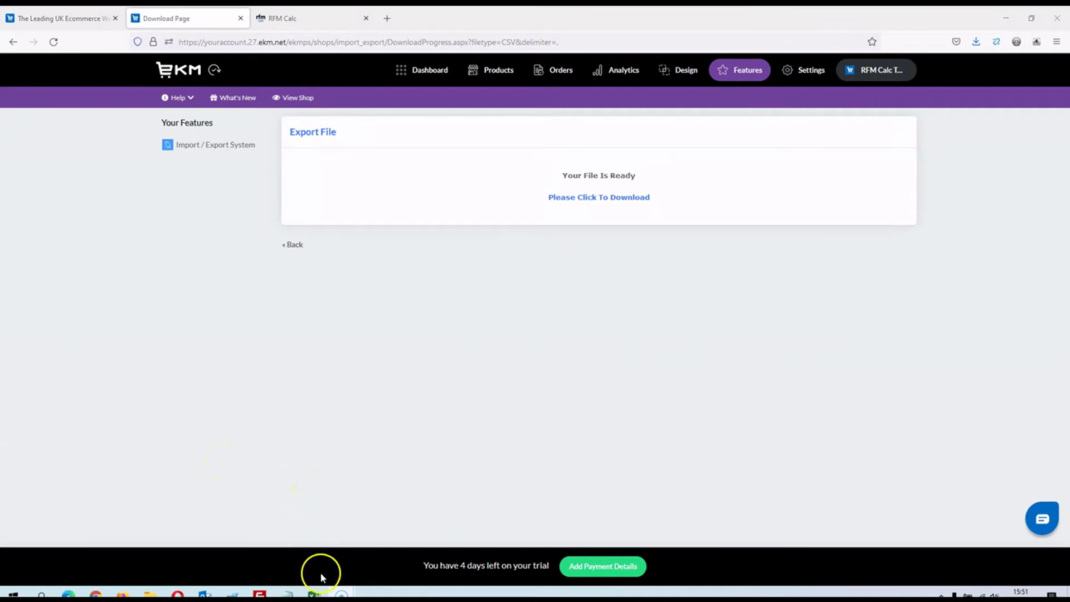
# - Switch to the orders.xlsx workbook in Excel and examine the CustomerUserID values in C2:C9
pyautogui.moveTo(313, 594)
pyautogui.click(282, 550)
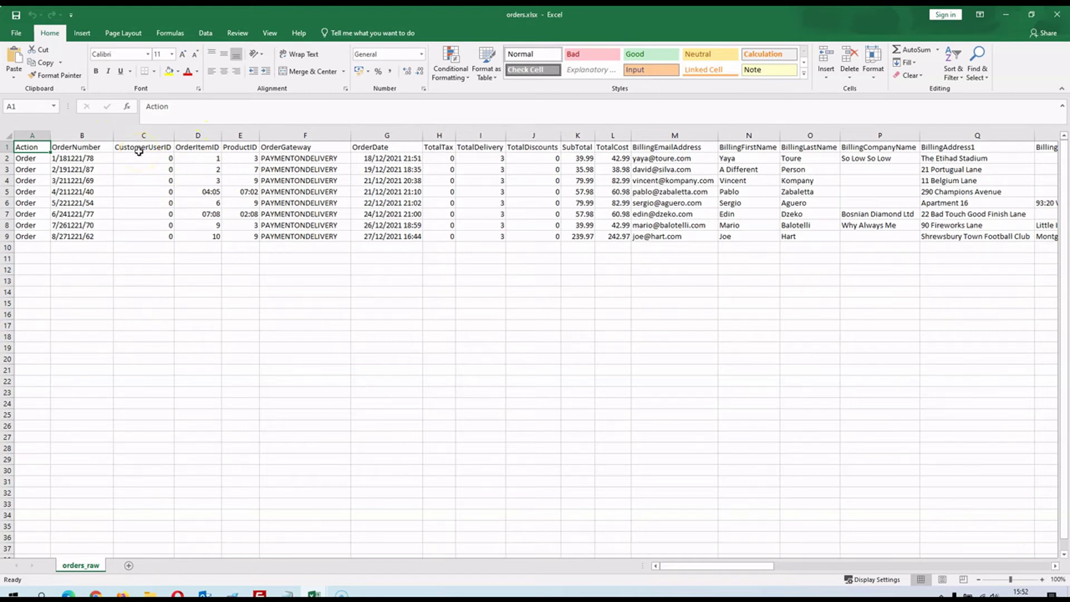
pyautogui.moveTo(151, 157); pyautogui.dragTo(157, 236)
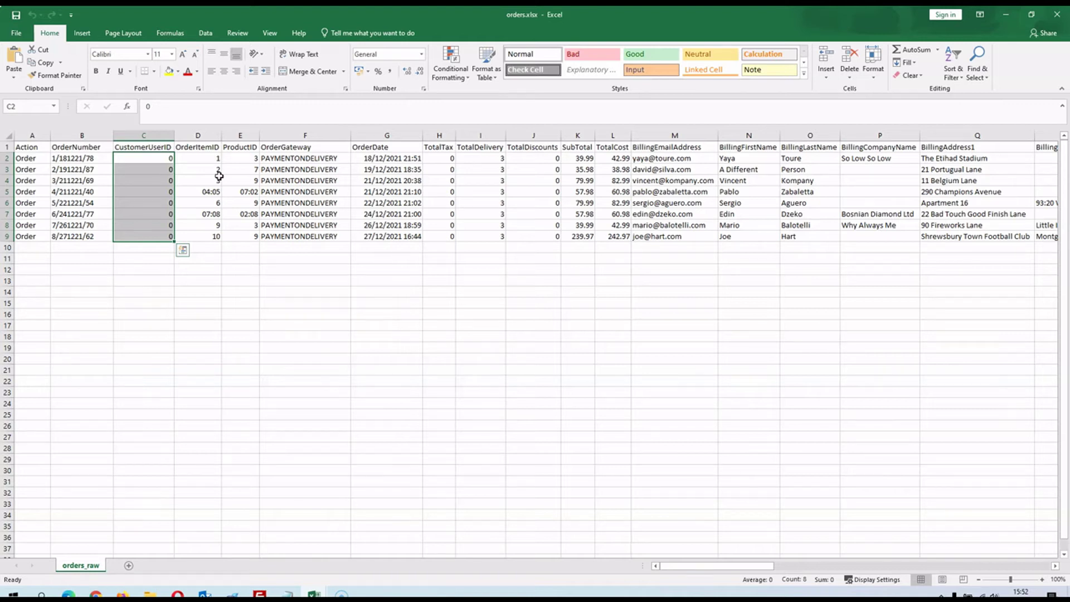
pyautogui.click(160, 159)
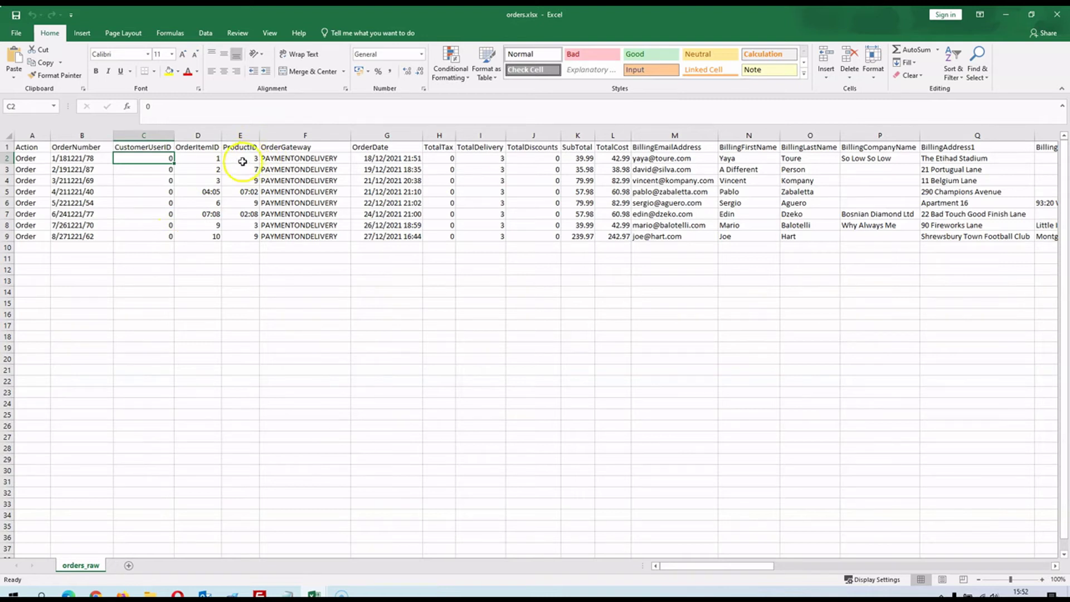
# - Examine the OrderItemID, OrderGateway and TotalCost columns of the orders_raw sheet
pyautogui.click(210, 191)
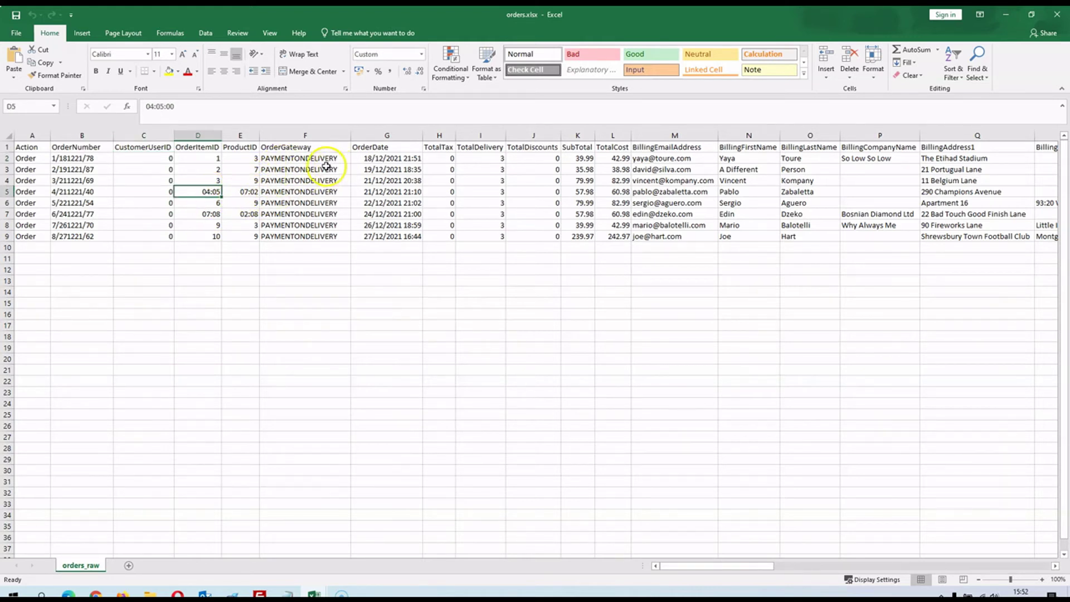
pyautogui.moveTo(332, 147); pyautogui.dragTo(342, 236)
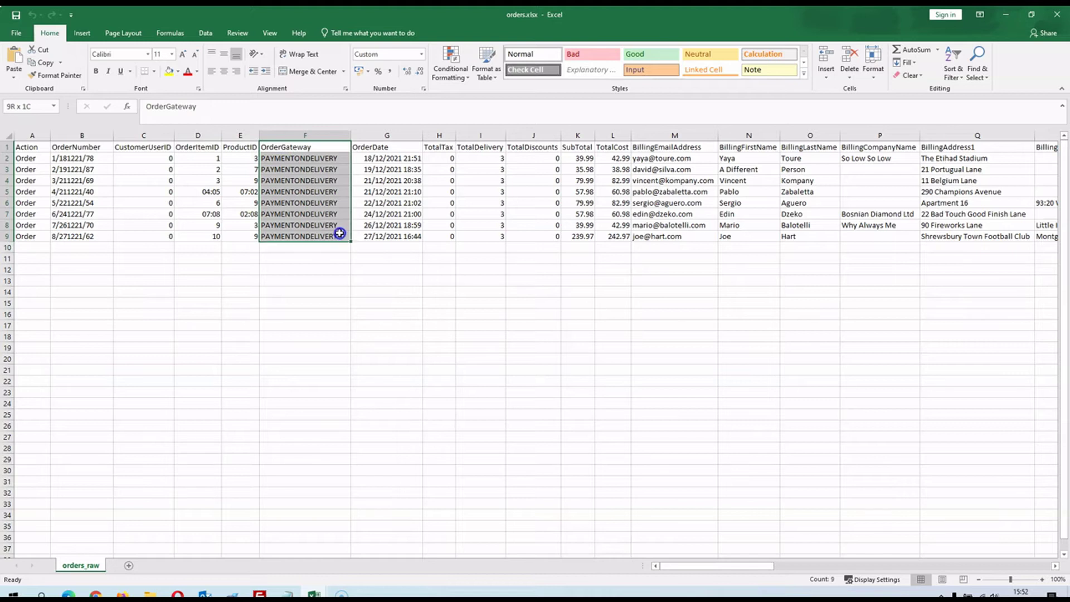
pyautogui.click(336, 180)
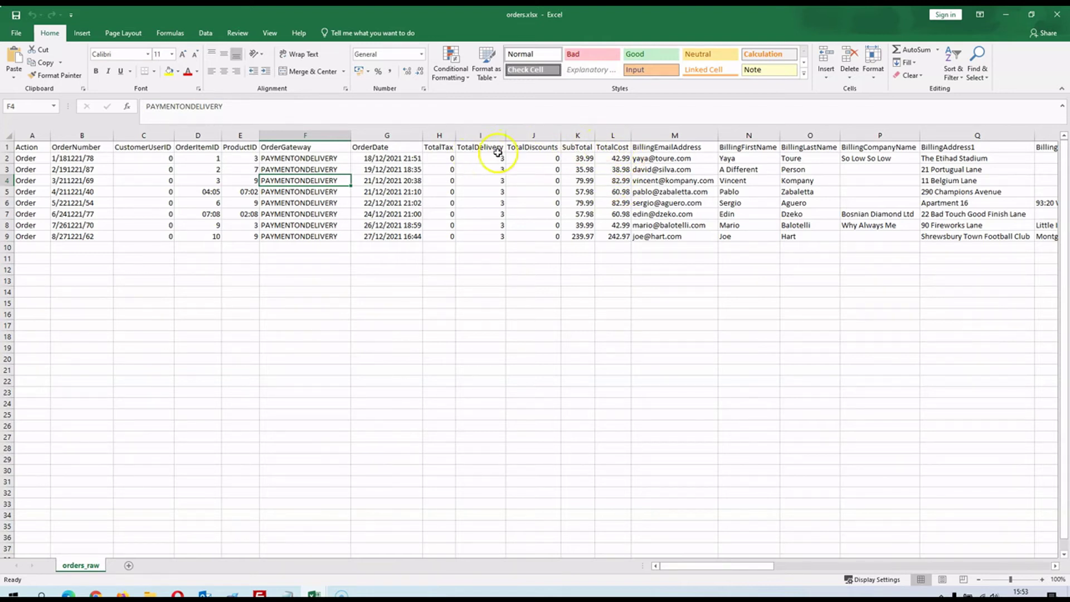
pyautogui.moveTo(616, 169); pyautogui.dragTo(623, 213)
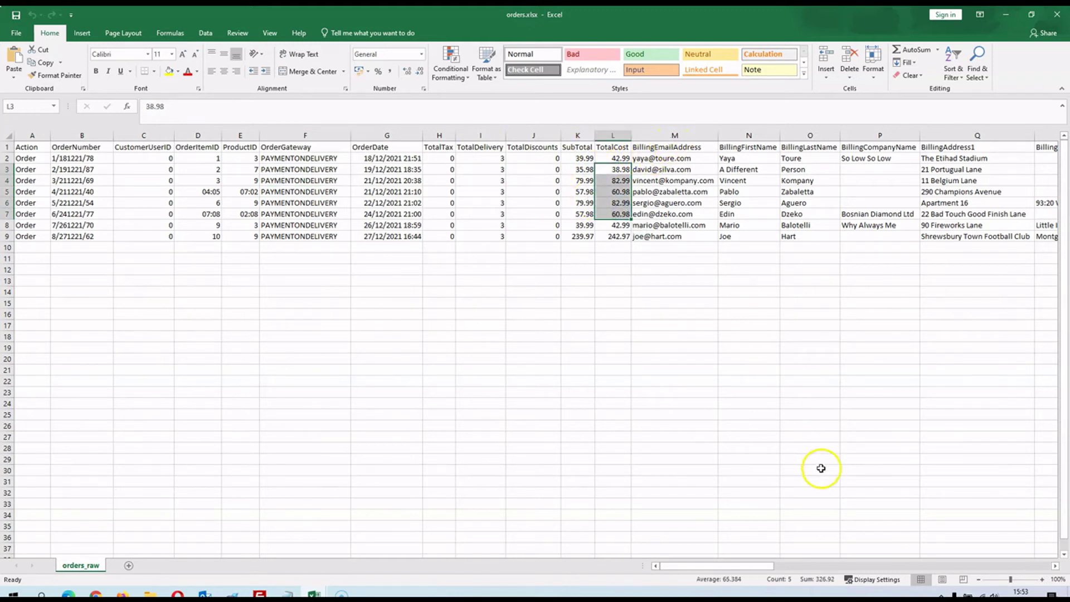
# - Examine the billing columns from BillingEmailAddress onward and the DifferentAddress flag in X3
pyautogui.moveTo(709, 568); pyautogui.dragTo(741, 564)
pyautogui.click(418, 158)
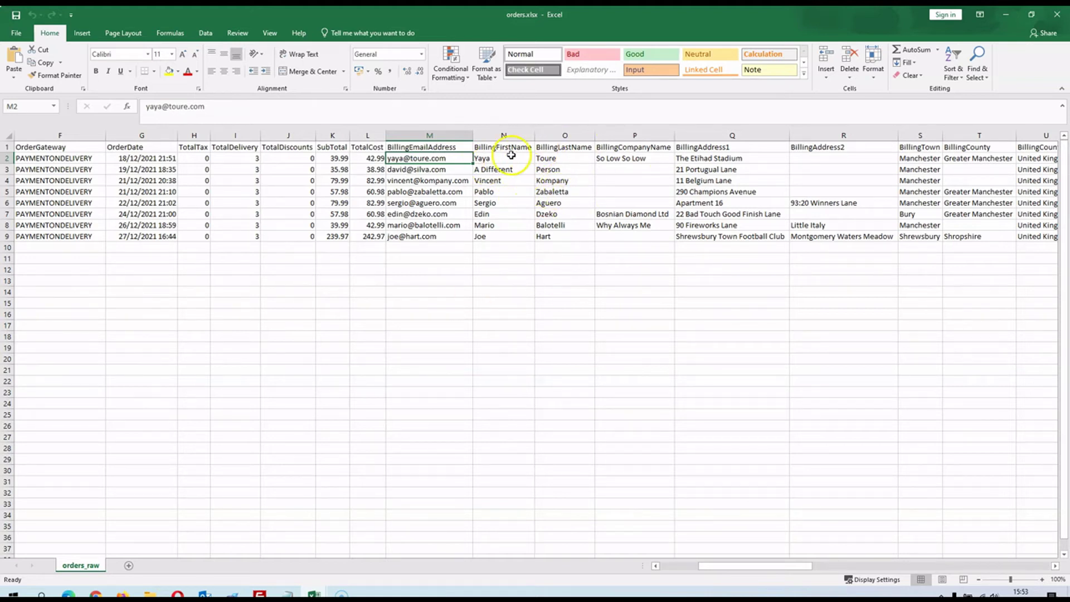
pyautogui.moveTo(768, 574); pyautogui.dragTo(848, 551)
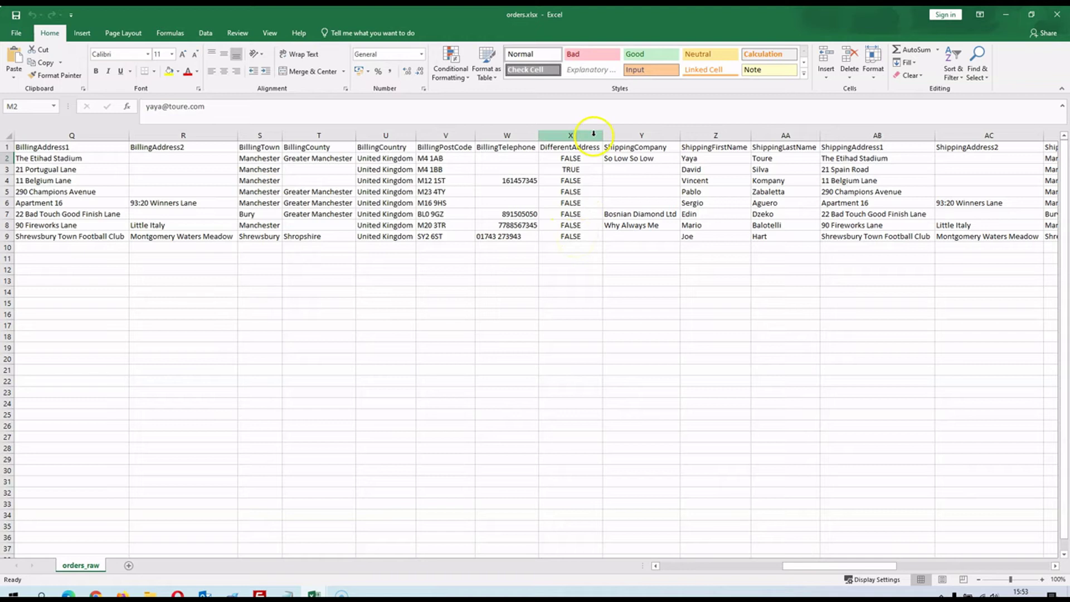
pyautogui.click(580, 169)
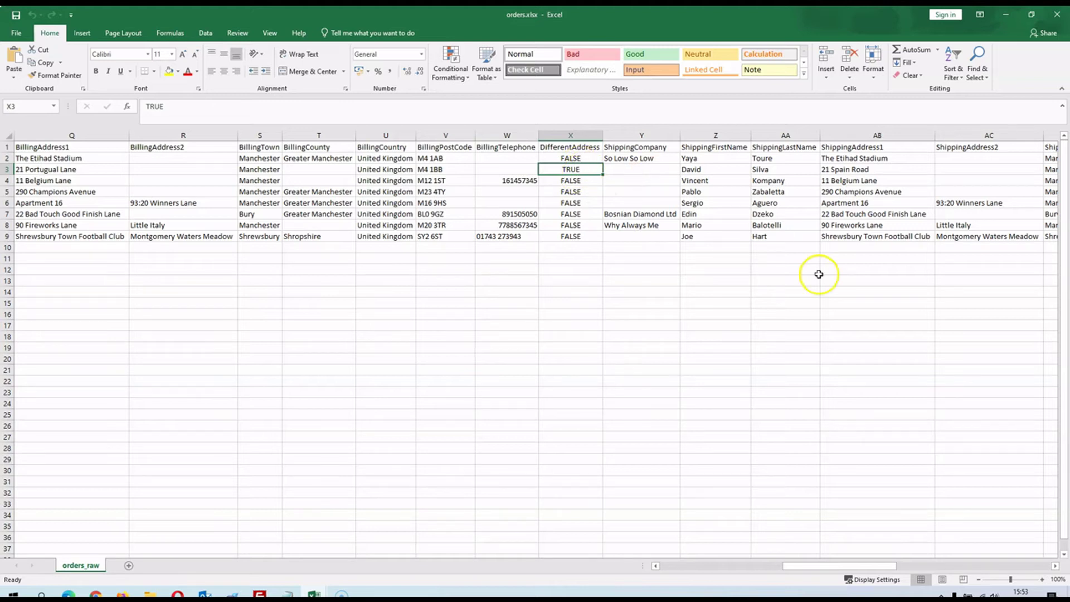
# - Examine the shipping, delivery and product columns, including the multi-item ProductPrice values in AS5 and AS7
pyautogui.moveTo(819, 566); pyautogui.dragTo(849, 557)
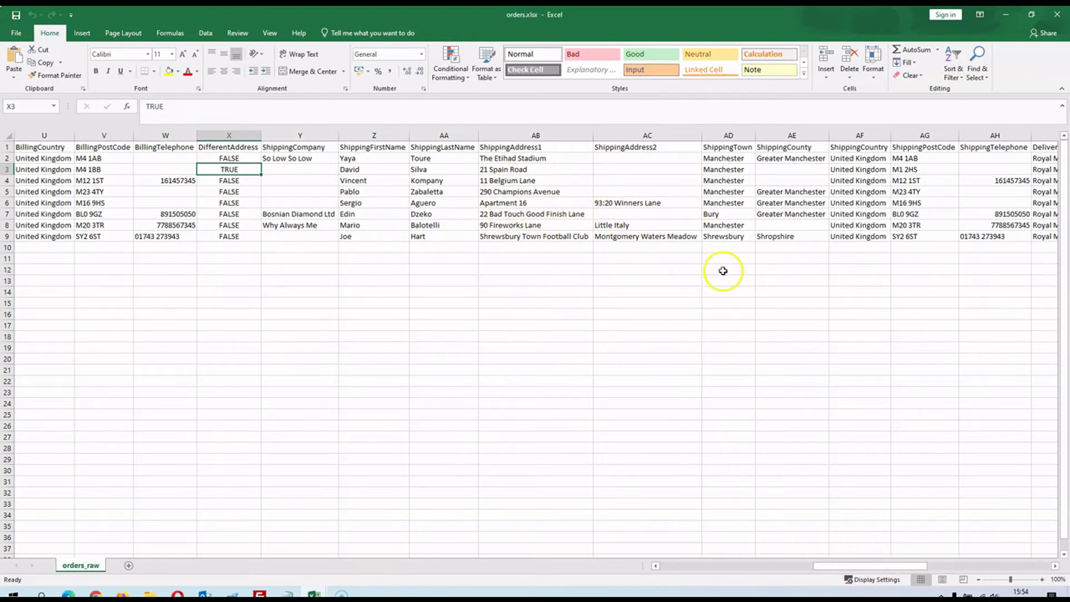
pyautogui.moveTo(840, 567); pyautogui.dragTo(925, 547)
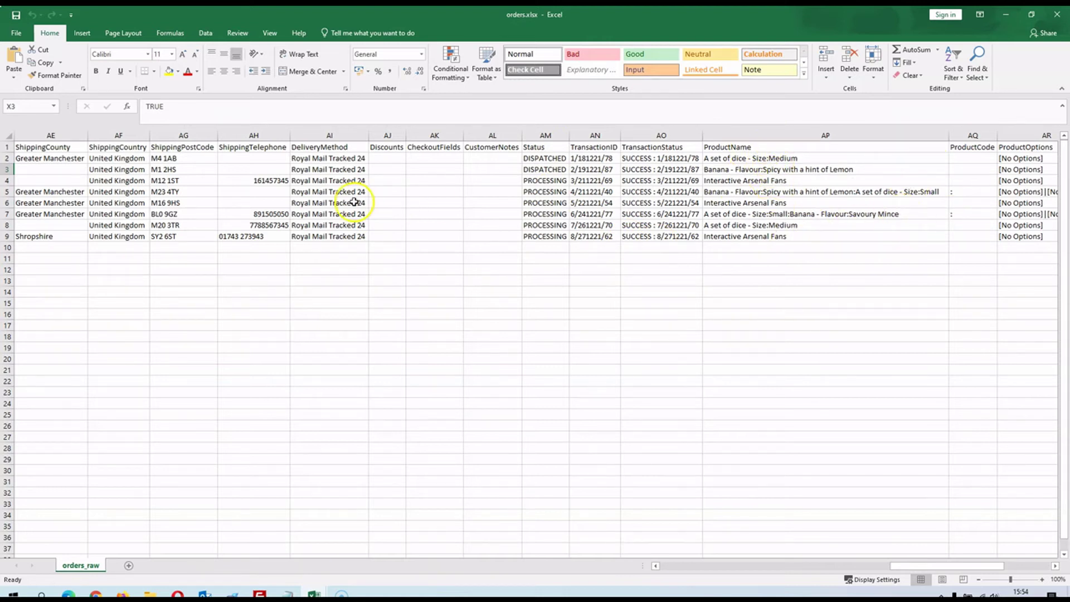
pyautogui.moveTo(927, 566); pyautogui.dragTo(979, 566)
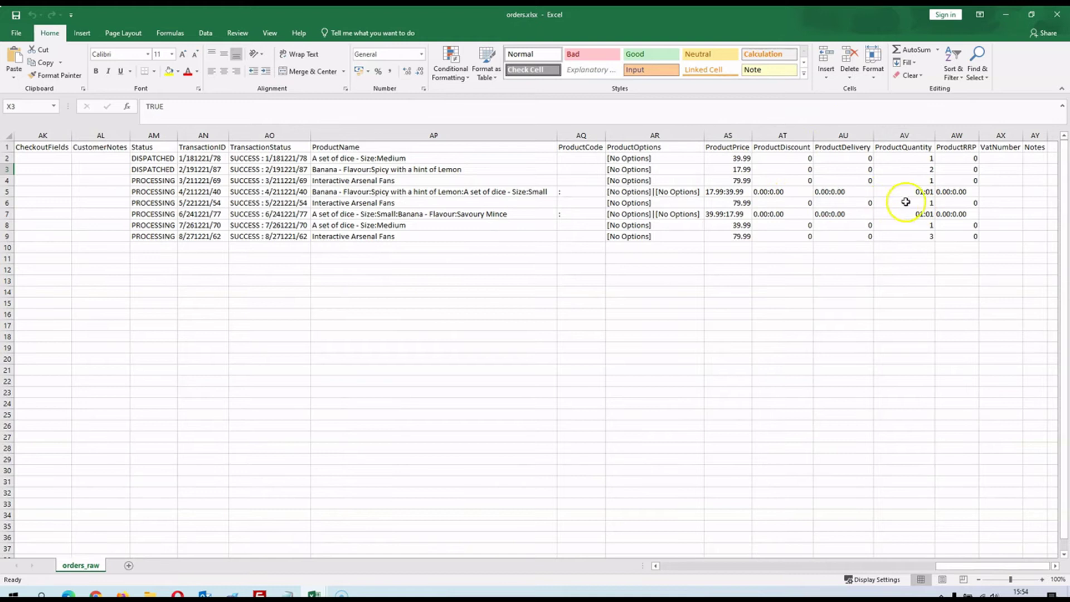
pyautogui.click(719, 191)
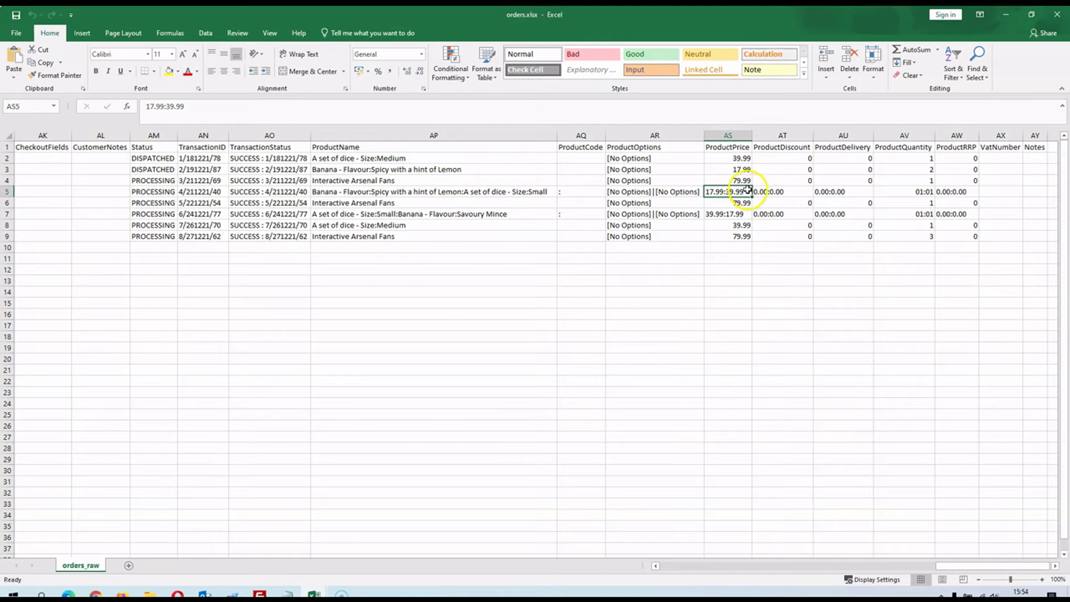
pyautogui.click(726, 217)
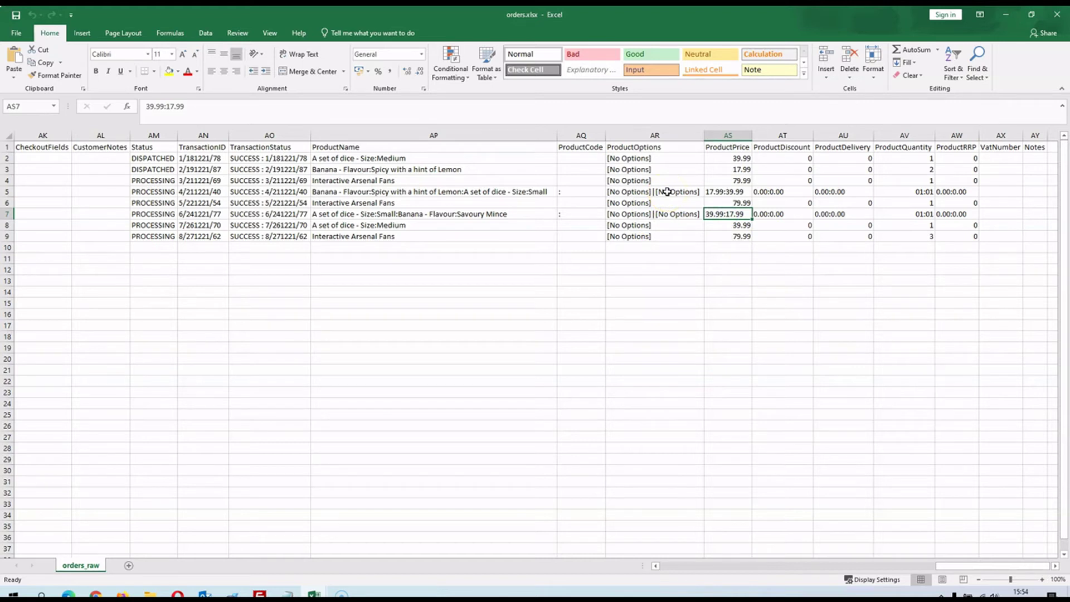
pyautogui.click(735, 194)
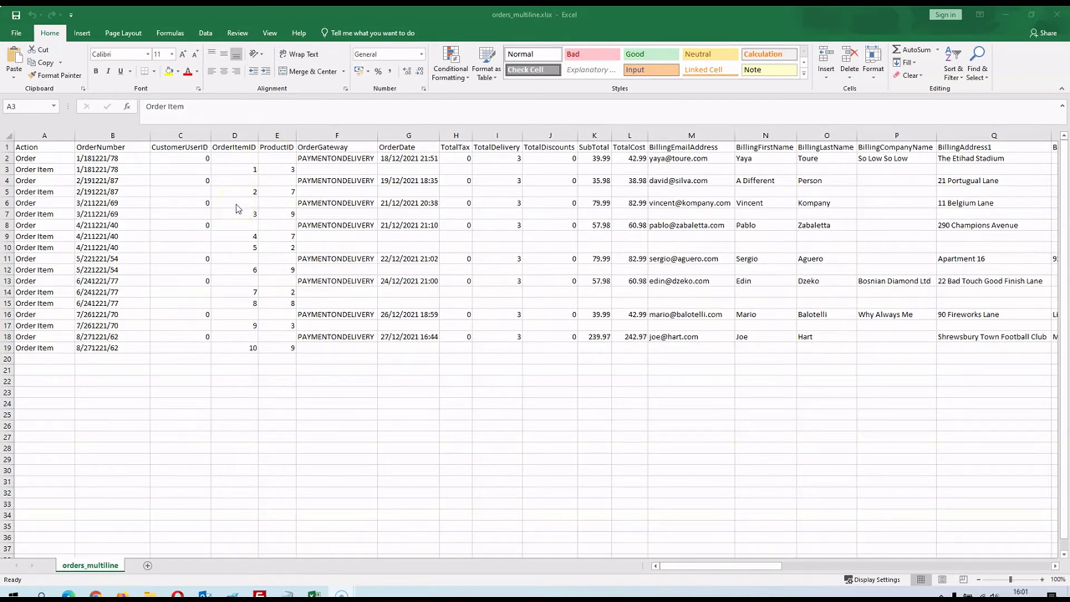
# - Examine the Order and Order Item rows in orders_multiline.xlsx, focusing on the two-item order in rows 8 to 10
pyautogui.click(21, 158)
pyautogui.click(23, 159)
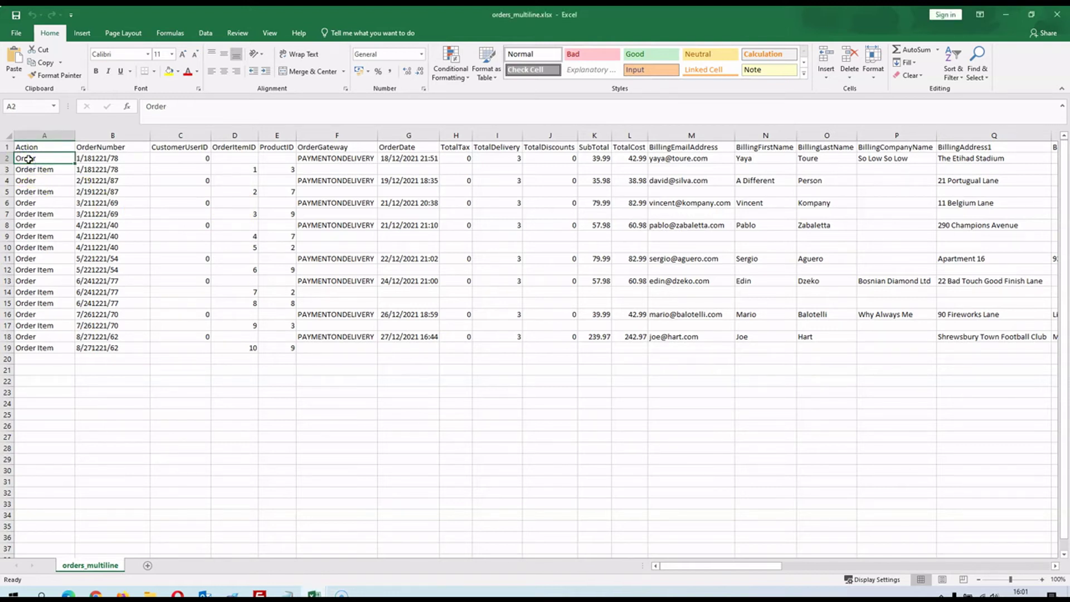
pyautogui.click(37, 172)
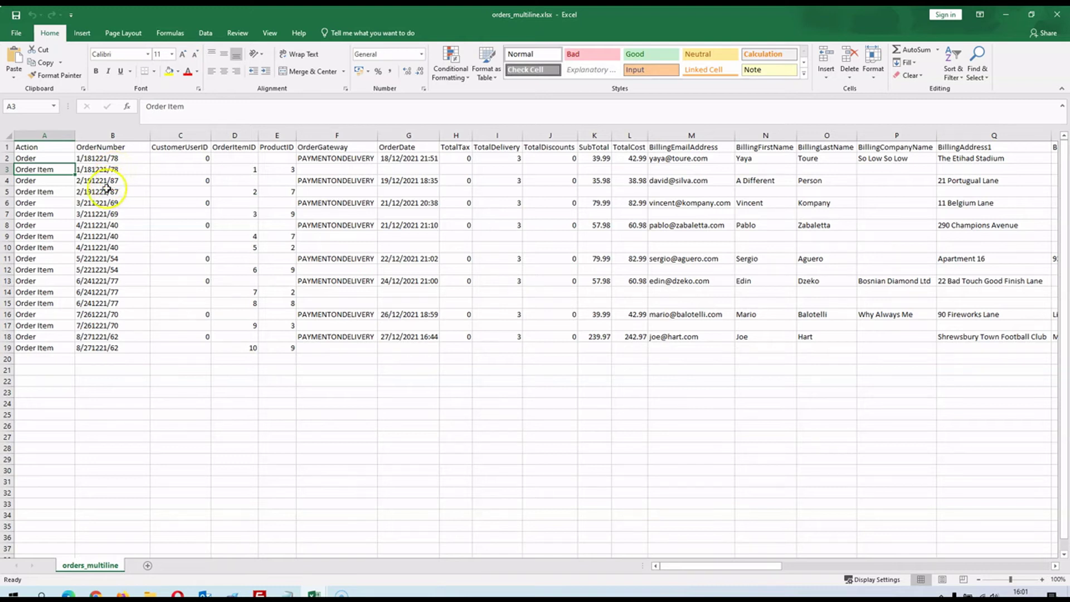
pyautogui.click(35, 192)
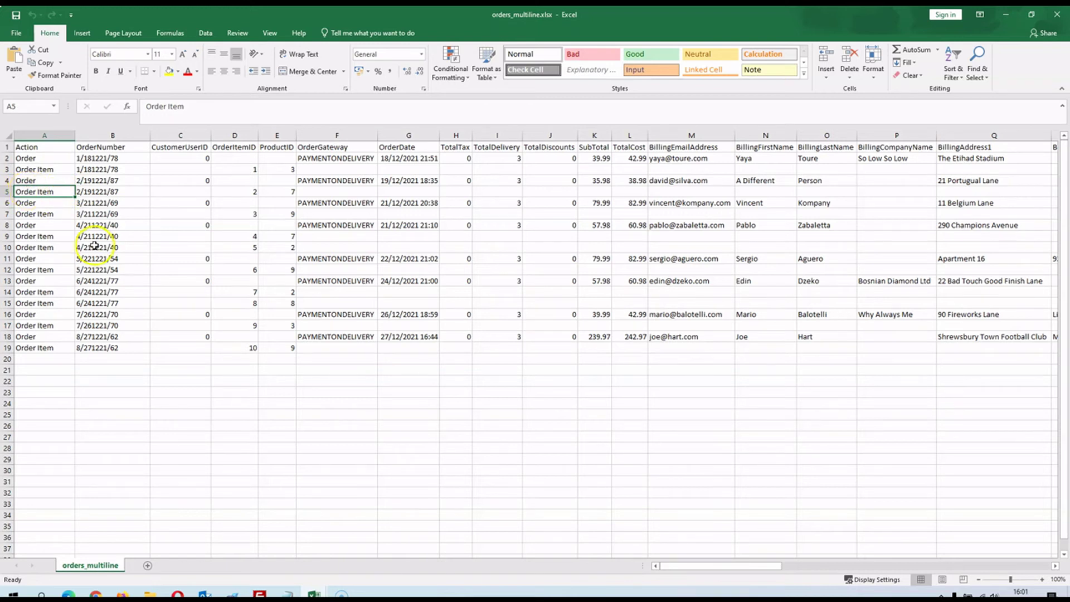
pyautogui.click(9, 225)
pyautogui.click(8, 247)
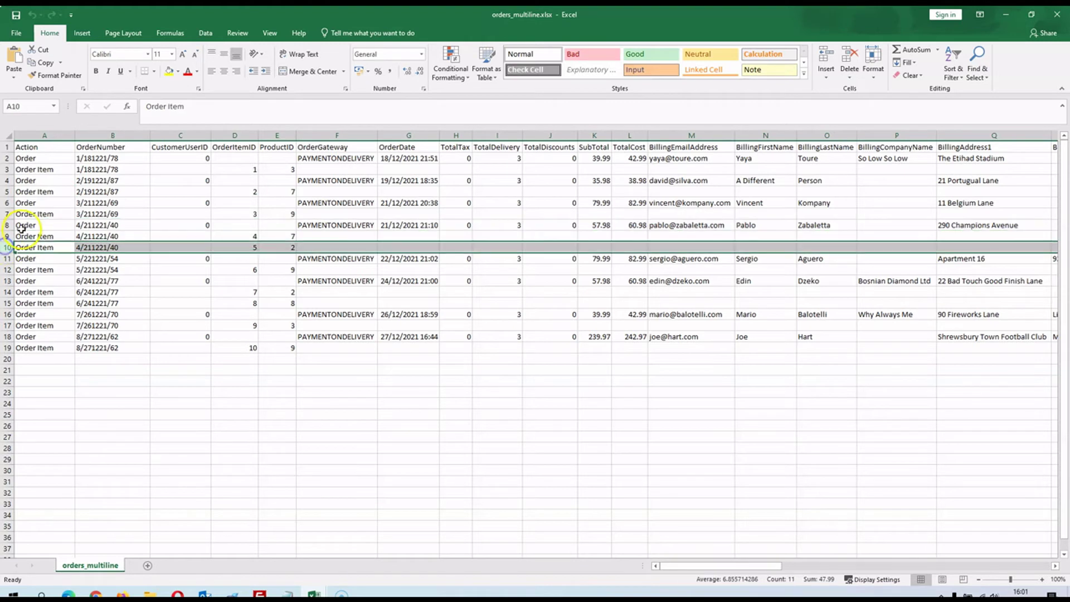
pyautogui.click(31, 236)
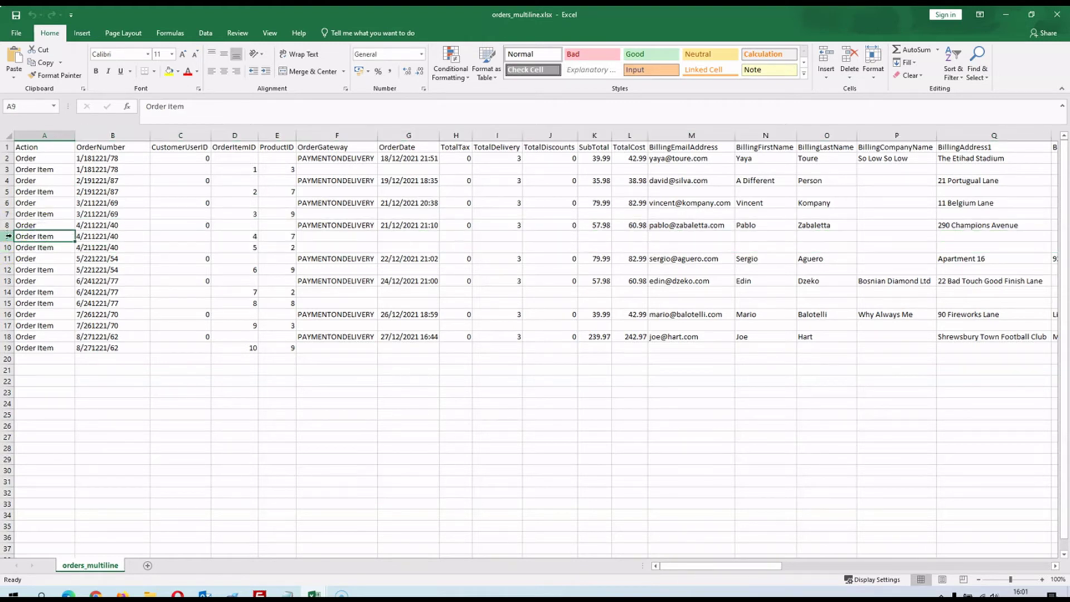
pyautogui.moveTo(7, 236); pyautogui.dragTo(6, 247)
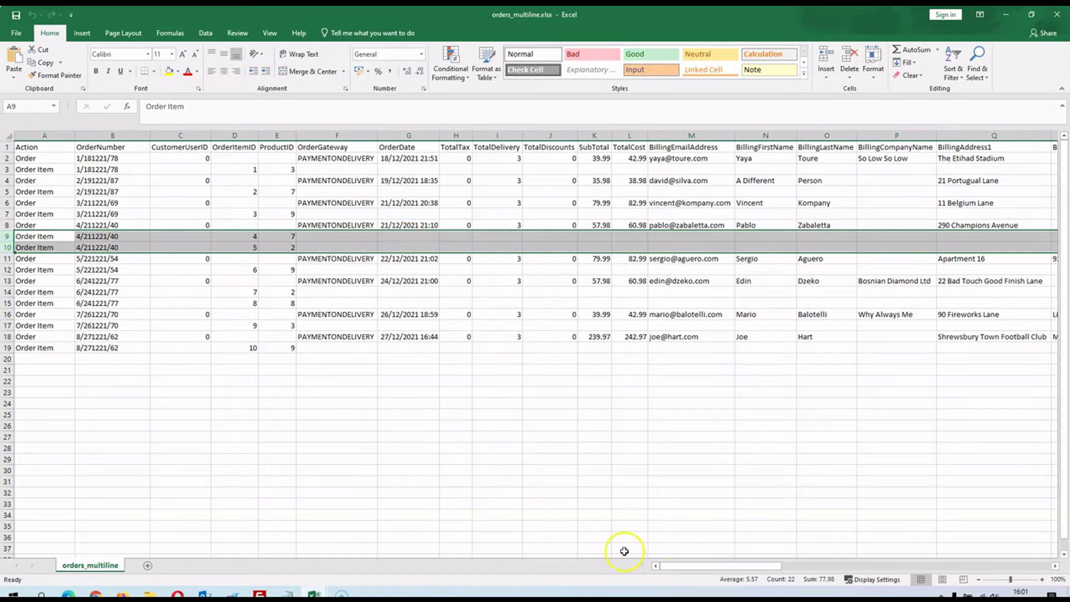
# - Examine the ProductName and ProductPrice values of the order items in rows 9 and 10, and return to the first columns
pyautogui.moveTo(677, 569); pyautogui.dragTo(951, 552)
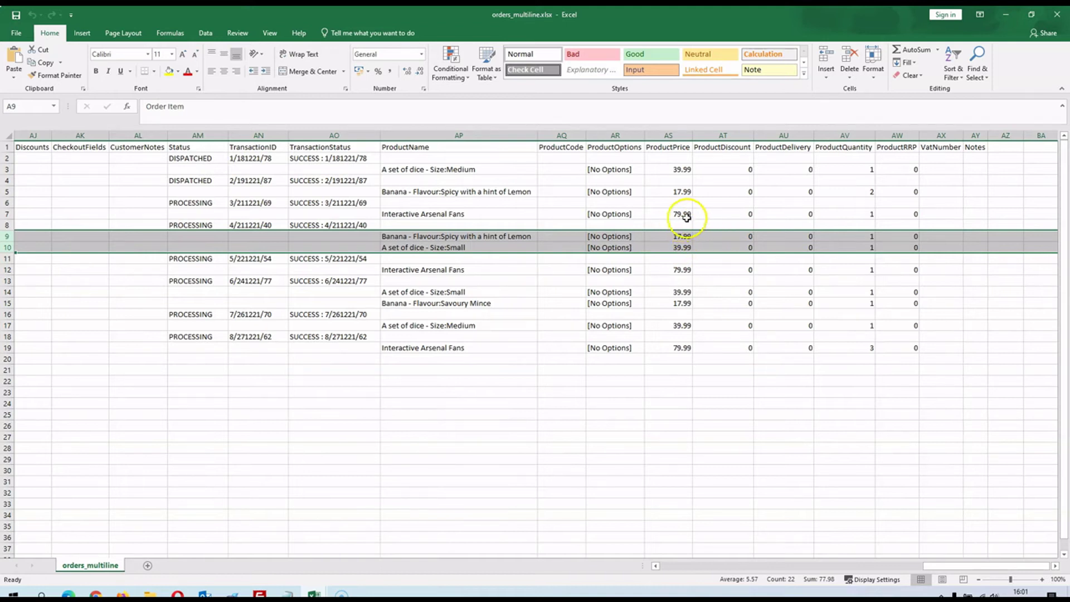
pyautogui.click(667, 236)
pyautogui.click(663, 247)
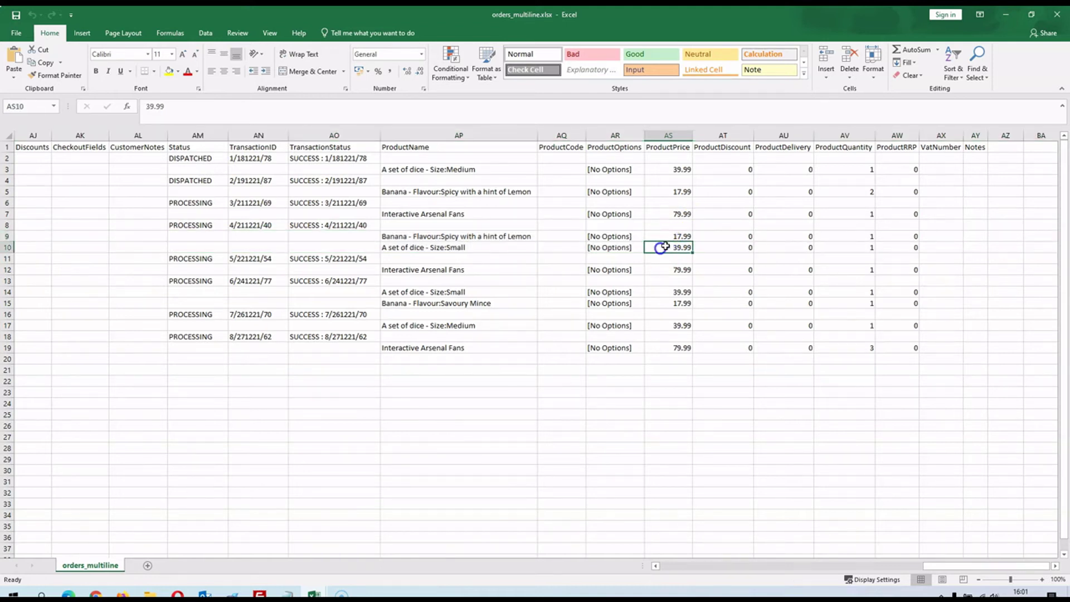
pyautogui.click(499, 236)
pyautogui.click(497, 248)
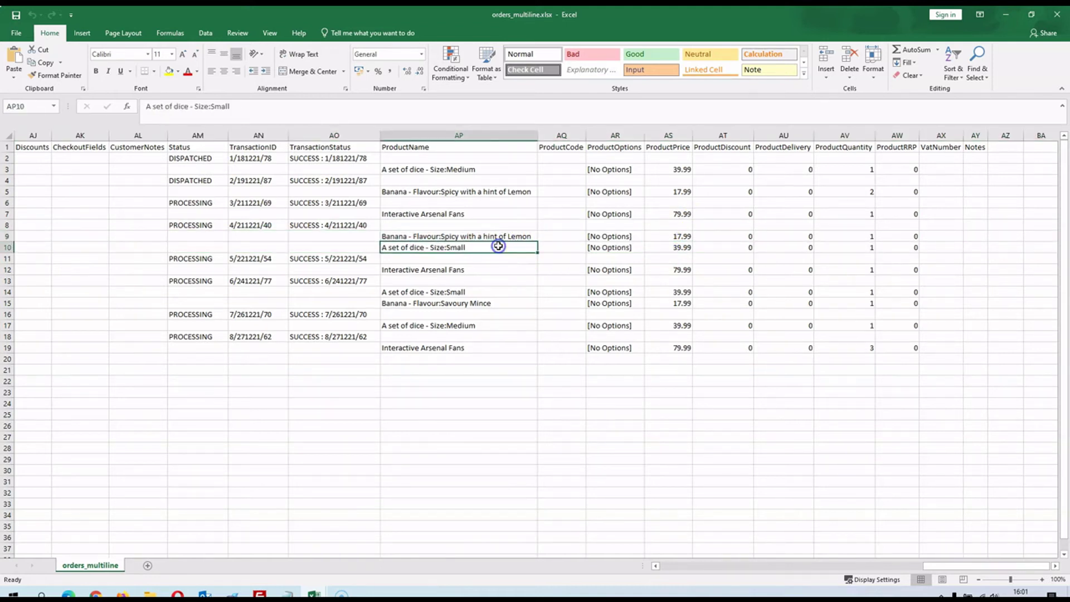
pyautogui.click(677, 236)
pyautogui.click(675, 246)
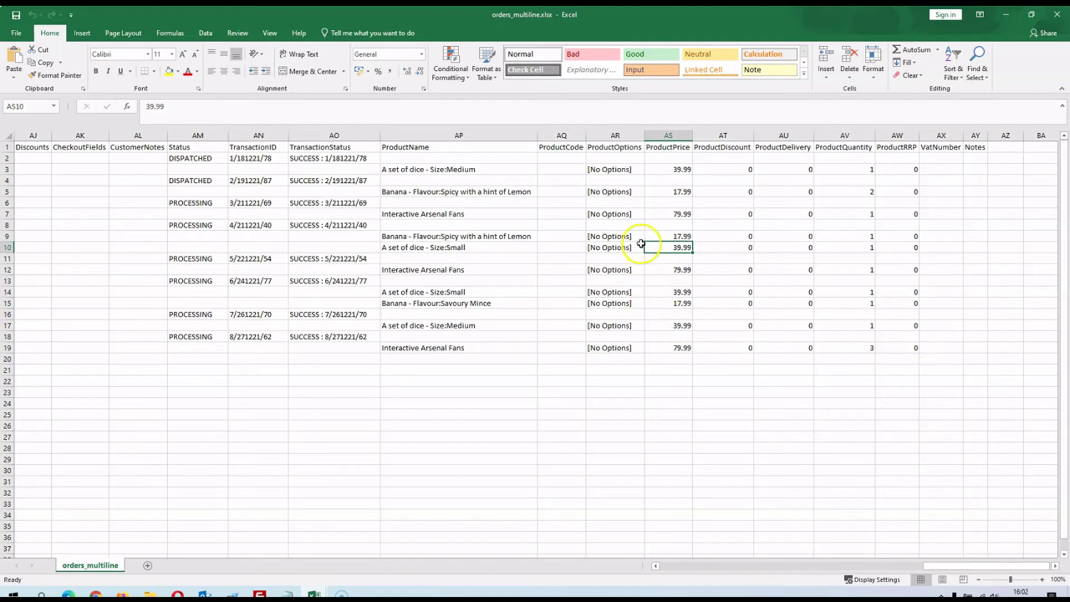
pyautogui.moveTo(1003, 566); pyautogui.dragTo(671, 565)
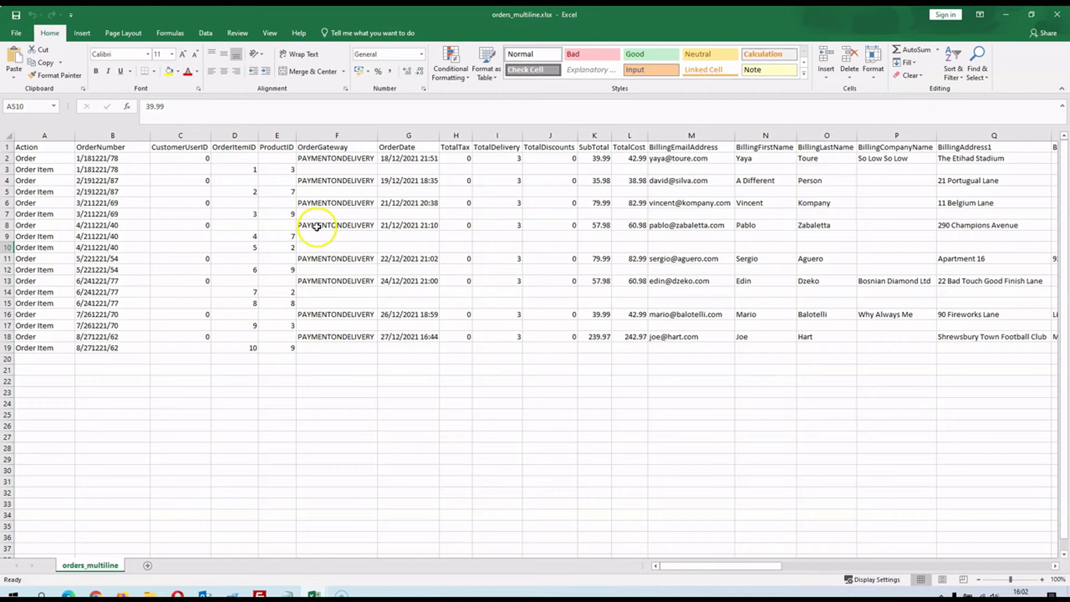
pyautogui.moveTo(707, 564); pyautogui.dragTo(655, 547)
# - Switch to the RFM Calc account in the browser and start creating another project
pyautogui.click(123, 593)
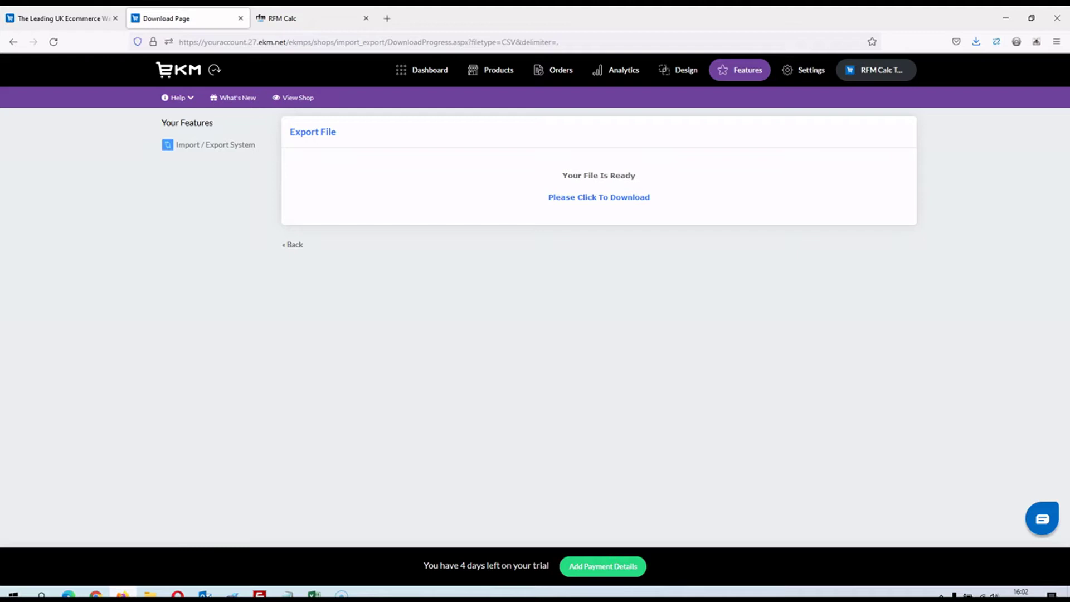
pyautogui.click(266, 11)
pyautogui.scroll(-5, 509, 303)
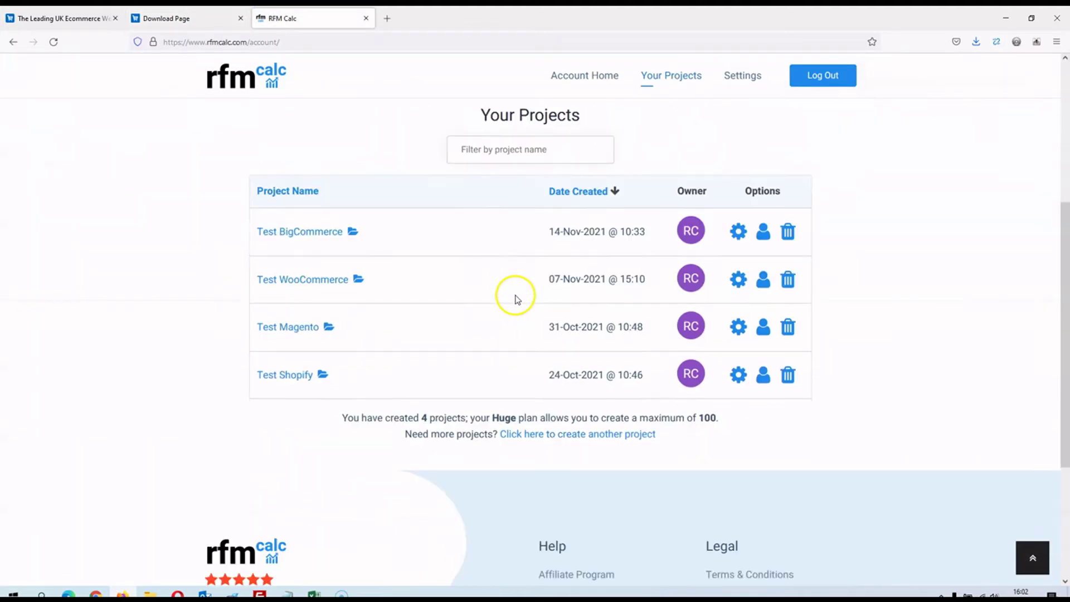
pyautogui.scroll(3, 513, 296)
pyautogui.scroll(-1, 769, 301)
pyautogui.click(624, 532)
pyautogui.click(428, 388)
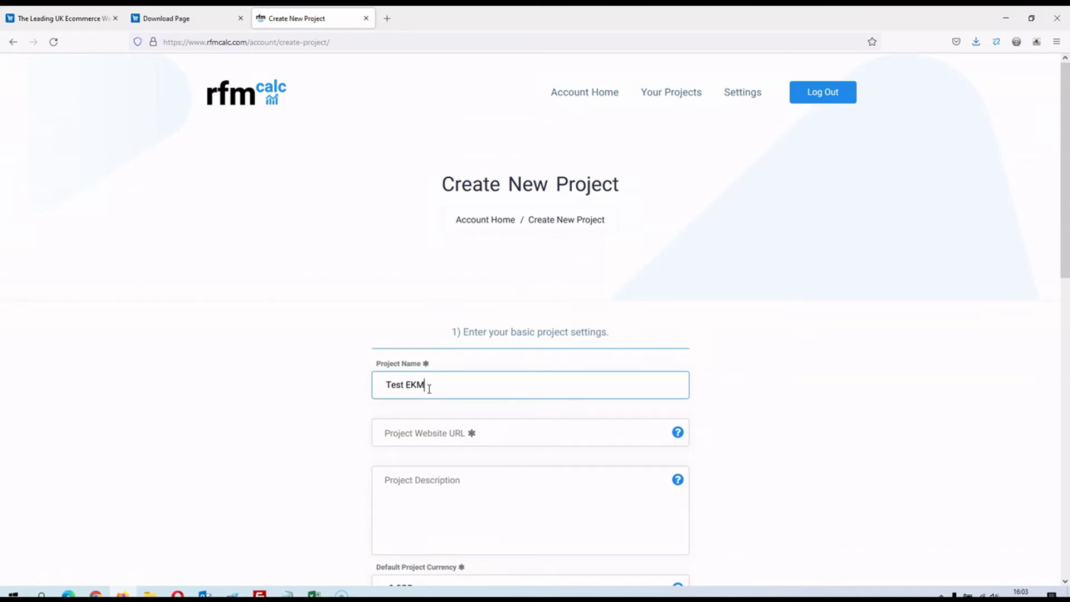
pyautogui.press('Tab')
pyautogui.write('h')
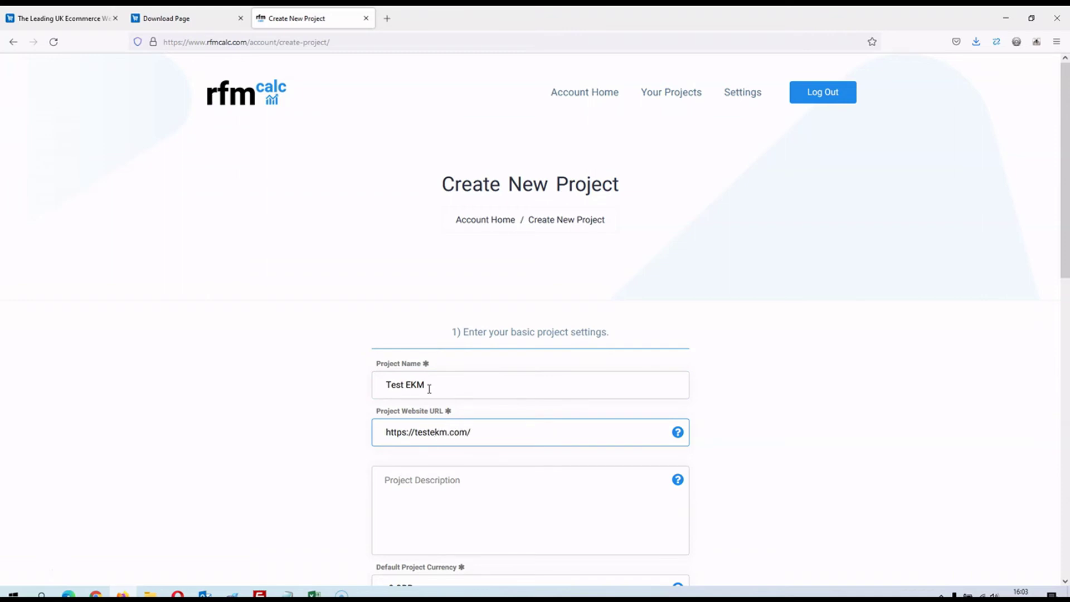
# - Review the remaining basic project settings, and switch to orders.xlsx in Excel to check the OrderDate column's date format
pyautogui.scroll(-4, 583, 323)
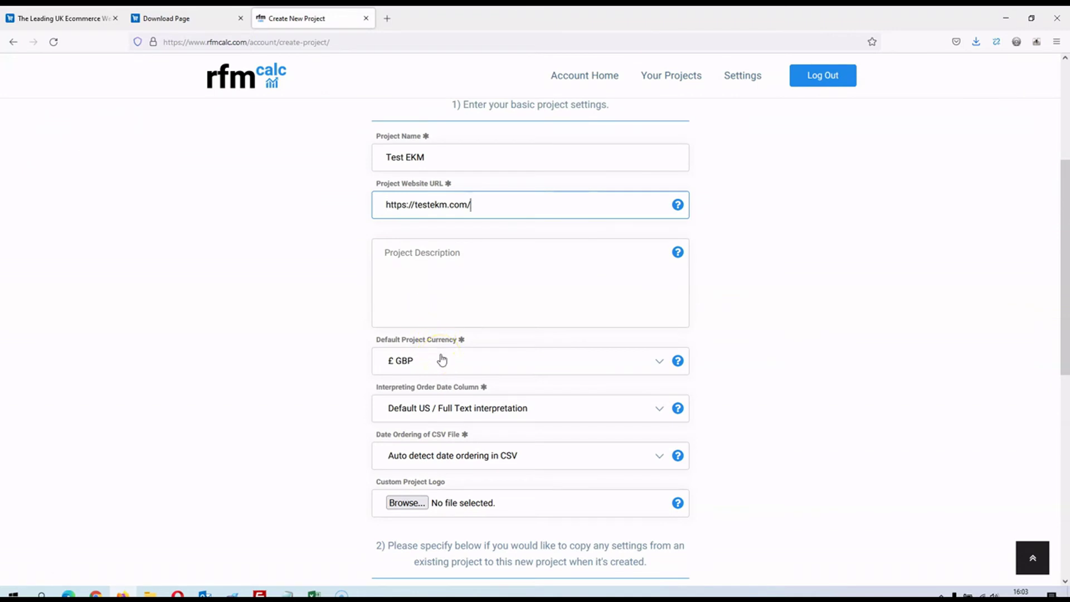
pyautogui.scroll(-2, 754, 325)
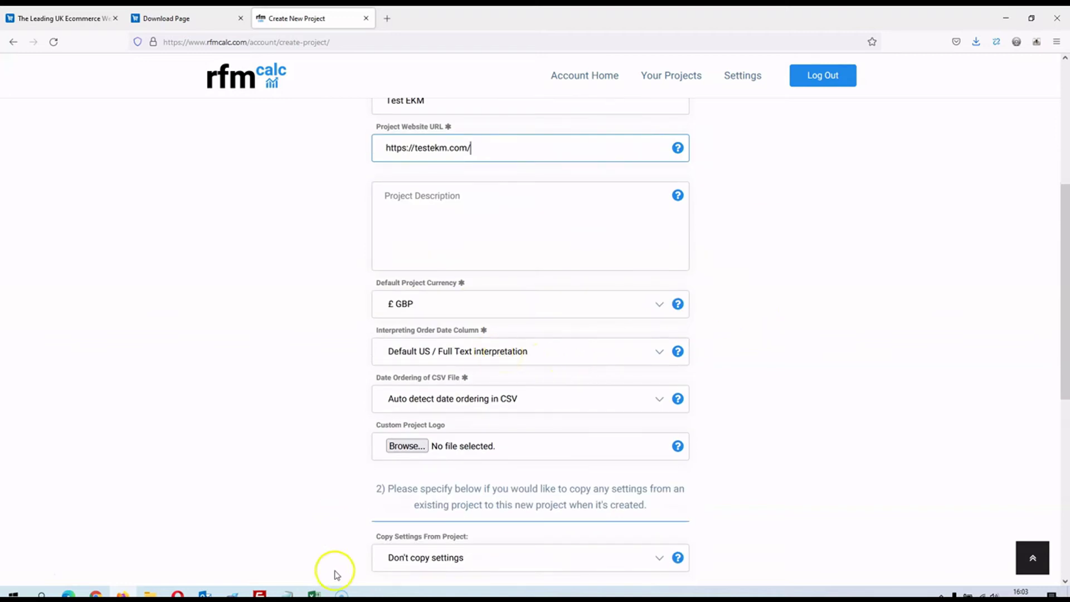
pyautogui.moveTo(314, 593)
pyautogui.click(427, 512)
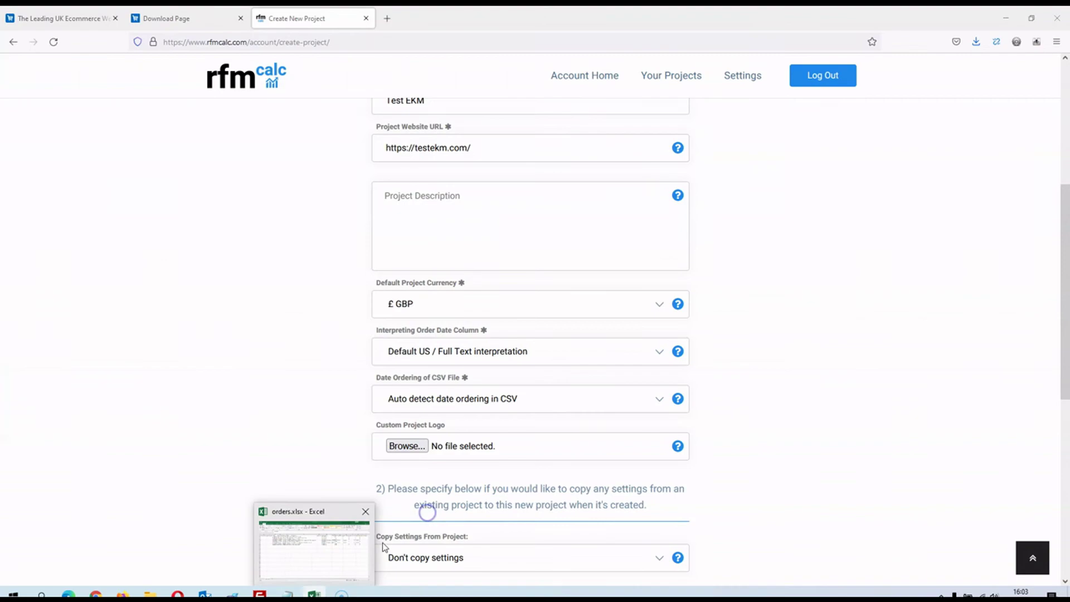
pyautogui.click(313, 554)
pyautogui.moveTo(995, 566); pyautogui.dragTo(631, 552)
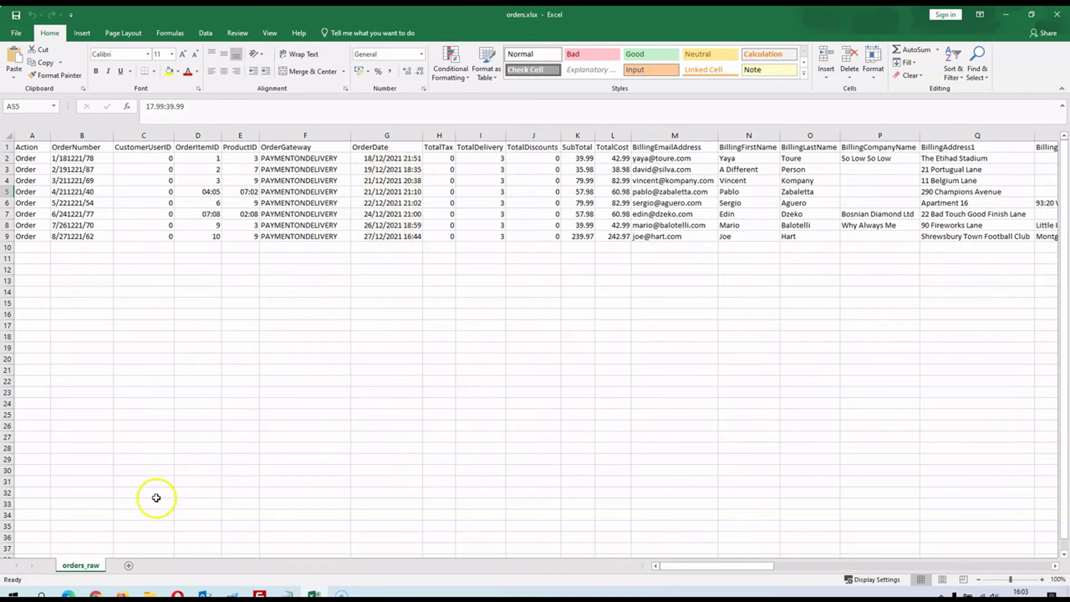
# - Return to the Create New Project form in Firefox and set the order date interpretation to Attempt to force European date interpretation
pyautogui.moveTo(123, 594)
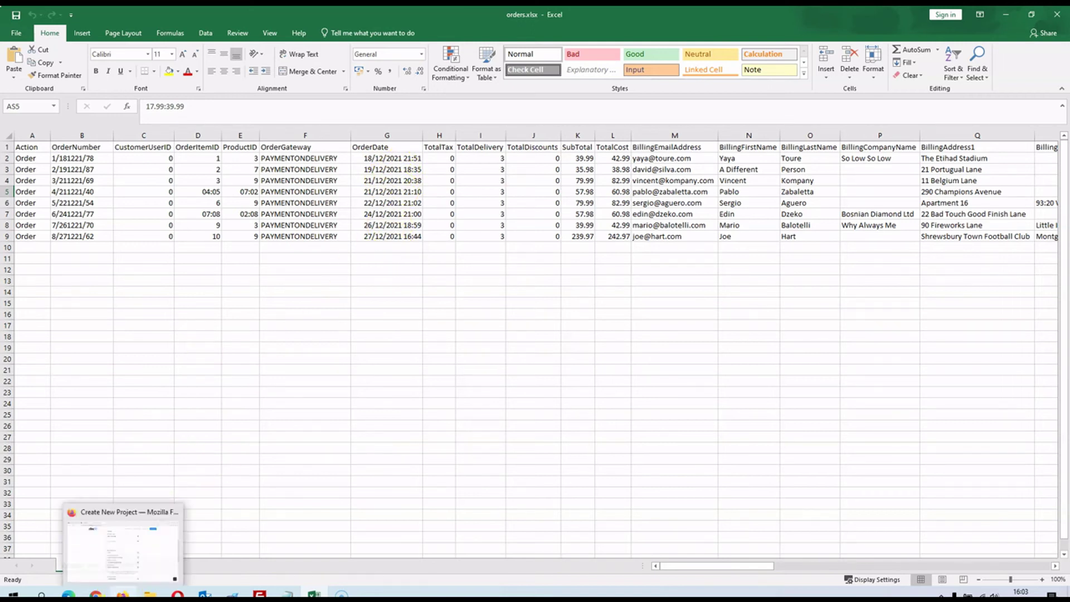
pyautogui.click(123, 566)
pyautogui.click(545, 350)
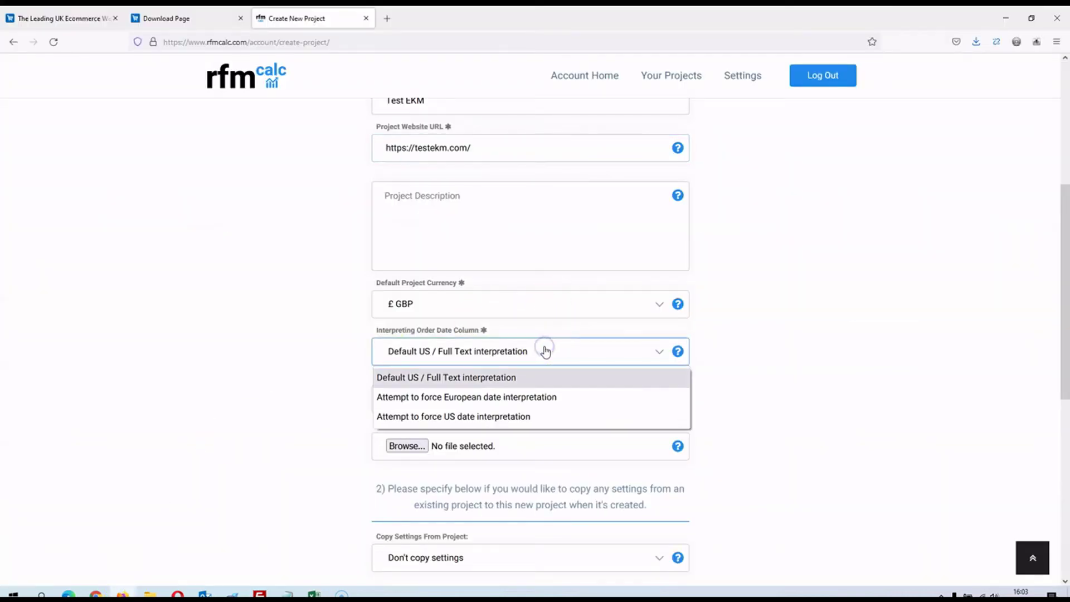
pyautogui.click(538, 401)
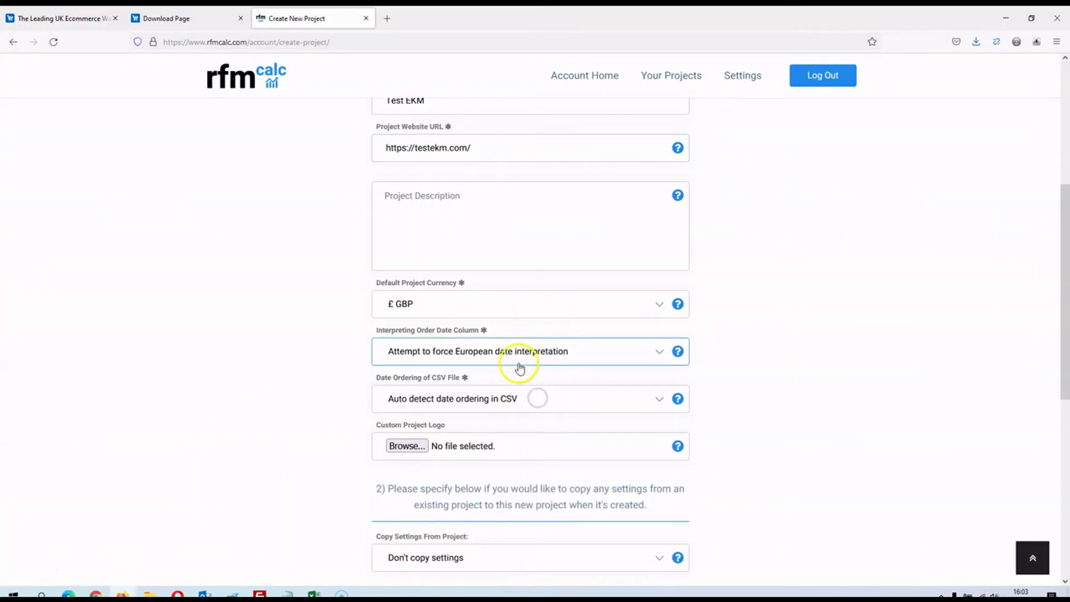
# - Switch to orders.xlsx in Excel to review the sequence of the OrderDate values, and return to the project form in Firefox
pyautogui.click(316, 593)
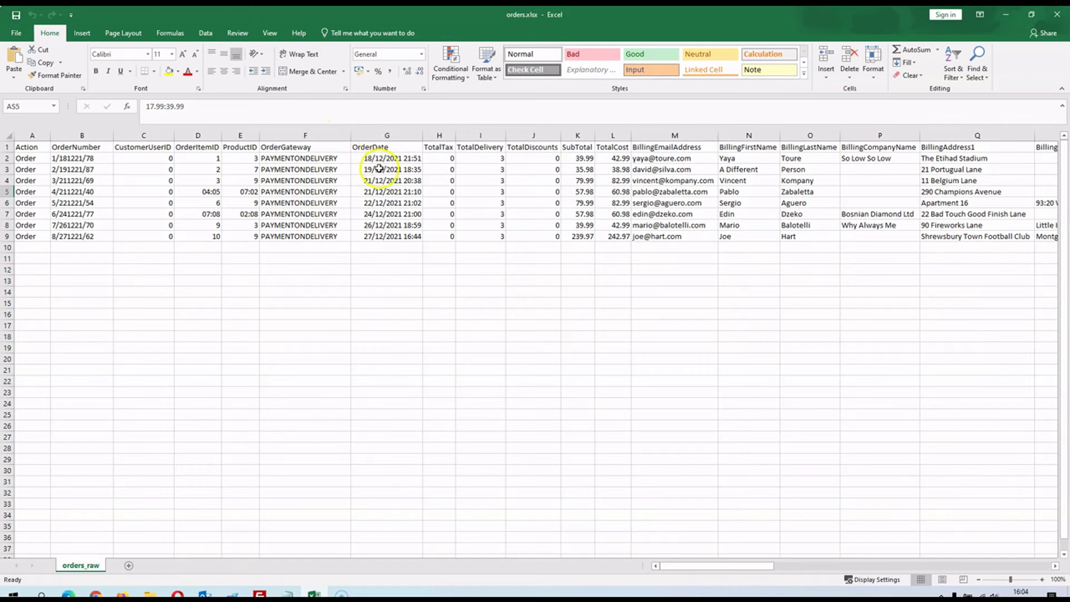
pyautogui.moveTo(382, 157); pyautogui.dragTo(391, 234)
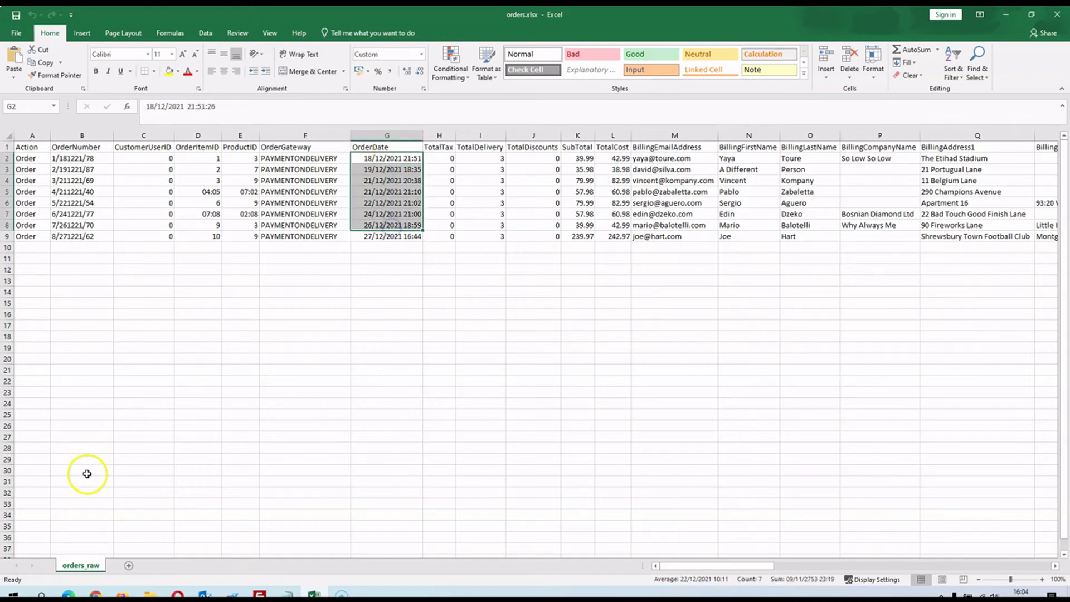
pyautogui.click(122, 592)
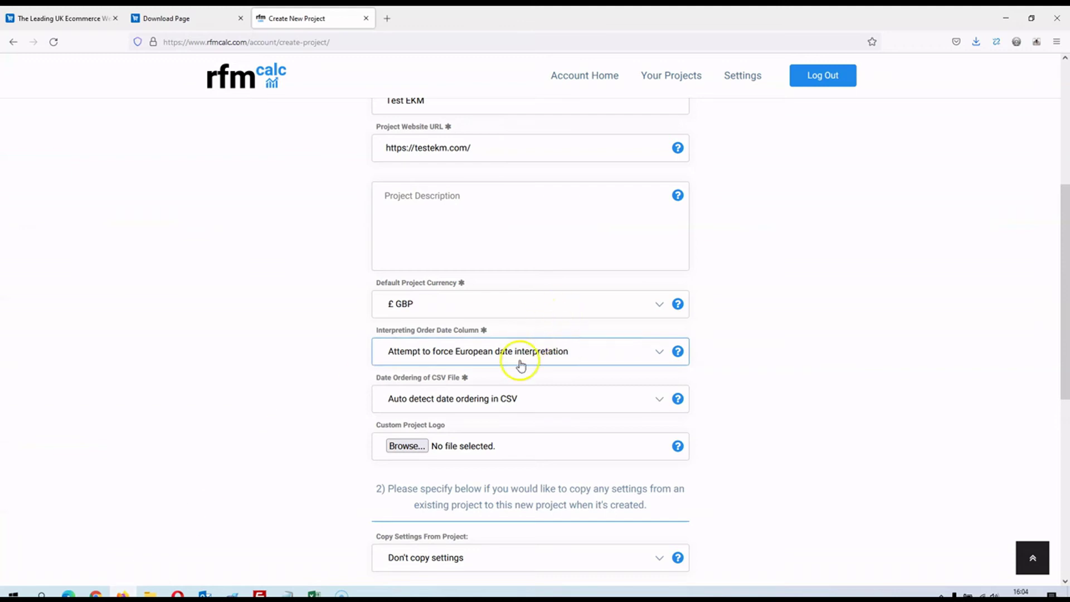
# - Keep the CSV date ordering on Auto detect date ordering in CSV and save the new project
pyautogui.scroll(-2, 642, 332)
pyautogui.click(590, 286)
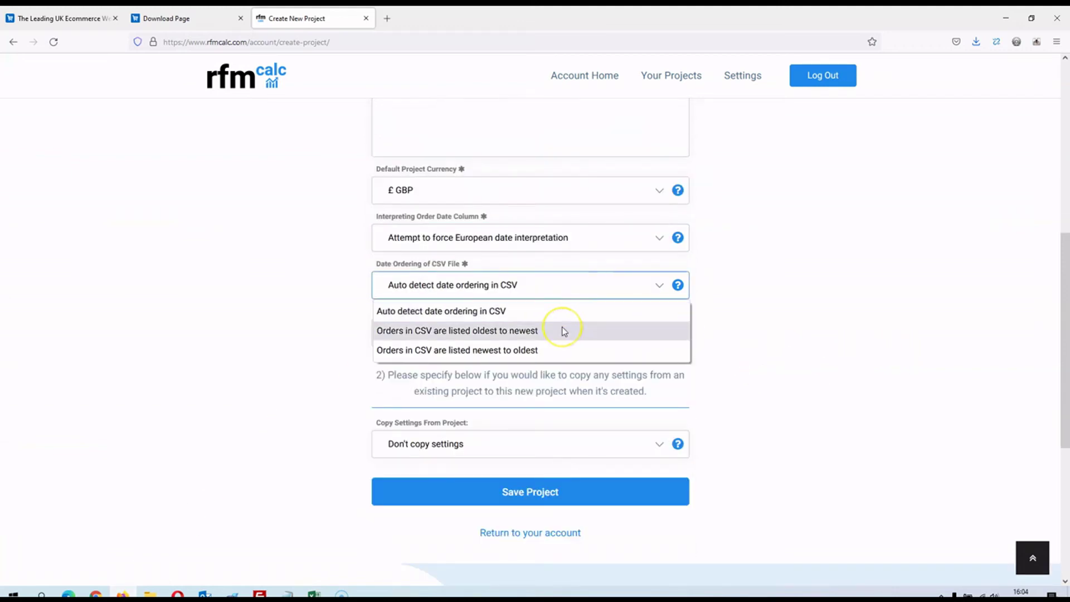
pyautogui.click(544, 310)
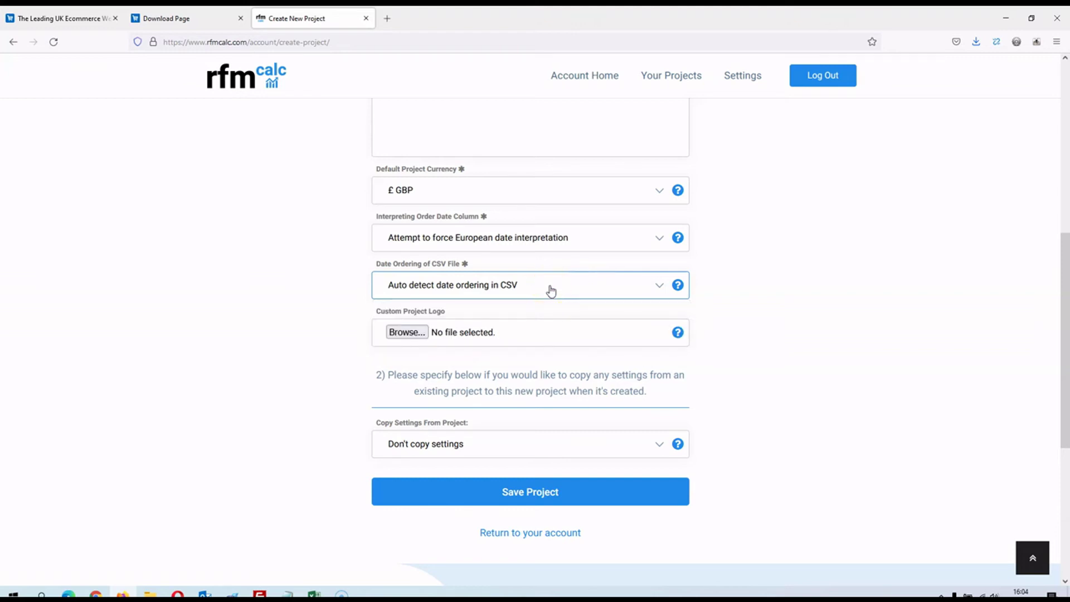
pyautogui.scroll(-2, 569, 304)
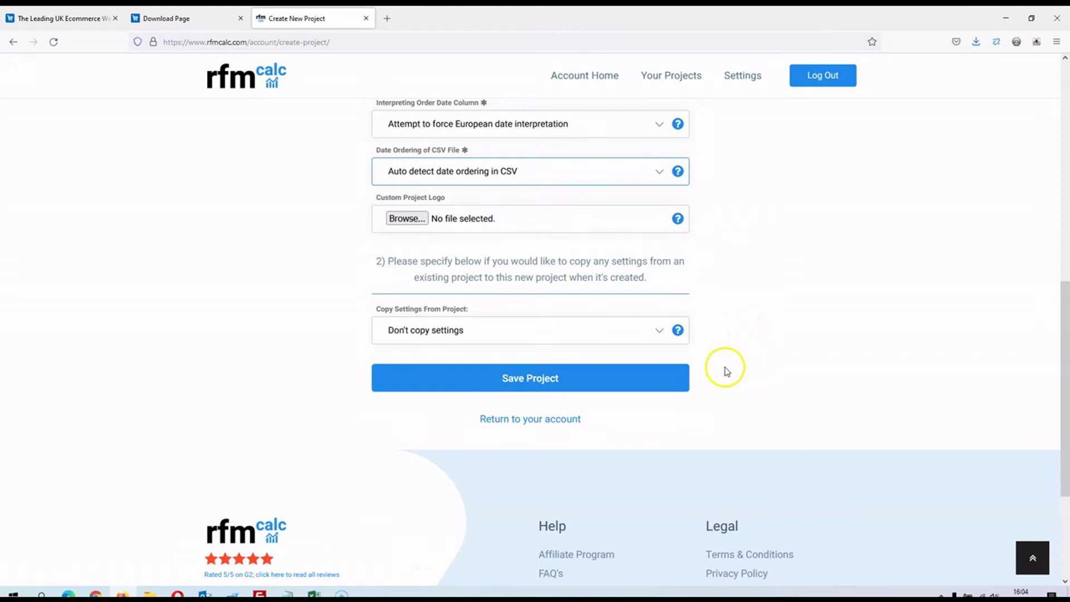
pyautogui.click(510, 382)
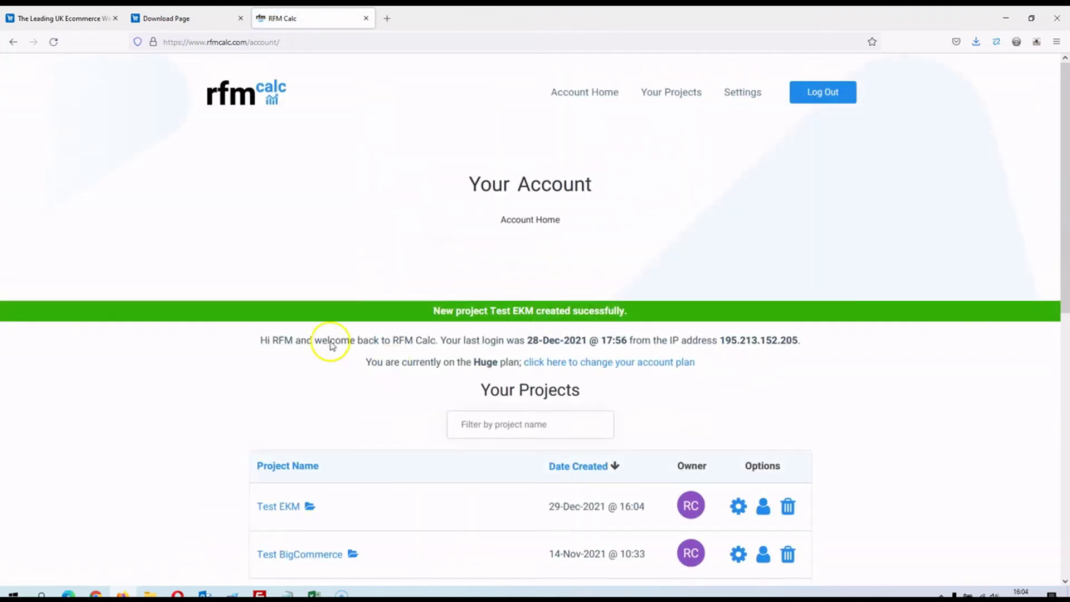
# - Open the Test EKM project from the project list and start scheduling a report for it
pyautogui.scroll(-3, 331, 345)
pyautogui.scroll(-1, 474, 318)
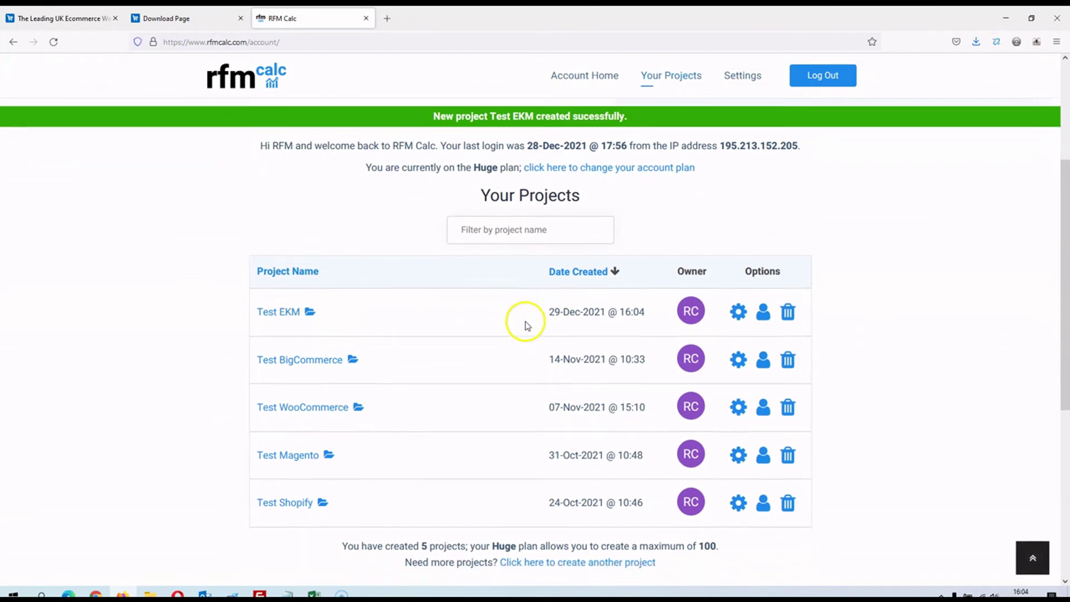
pyautogui.click(282, 273)
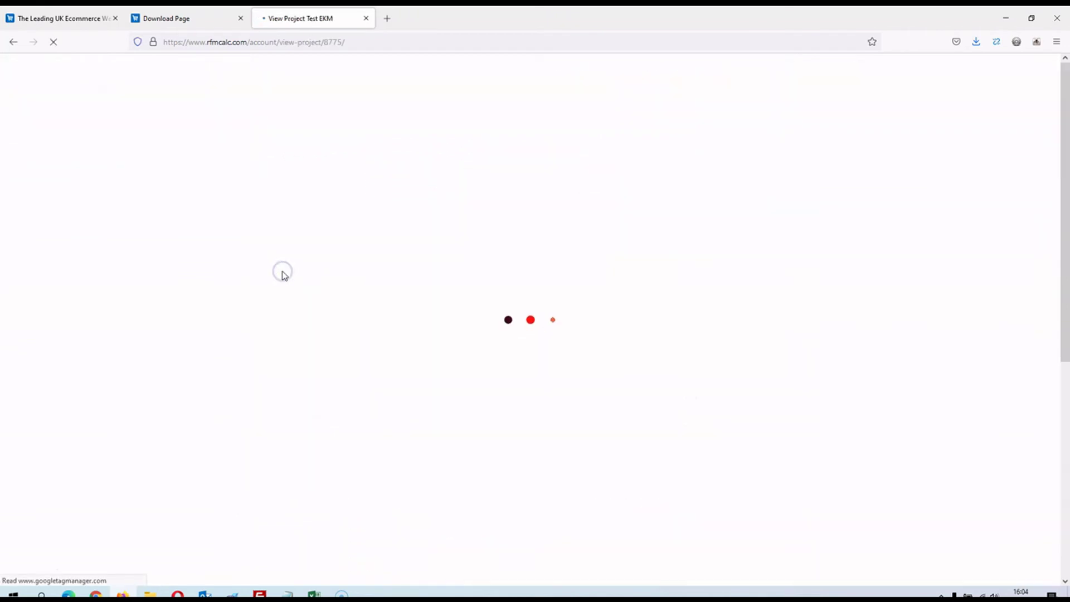
pyautogui.click(512, 378)
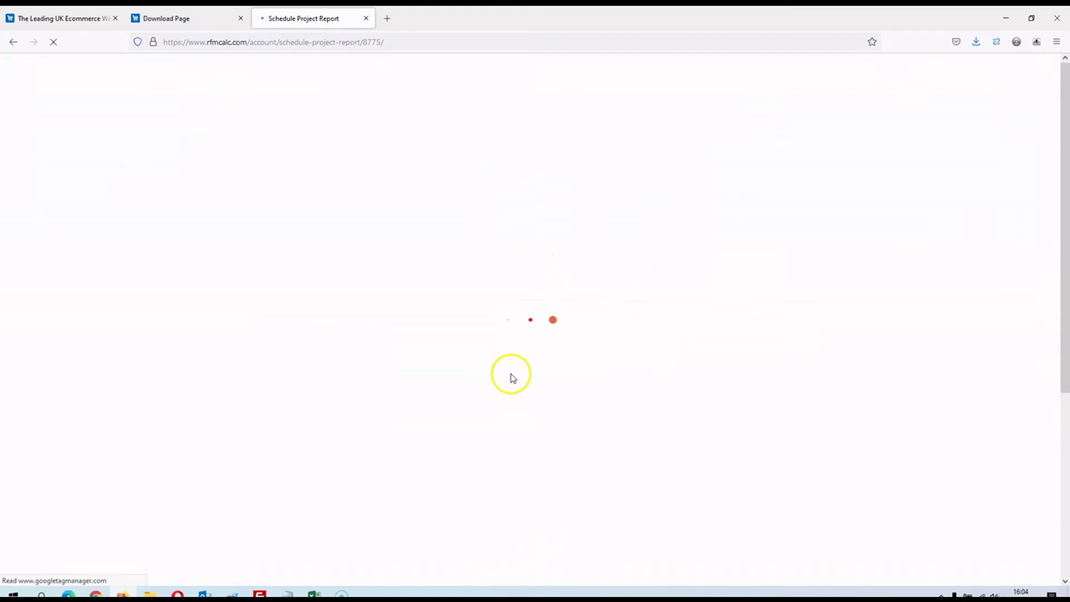
# - Choose orders_raw.csv from the Desktop and upload it as the report's order CSV file
pyautogui.click(432, 397)
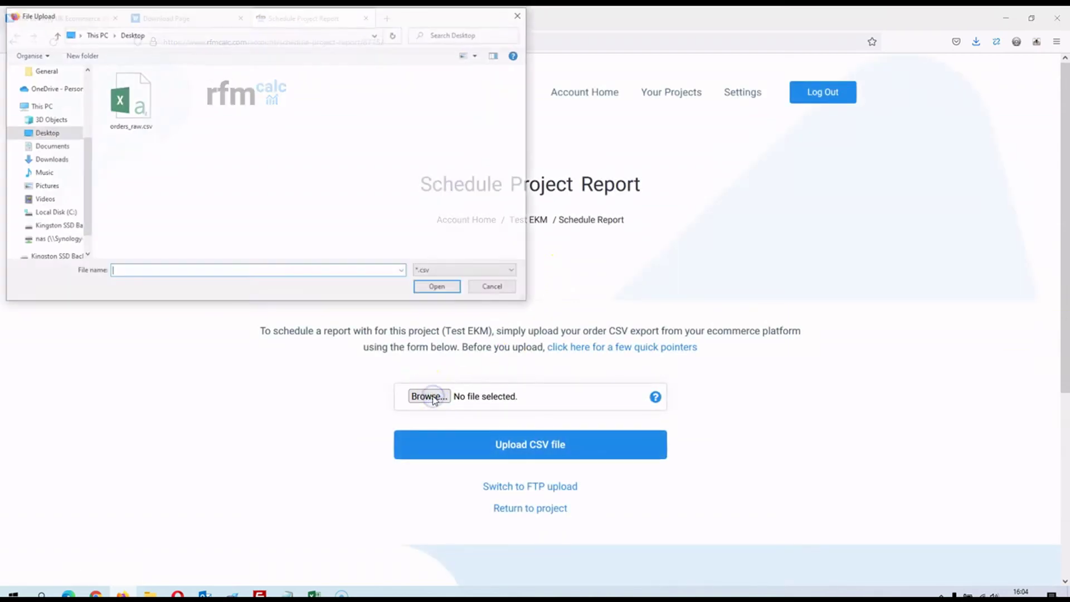
pyautogui.doubleClick(144, 107)
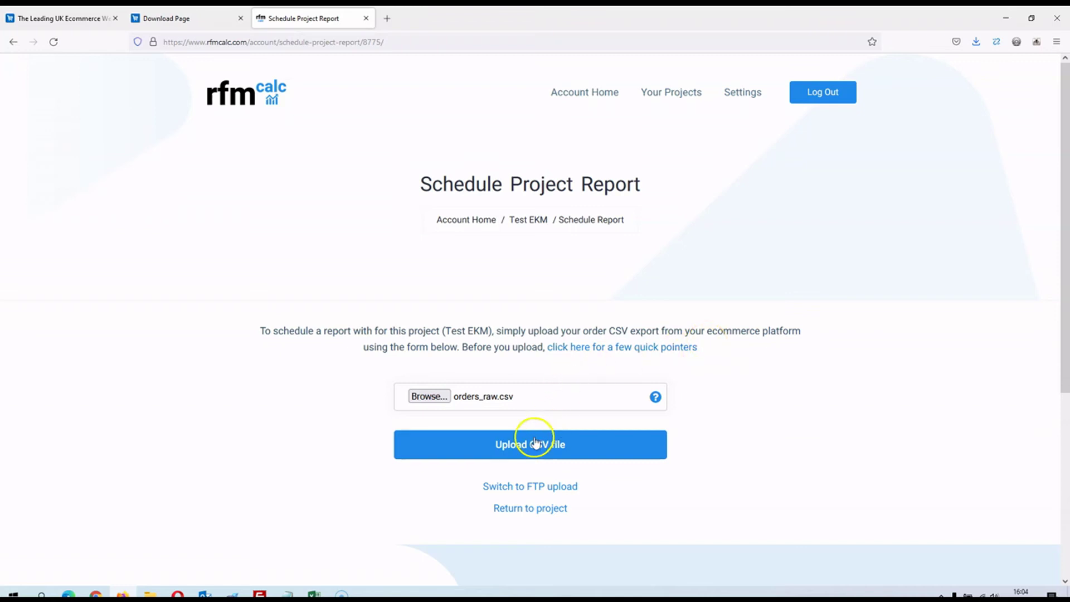
pyautogui.click(520, 448)
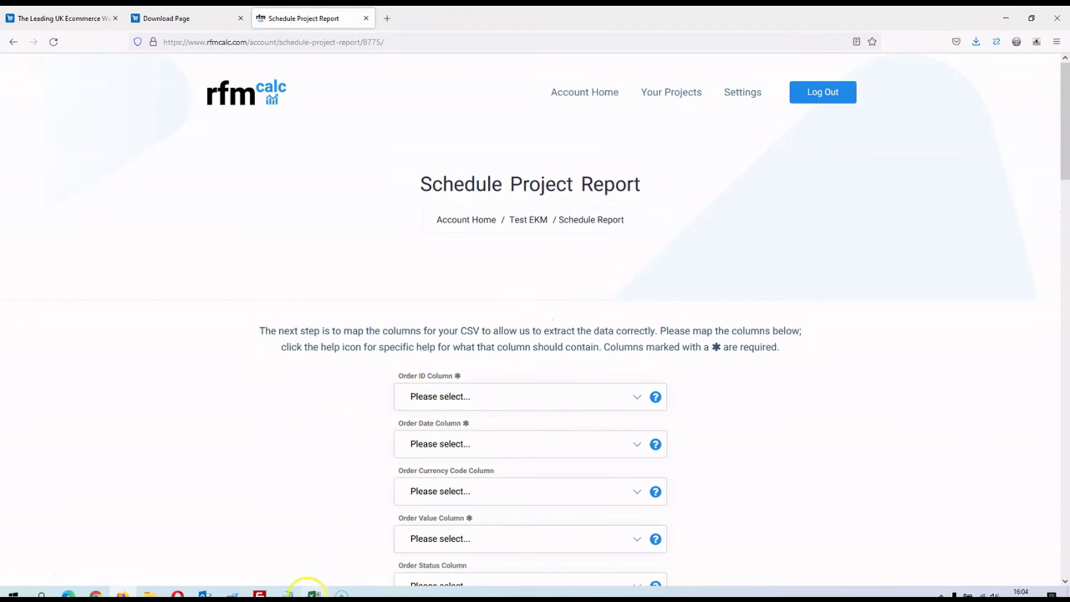
# - Switch to orders.xlsx in Excel and examine the OrderNumber column from the first to the last order
pyautogui.scroll(-2, 825, 363)
pyautogui.click(541, 286)
pyautogui.click(539, 283)
pyautogui.hotkey('alt', 'Tab')
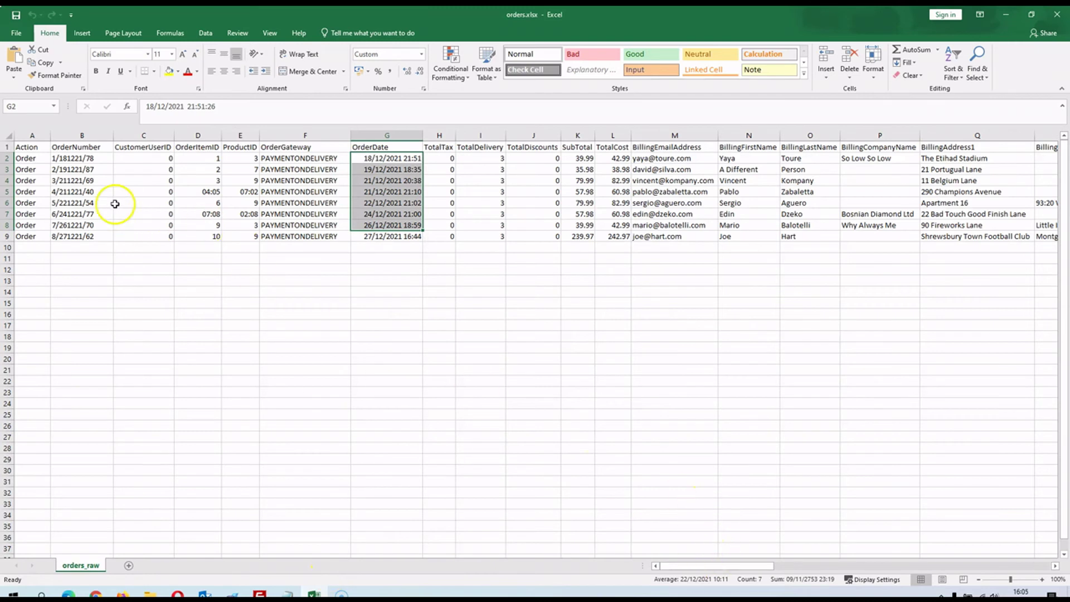
pyautogui.click(85, 147)
pyautogui.click(104, 160)
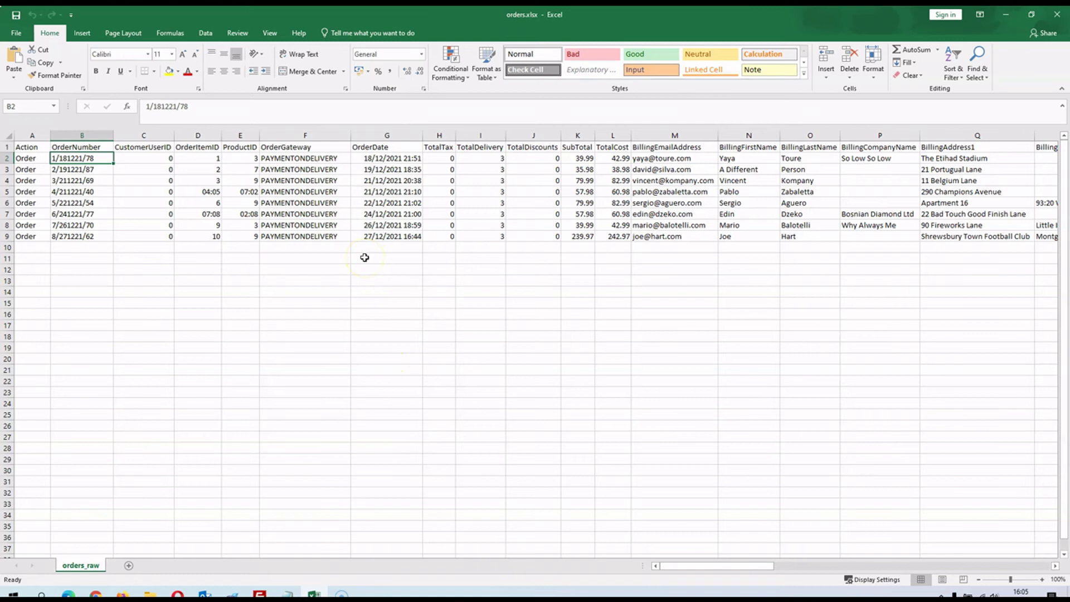
pyautogui.click(83, 235)
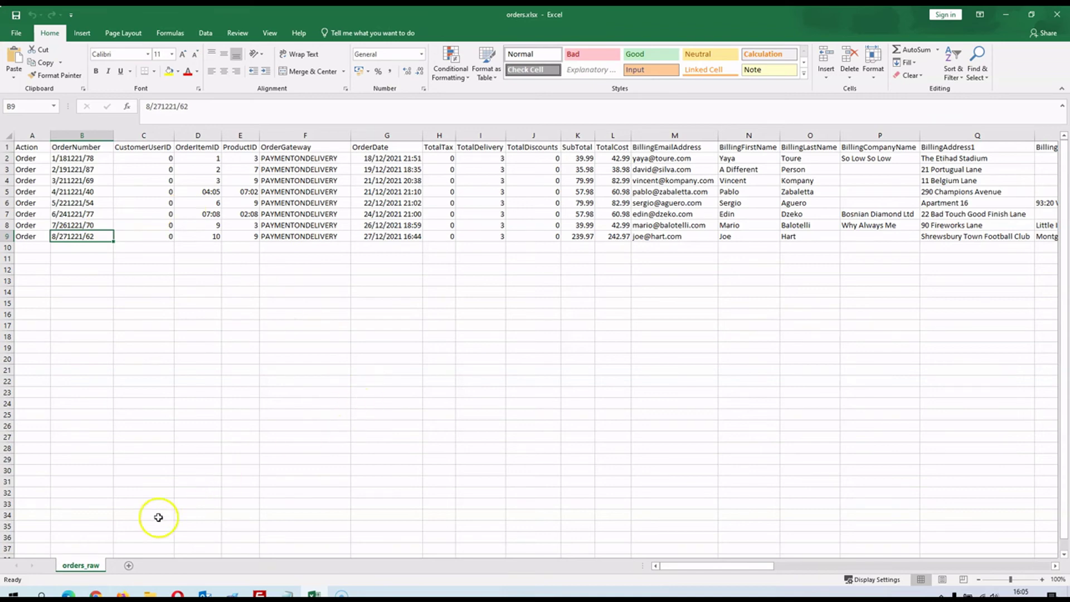
# - Return to the column mapping form in Firefox and map the Order ID Column to OrderNumber
pyautogui.click(124, 593)
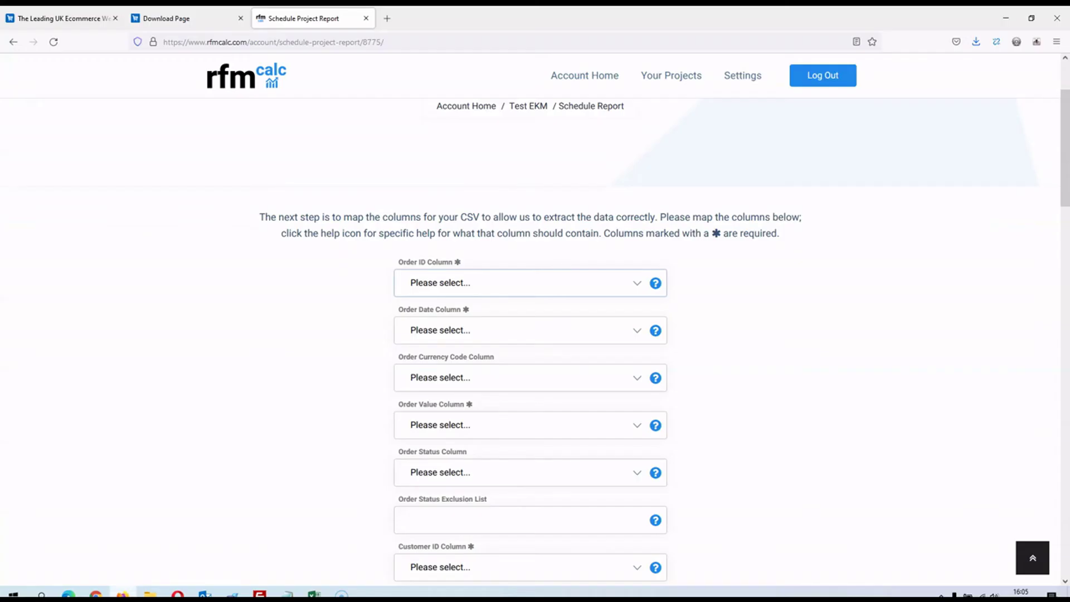
pyautogui.click(498, 294)
pyautogui.click(460, 348)
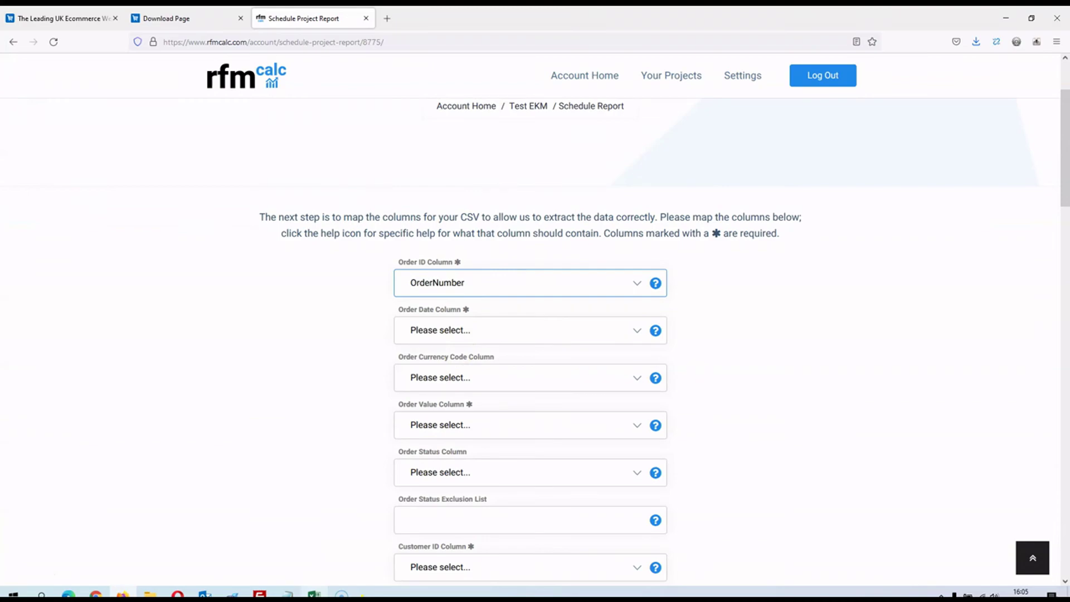
# - Glance at the order columns in Excel, and map the Order Date Column to OrderDate in the Firefox form
pyautogui.hotkey('alt', 'Tab')
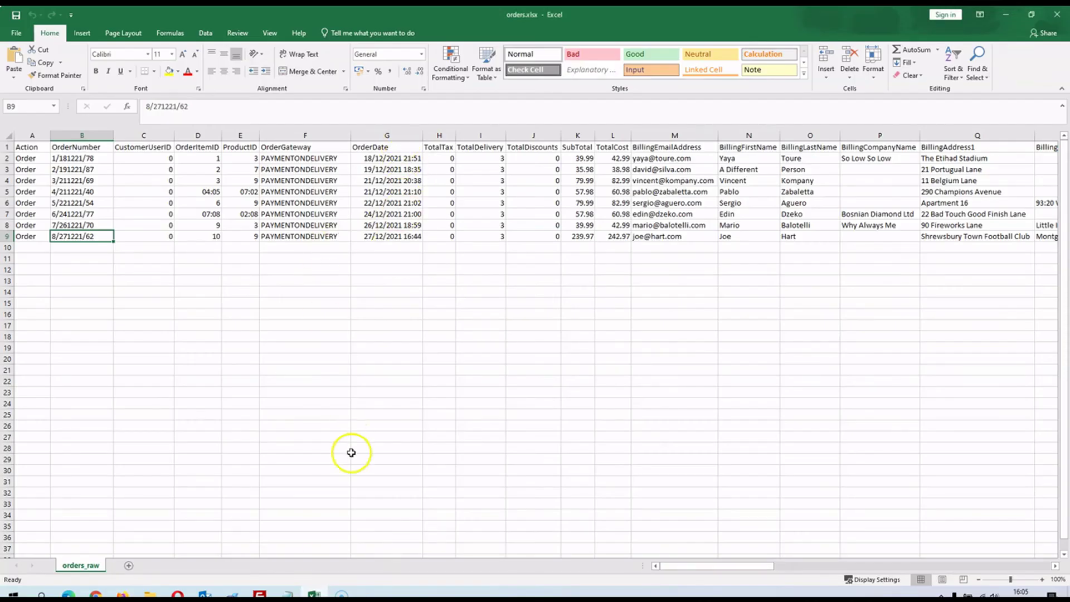
pyautogui.click(122, 593)
pyautogui.click(476, 331)
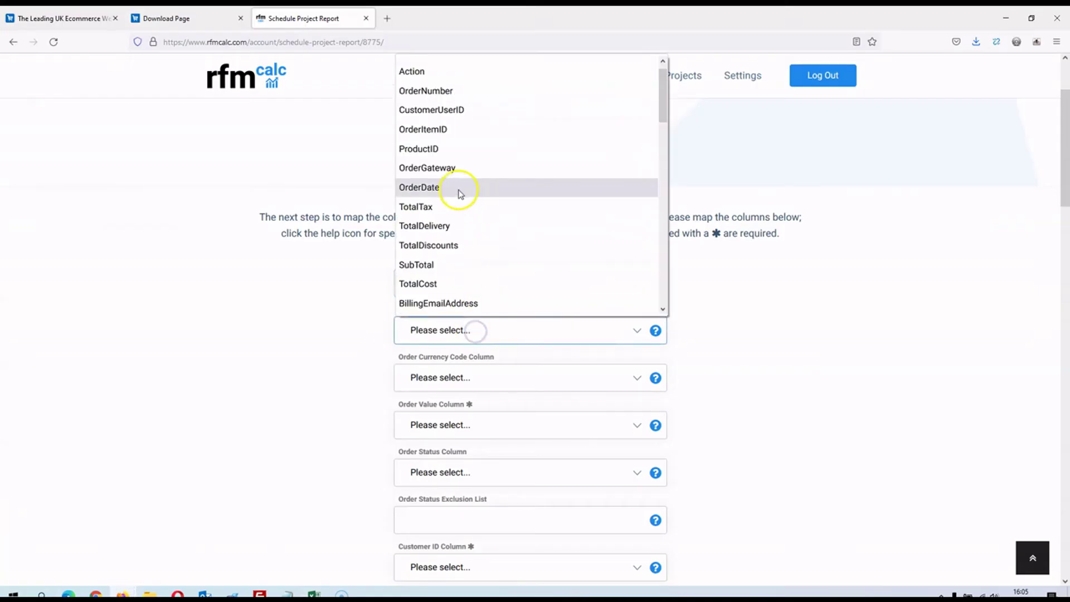
pyautogui.click(444, 186)
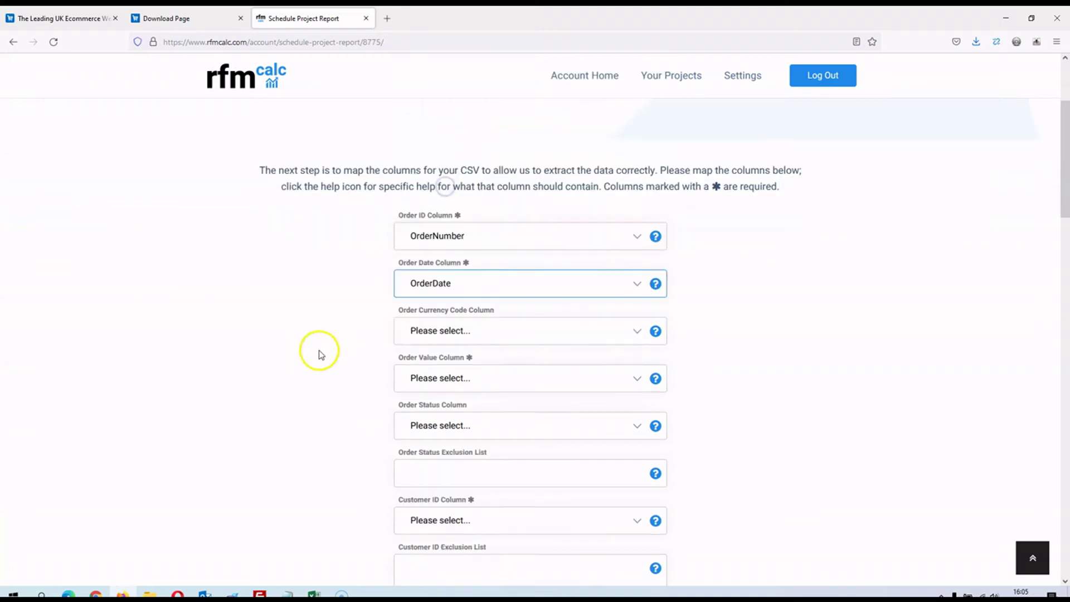
# - Look through the headers of orders.xlsx in Excel for an order currency column, and return to the mapping form in Firefox
pyautogui.click(315, 593)
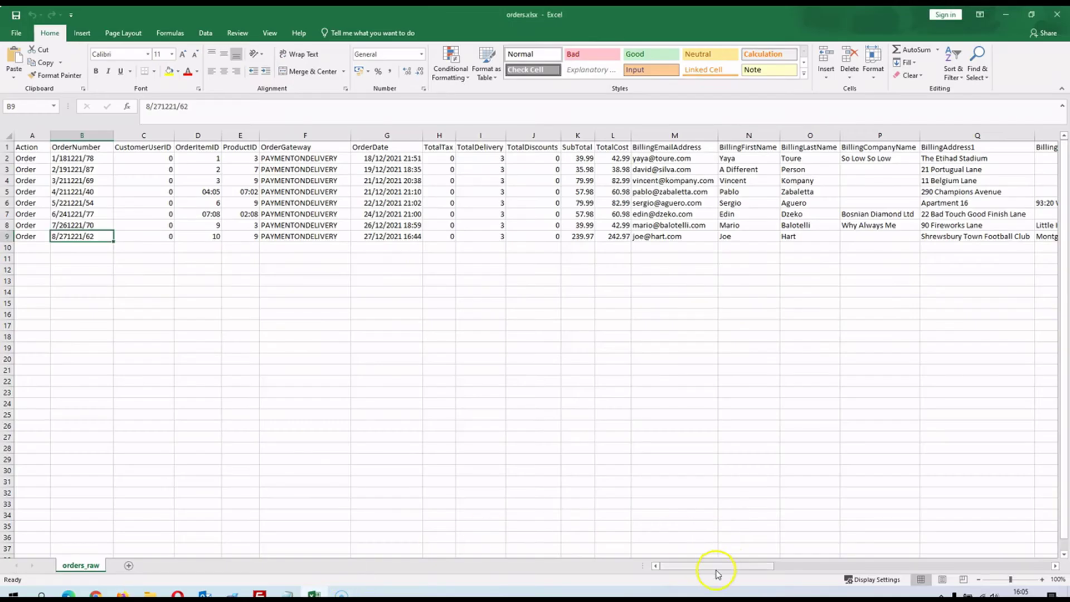
pyautogui.moveTo(717, 573); pyautogui.dragTo(689, 549)
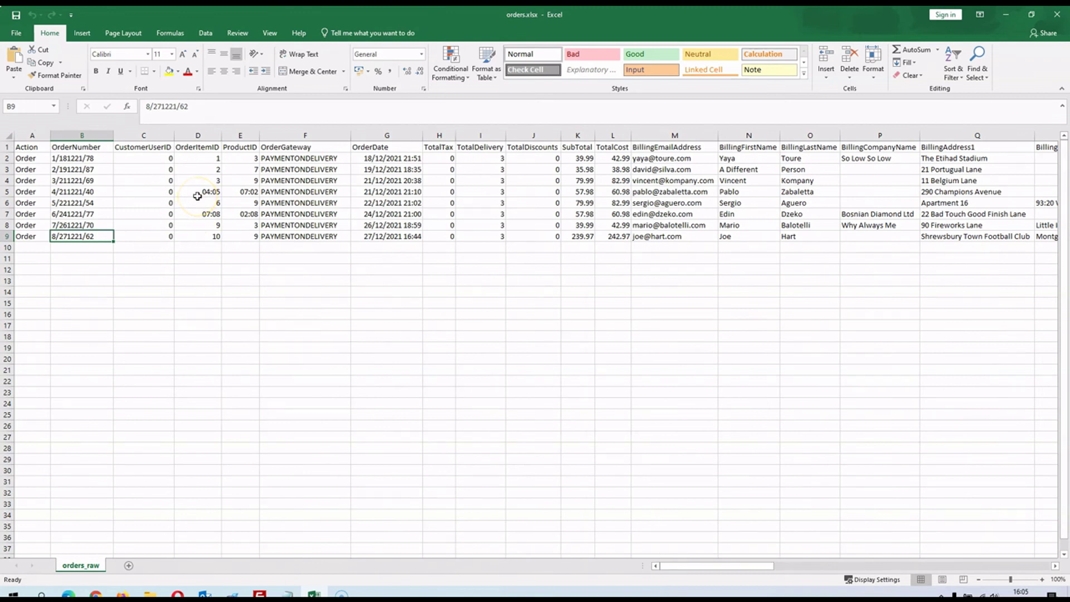
pyautogui.hotkey('alt', 'Tab')
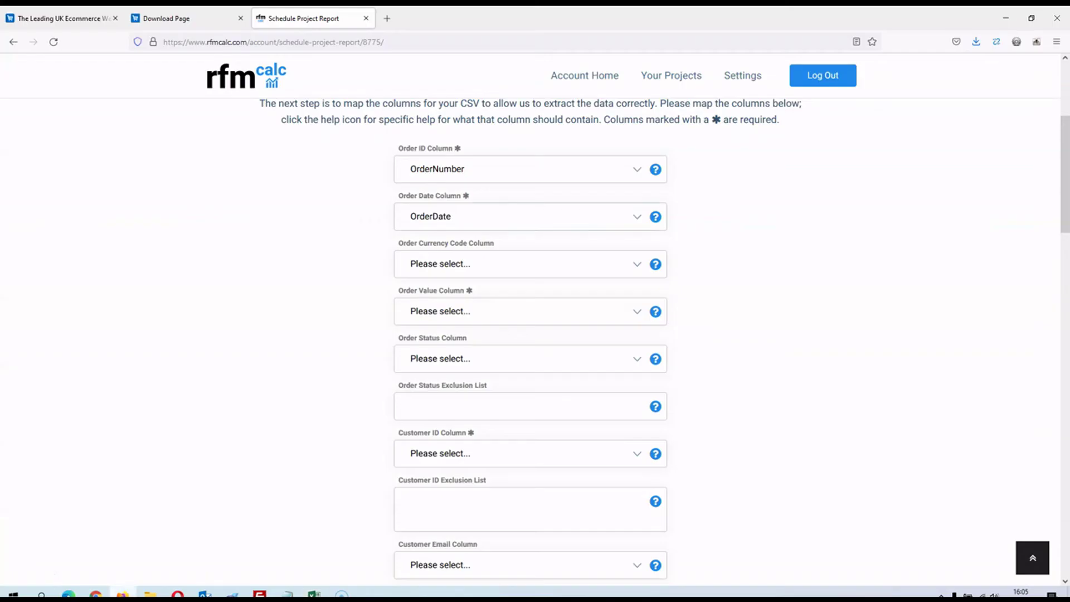
pyautogui.scroll(-2, 526, 268)
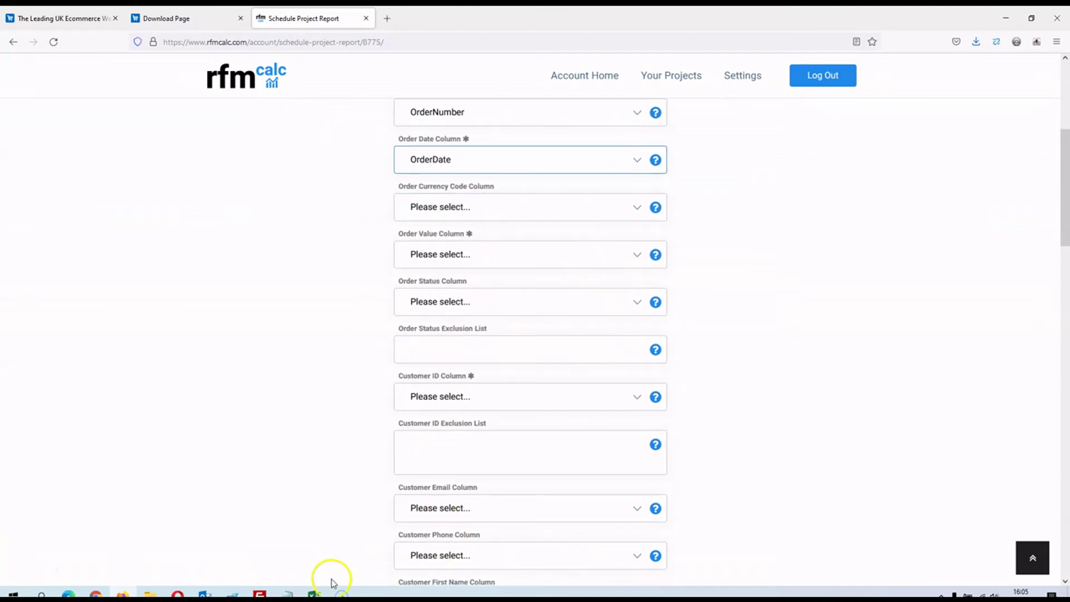
# - Check the order total columns in Excel, and map the Order Value Column to TotalCost in the Firefox form
pyautogui.click(315, 594)
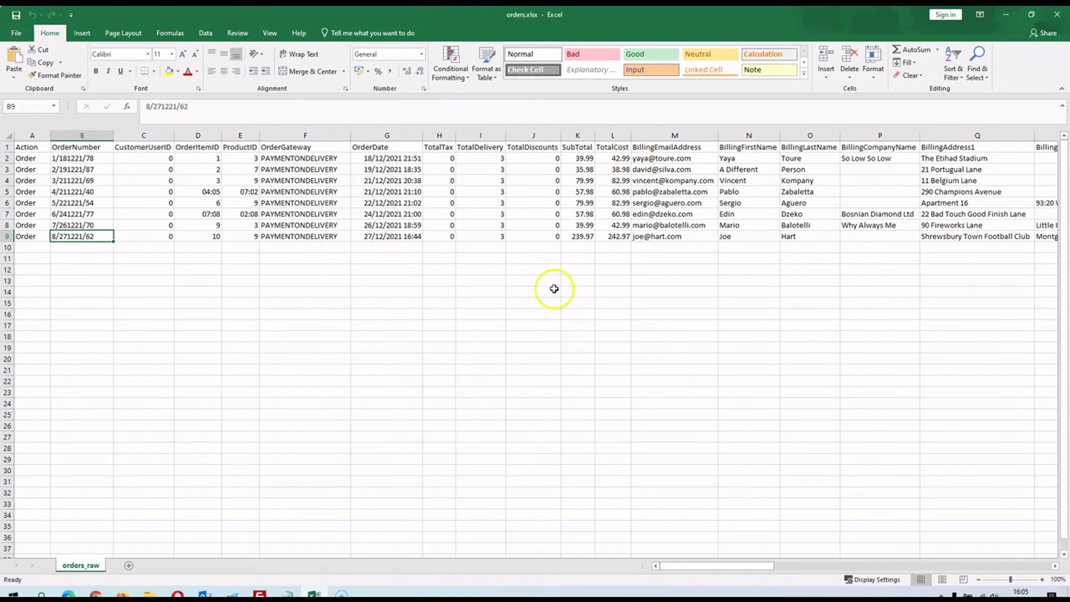
pyautogui.hotkey('alt', 'Tab')
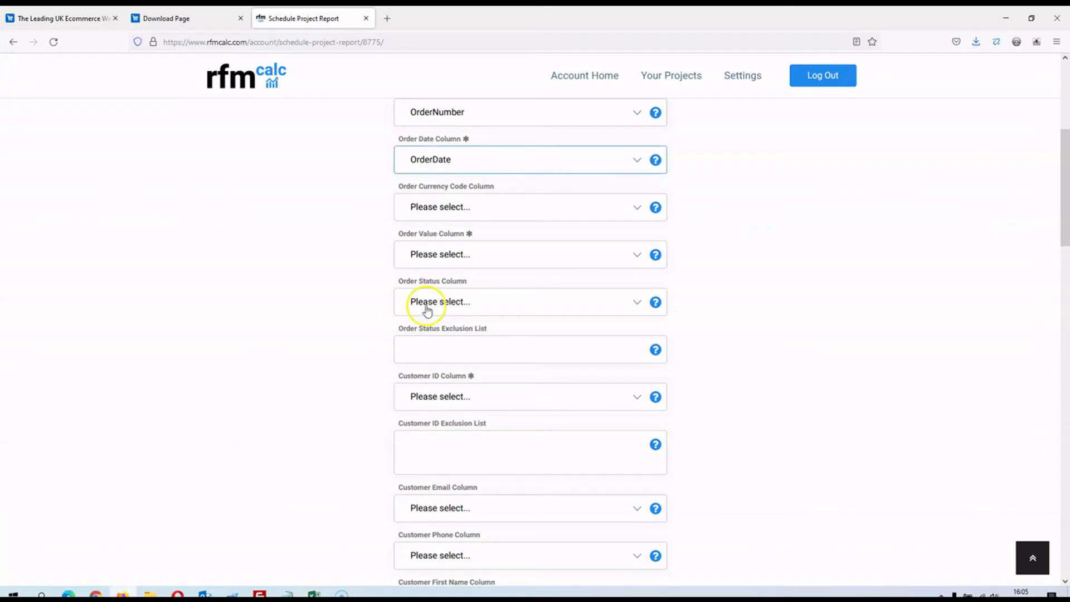
pyautogui.click(495, 254)
pyautogui.scroll(-4, 521, 427)
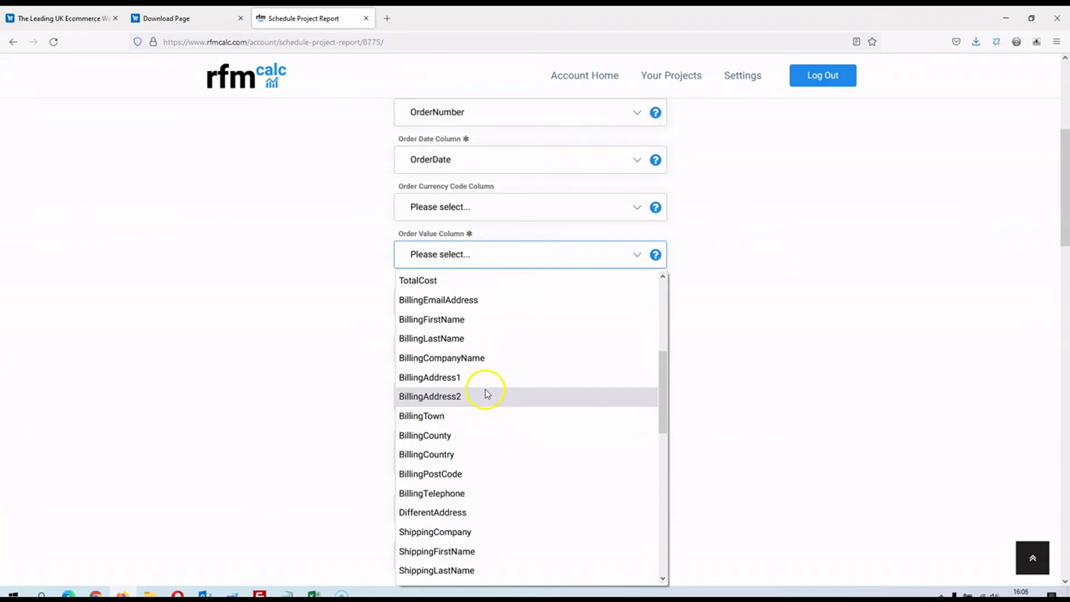
pyautogui.scroll(2, 481, 386)
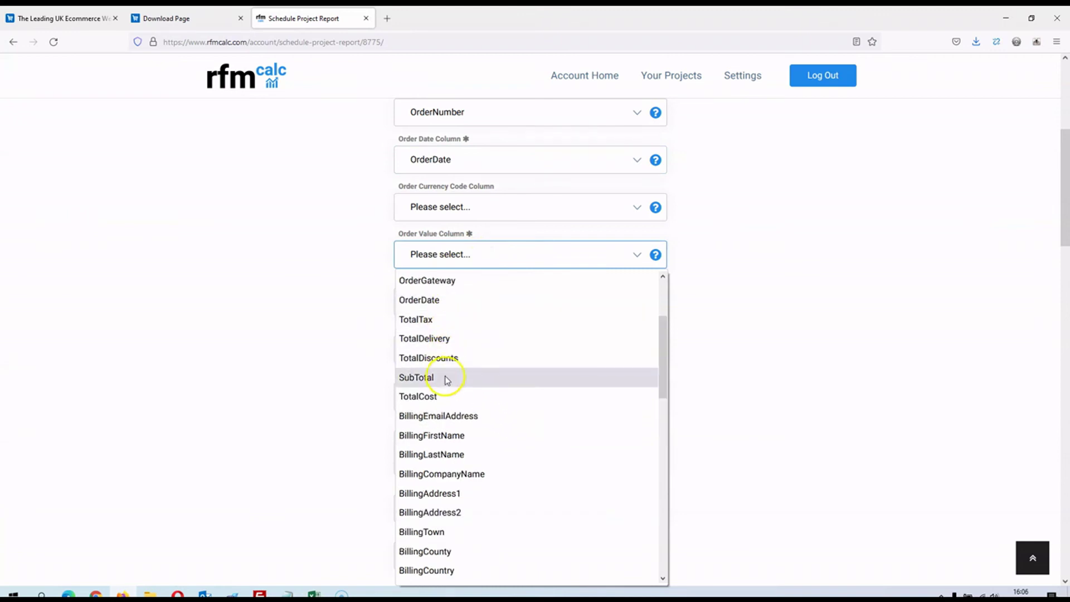
pyautogui.click(447, 397)
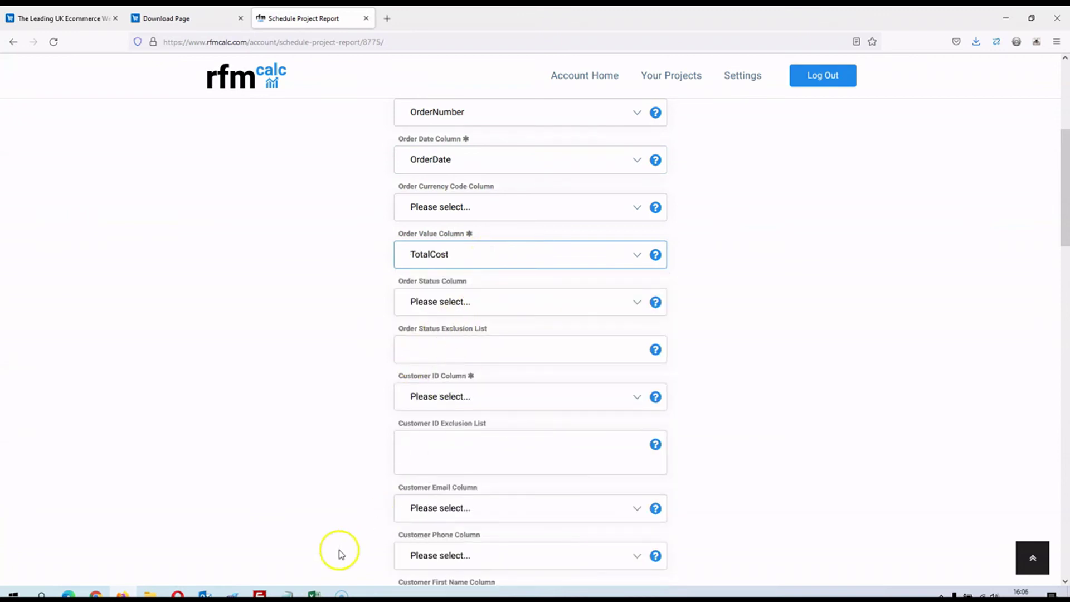
# - Switch to orders.xlsx in Excel, examine the Status column's values in column AM, and return to the mapping form in Firefox
pyautogui.click(314, 594)
pyautogui.moveTo(726, 565); pyautogui.dragTo(944, 537)
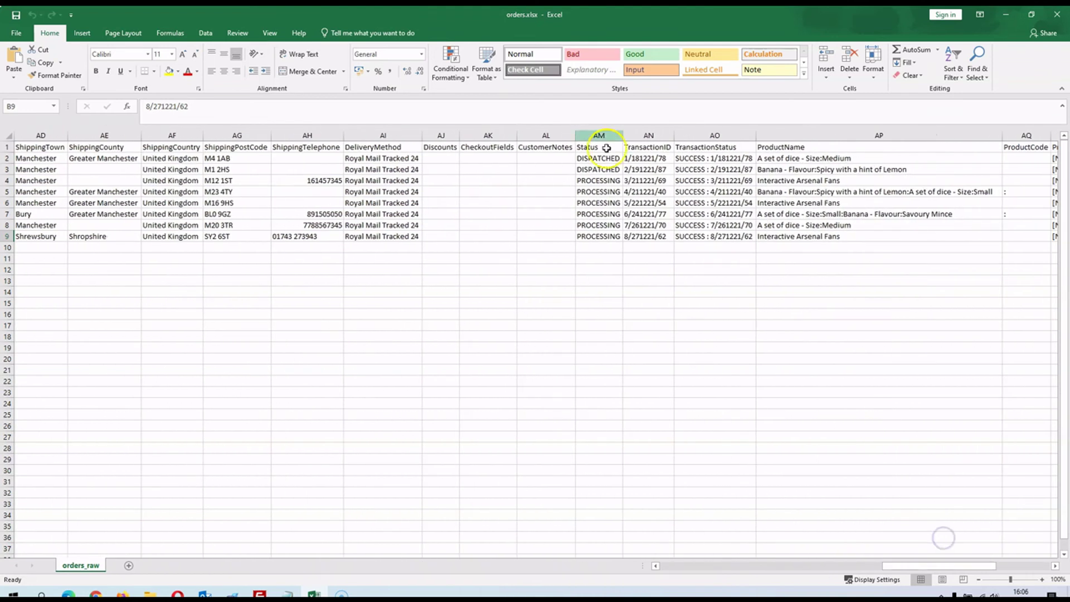
pyautogui.click(597, 176)
pyautogui.click(33, 106)
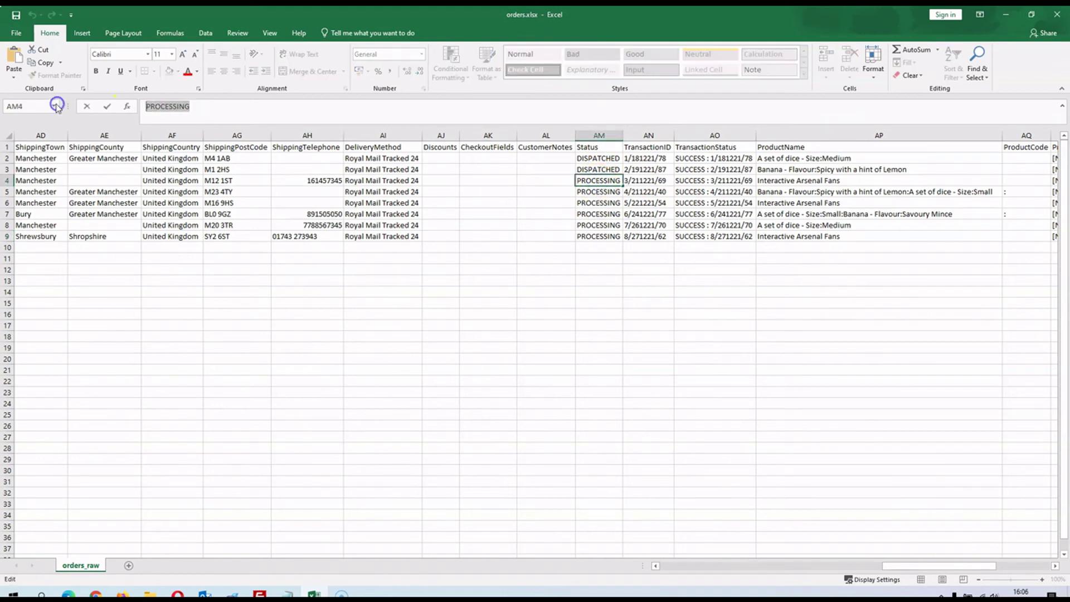
pyautogui.click(536, 212)
pyautogui.click(596, 167)
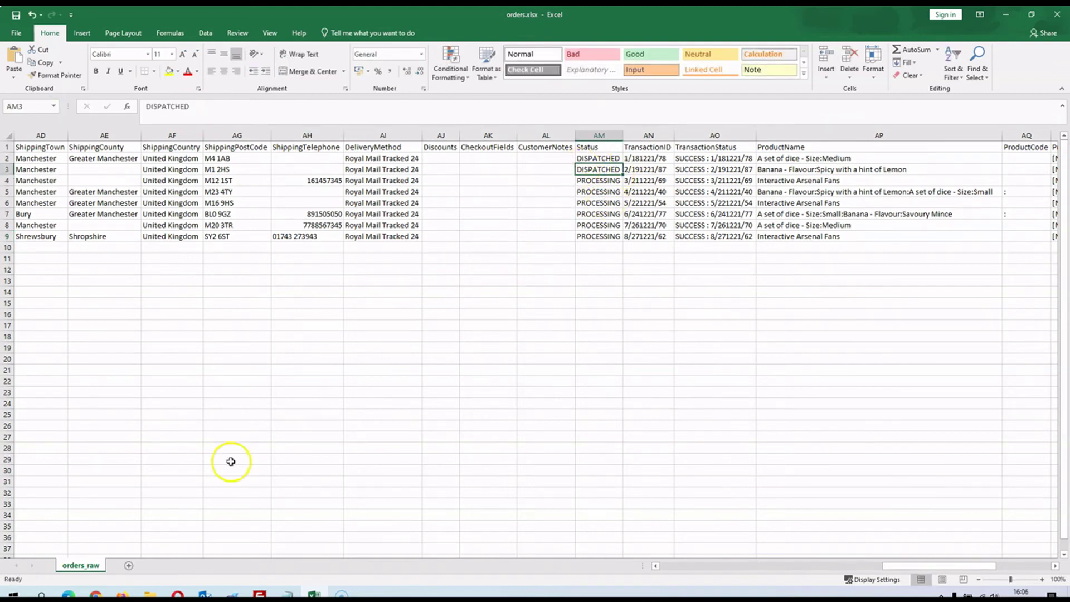
pyautogui.click(68, 594)
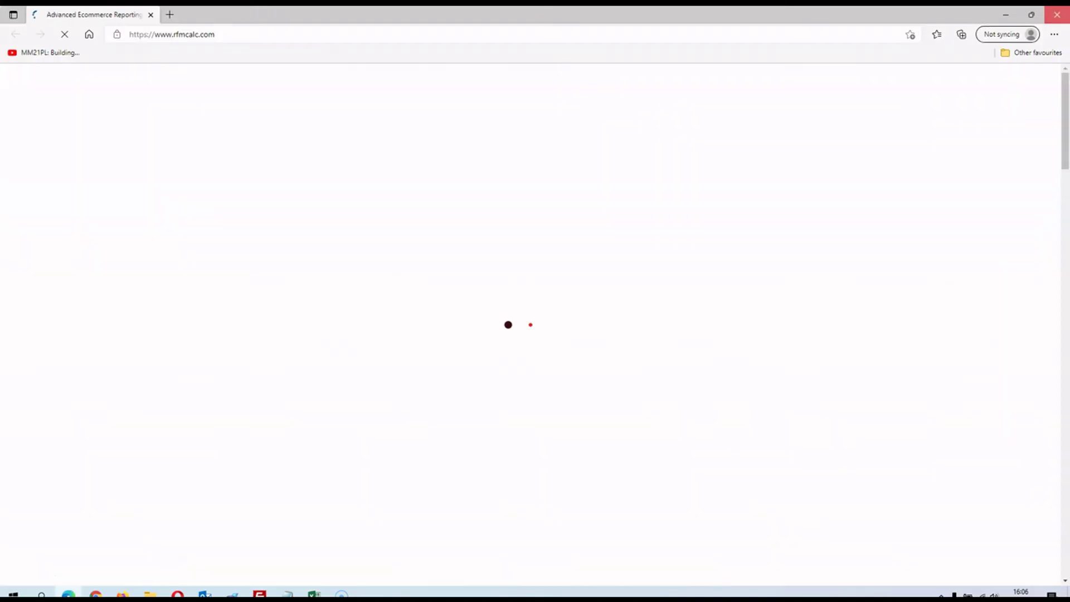
pyautogui.hotkey('alt', 'Tab')
pyautogui.hotkey('alt', 'Tab')
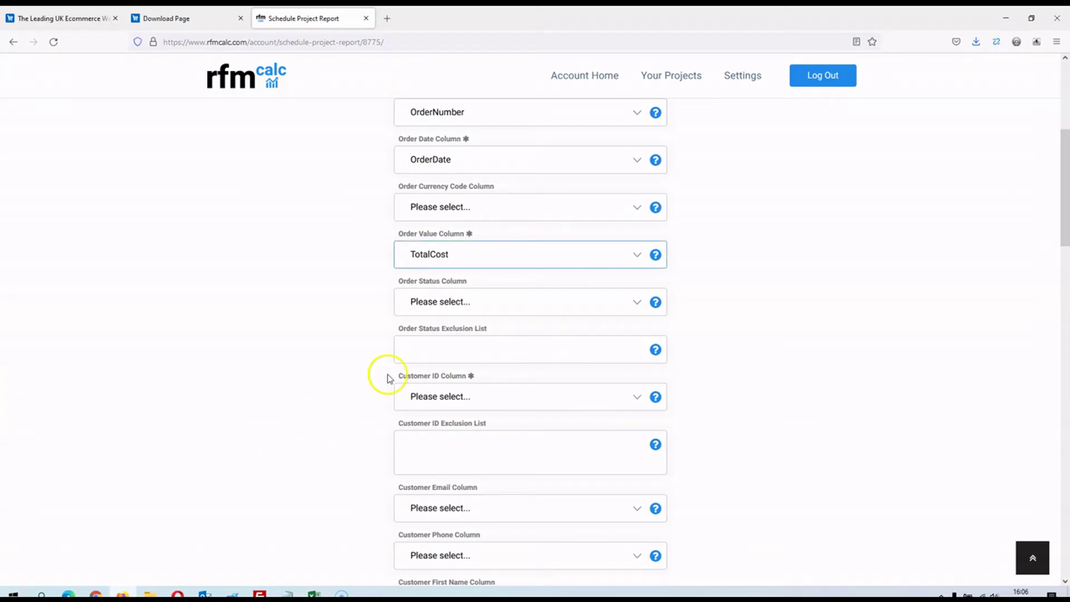
# - Map the Order Status Column to Status and enter PROCESSING in the Order Status Exclusion List
pyautogui.click(490, 301)
pyautogui.moveTo(665, 369); pyautogui.dragTo(659, 521)
pyautogui.click(489, 473)
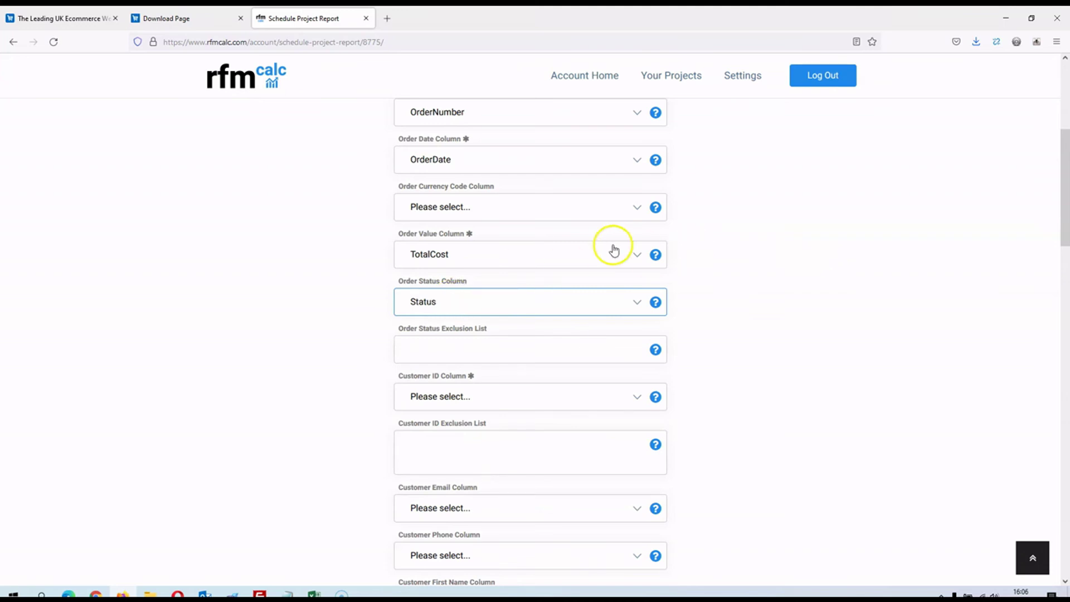
pyautogui.click(446, 355)
pyautogui.write('PROCESSING')
pyautogui.click(775, 320)
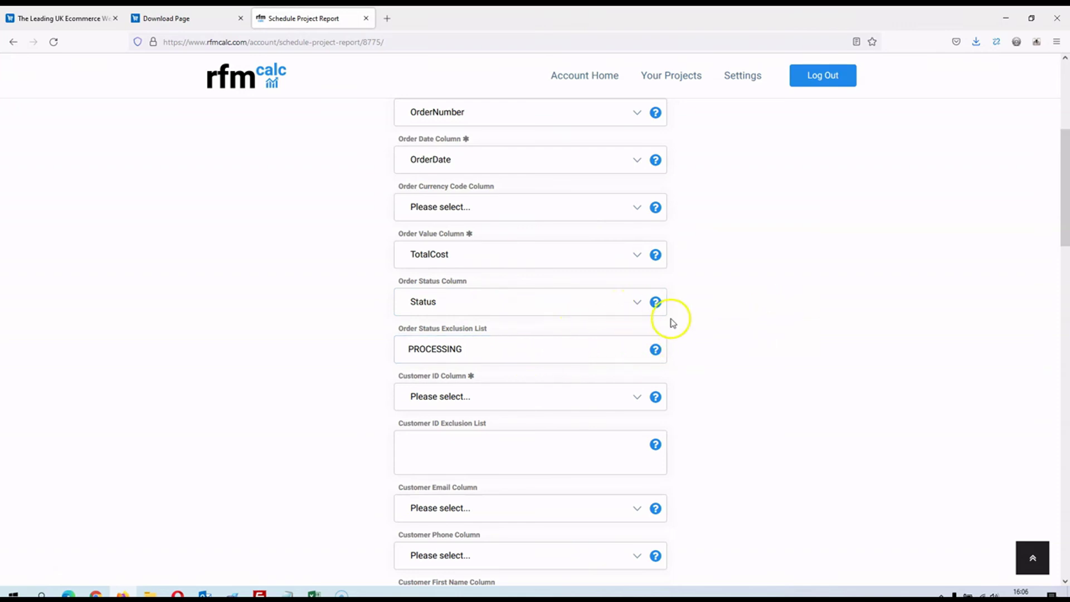
# - Glance at the order statuses in Excel, and read the help for the Order Status Exclusion List in the Firefox form
pyautogui.click(314, 594)
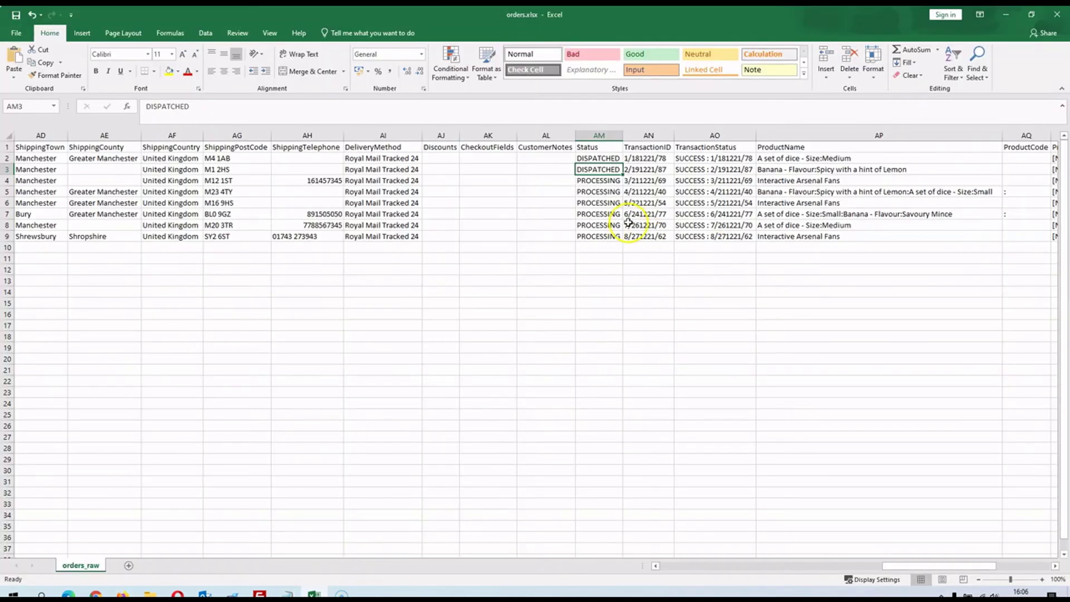
pyautogui.click(123, 594)
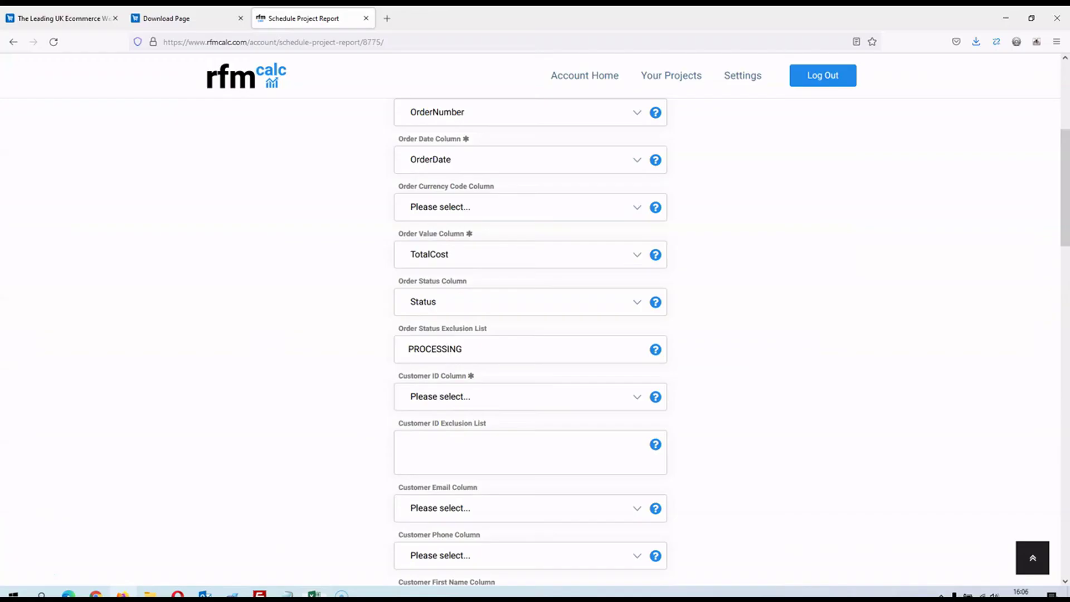
pyautogui.click(656, 349)
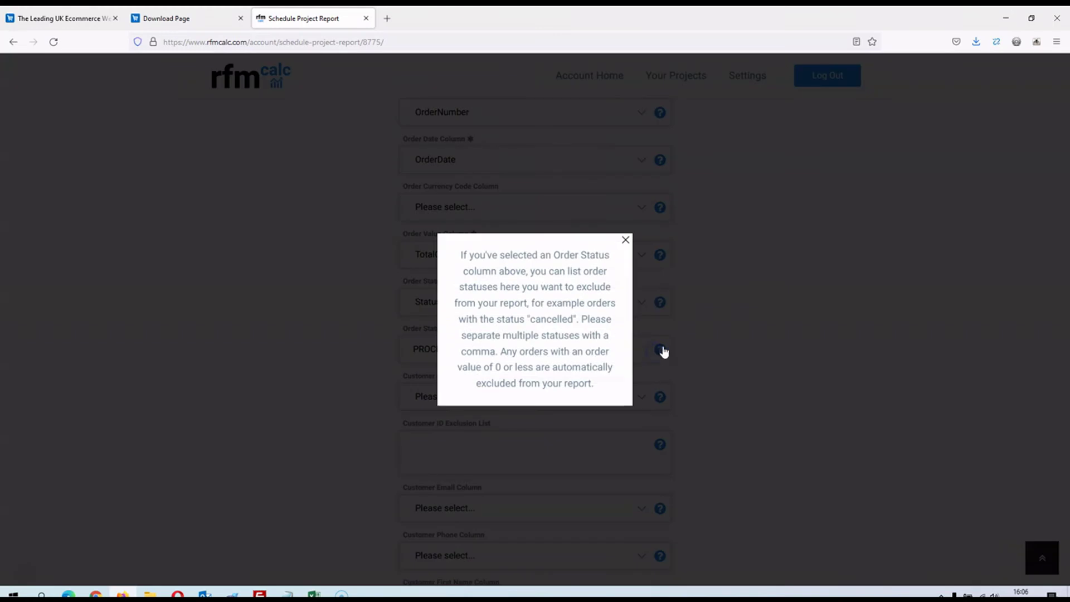
pyautogui.click(624, 240)
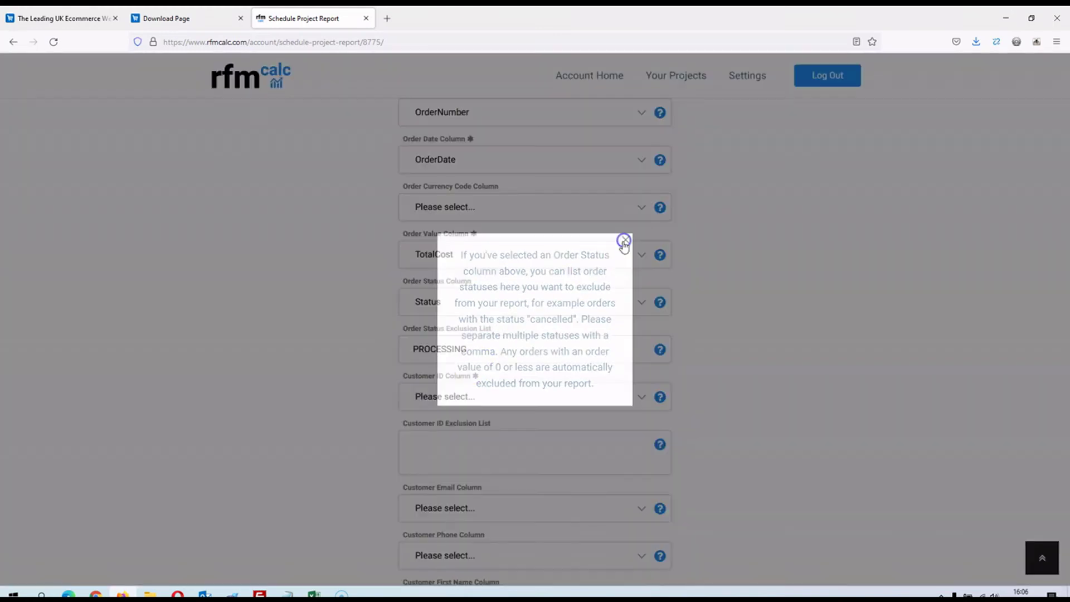
# - Switch to orders.xlsx in Excel and examine the CustomerUserID values in column C as a possible customer ID
pyautogui.scroll(-2, 713, 308)
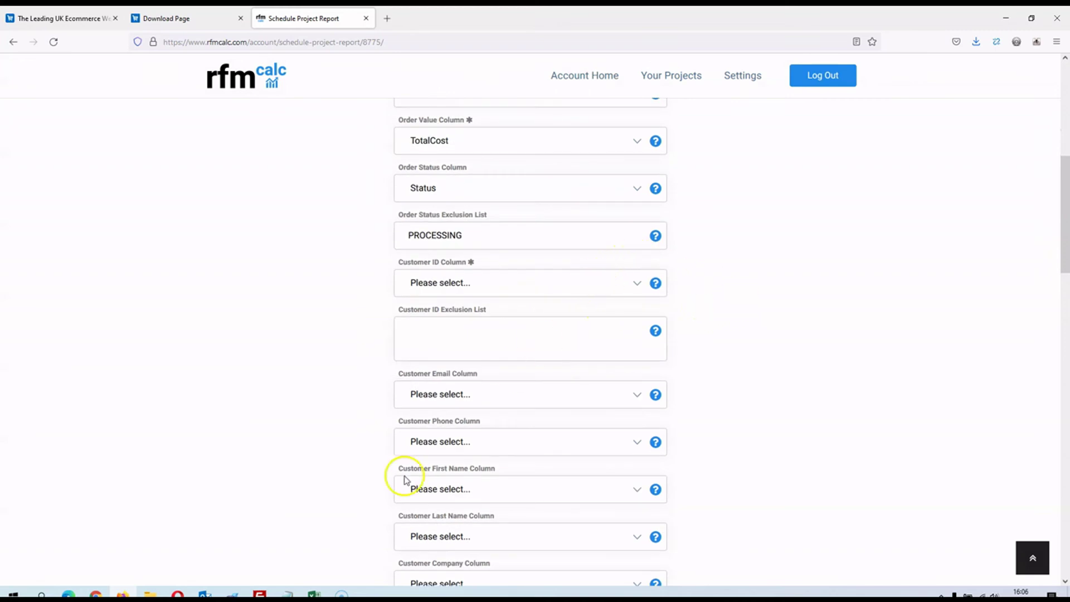
pyautogui.click(313, 594)
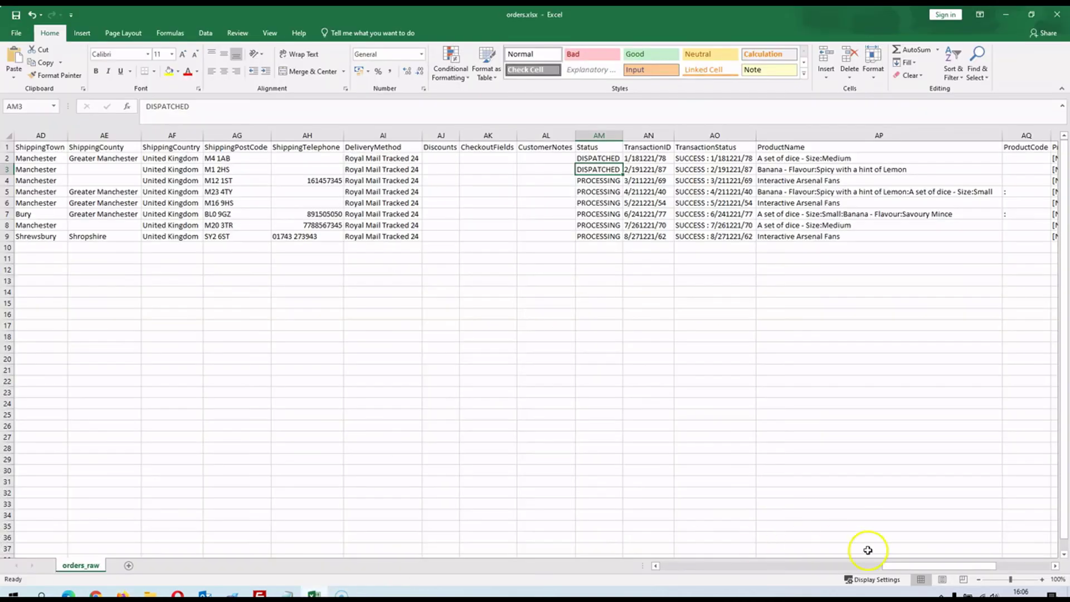
pyautogui.moveTo(903, 568); pyautogui.dragTo(633, 568)
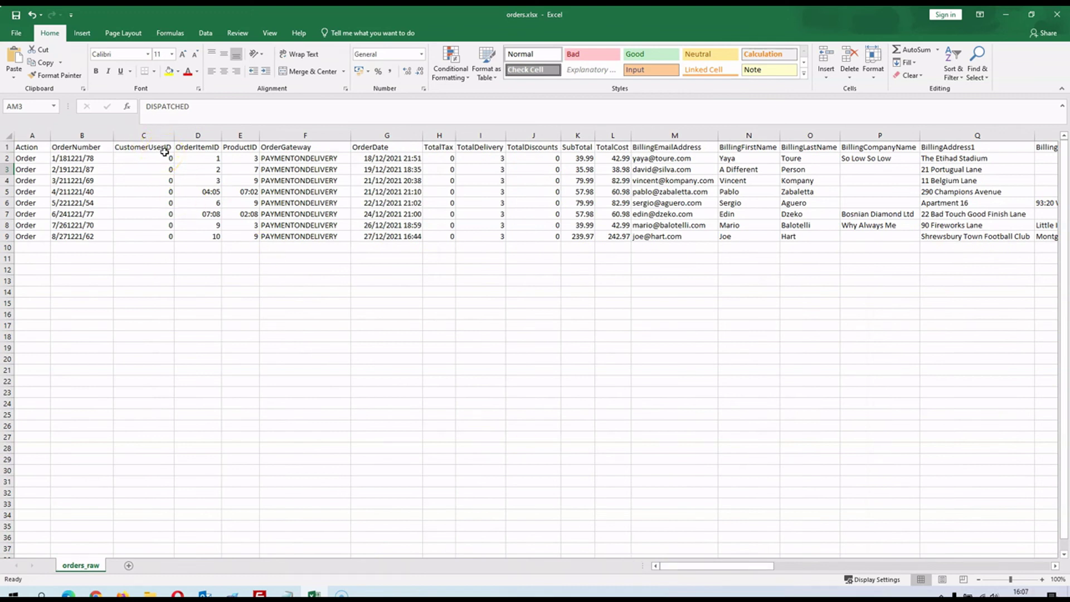
pyautogui.moveTo(162, 159); pyautogui.dragTo(167, 236)
pyautogui.click(143, 149)
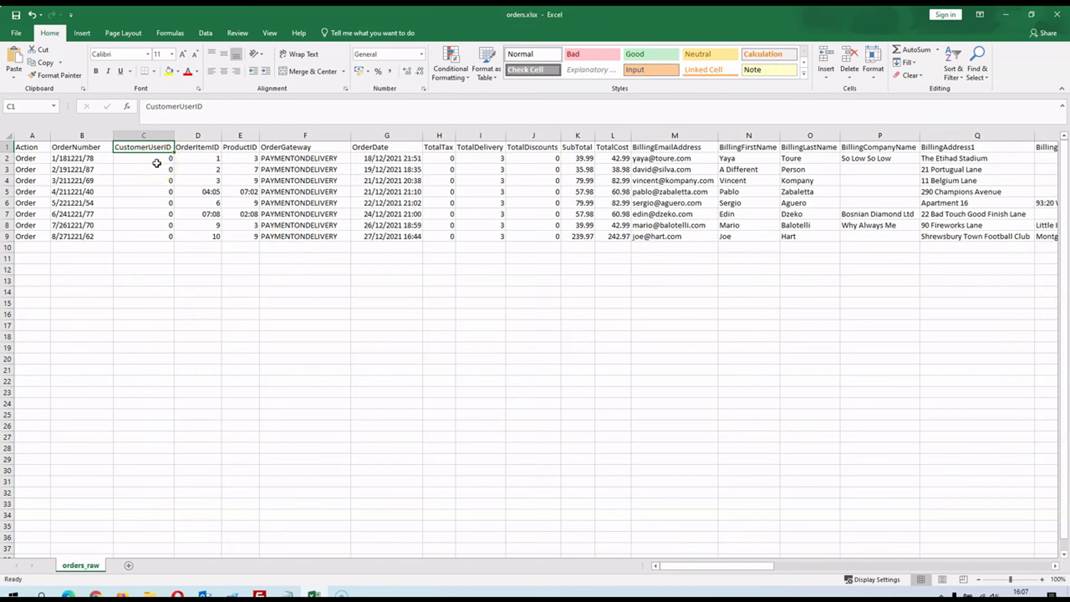
pyautogui.moveTo(157, 163); pyautogui.dragTo(156, 237)
pyautogui.click(162, 182)
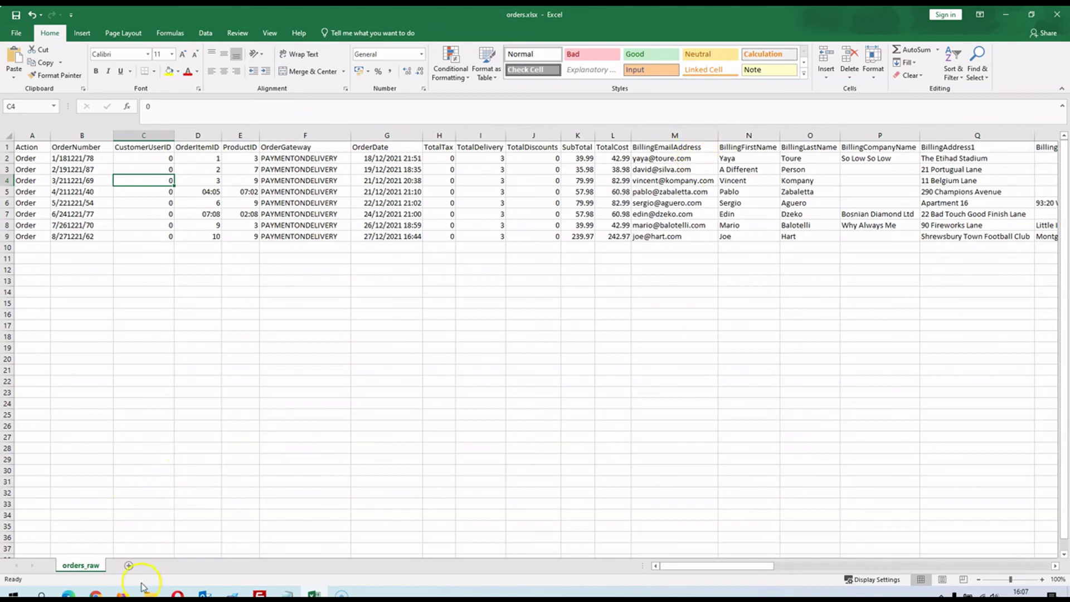
# - Return to the Firefox form, and map the Customer Email Column to BillingEmailAddress and the Customer Phone Column to BillingTelephone
pyautogui.click(124, 592)
pyautogui.scroll(-1, 602, 350)
pyautogui.click(599, 348)
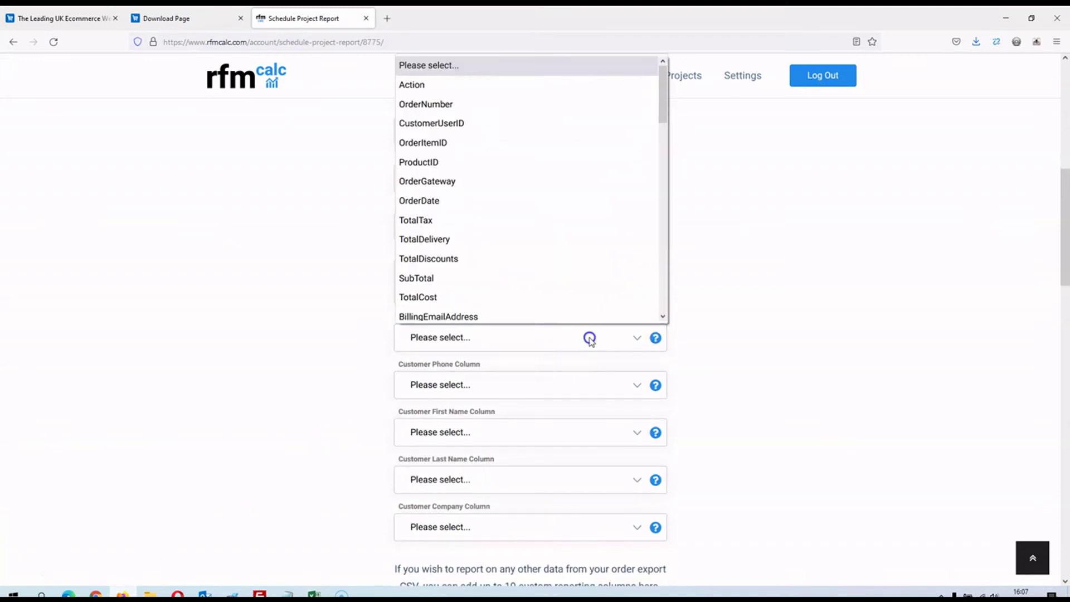
pyautogui.moveTo(666, 112); pyautogui.dragTo(656, 144)
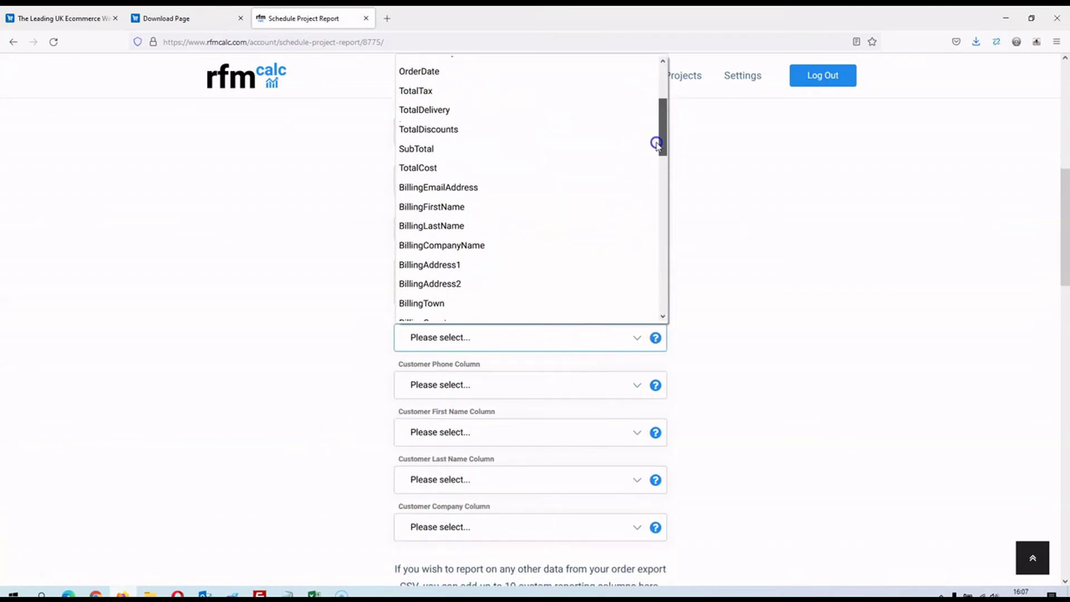
pyautogui.click(470, 187)
pyautogui.scroll(-2, 640, 241)
pyautogui.click(496, 271)
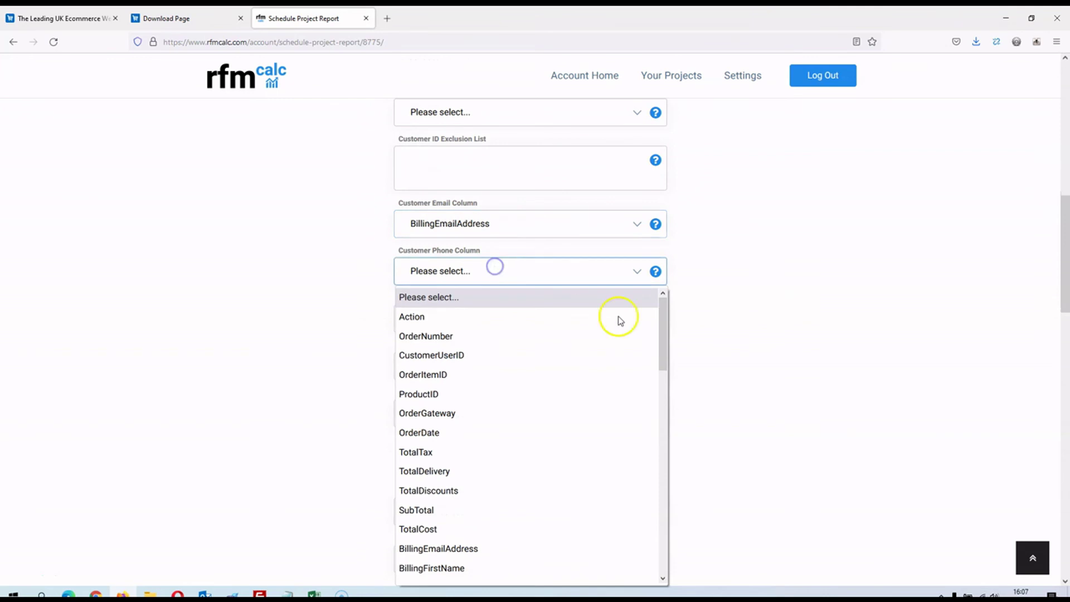
pyautogui.moveTo(664, 334); pyautogui.dragTo(656, 410)
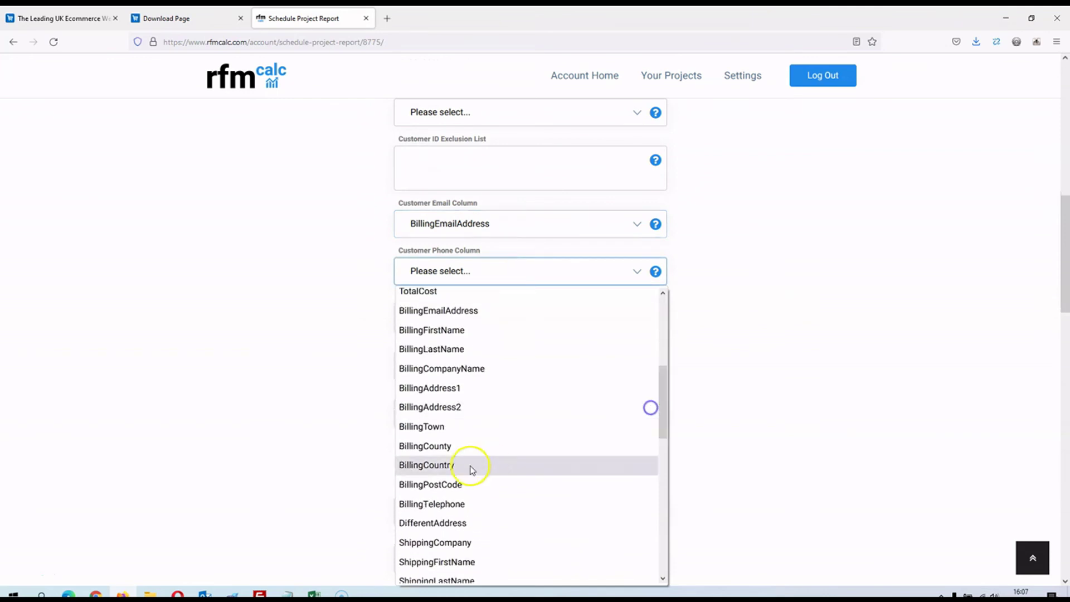
pyautogui.click(453, 504)
# - Map the Customer First Name Column to BillingFirstName and the Customer Last Name Column to BillingLastName
pyautogui.click(496, 321)
pyautogui.scroll(-4, 494, 446)
pyautogui.scroll(-2, 500, 423)
pyautogui.scroll(2, 500, 421)
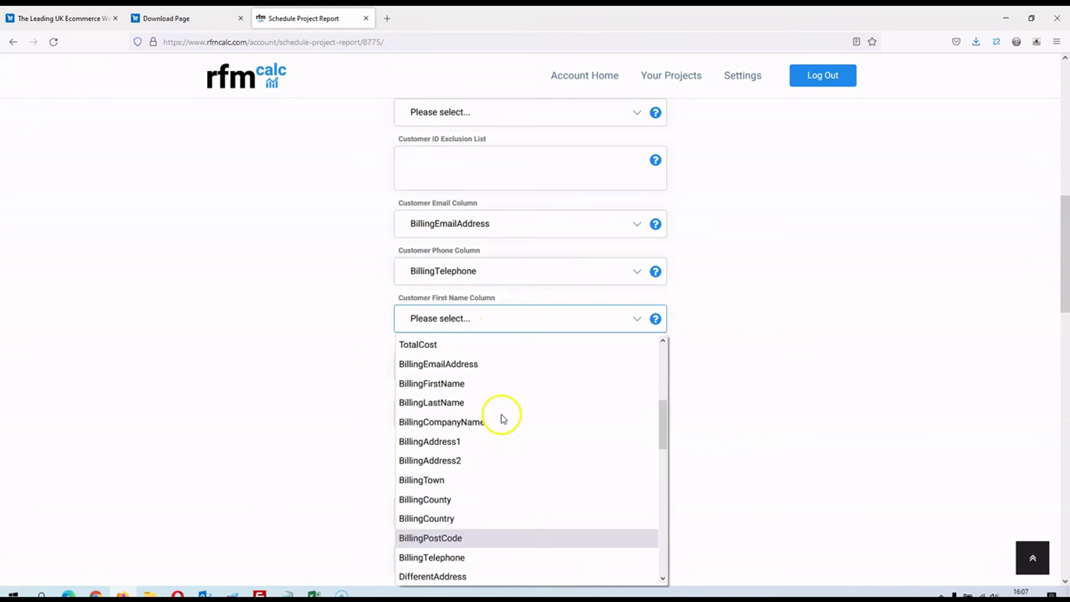
pyautogui.click(462, 384)
pyautogui.click(483, 368)
pyautogui.scroll(-1, 473, 179)
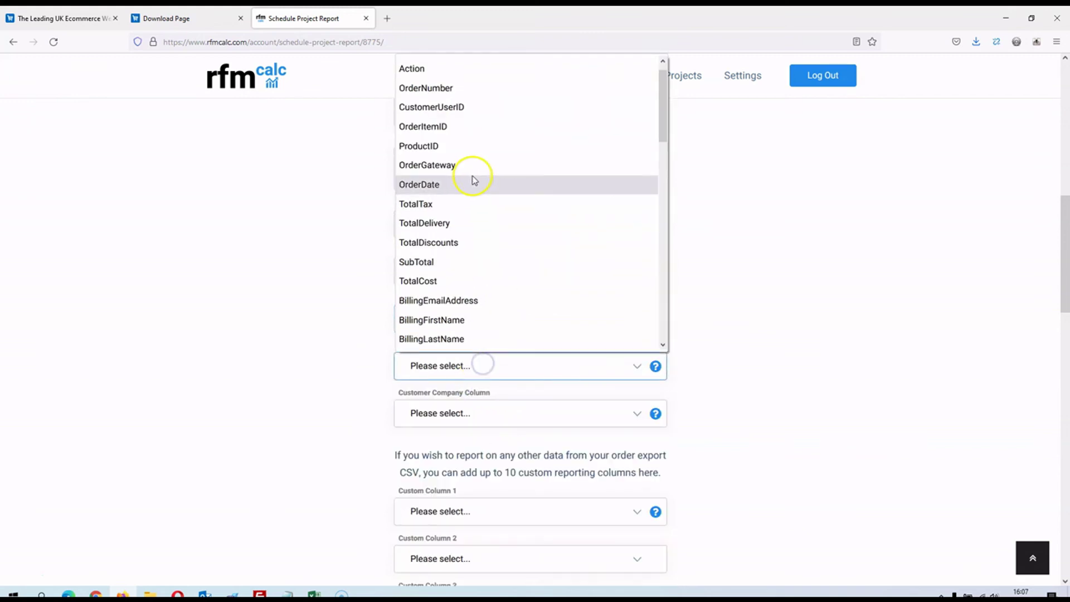
pyautogui.scroll(-2, 475, 276)
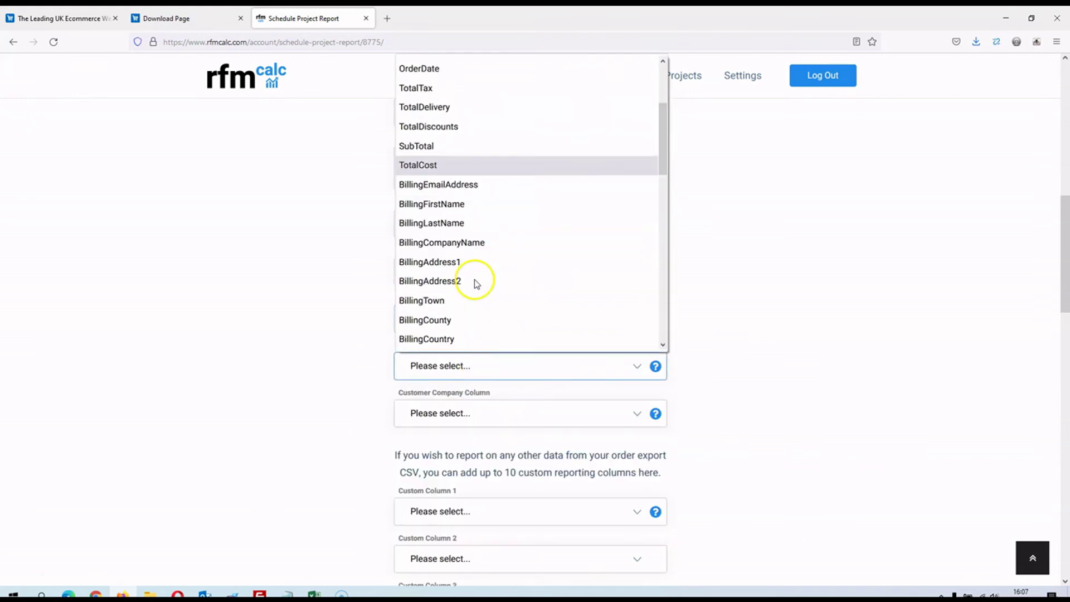
pyautogui.click(462, 223)
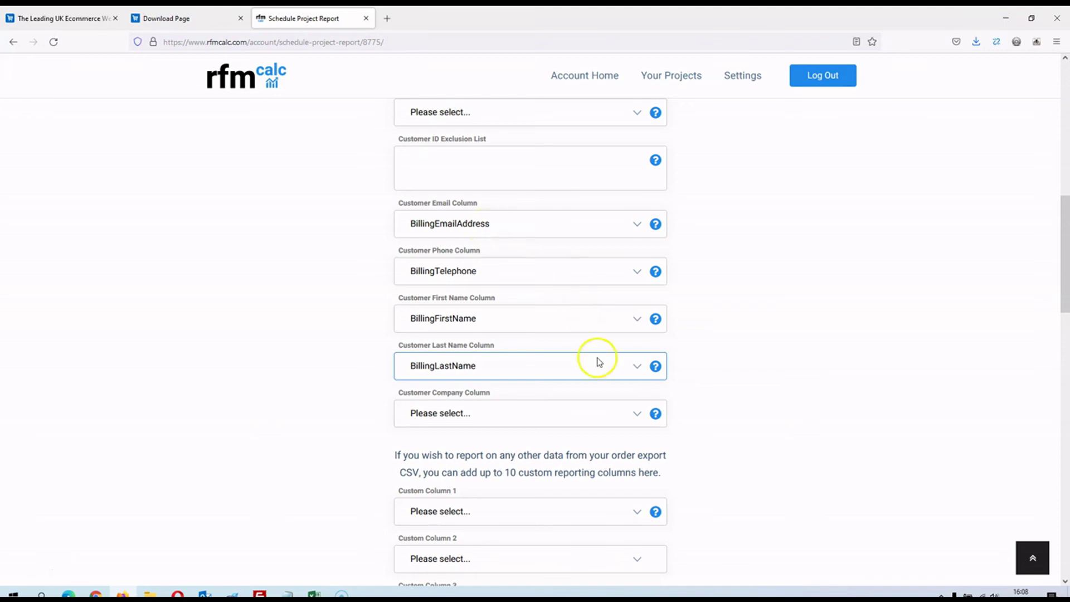
# - Check the billing columns in Excel, and map the Customer Company Column to BillingCompanyName in the Firefox form
pyautogui.click(314, 594)
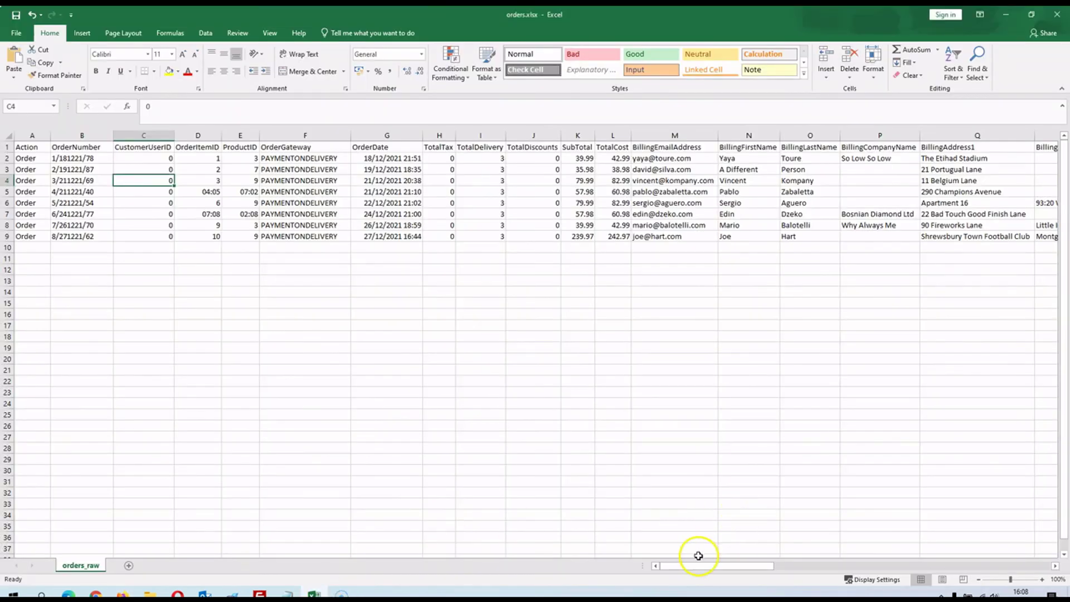
pyautogui.moveTo(701, 567); pyautogui.dragTo(772, 553)
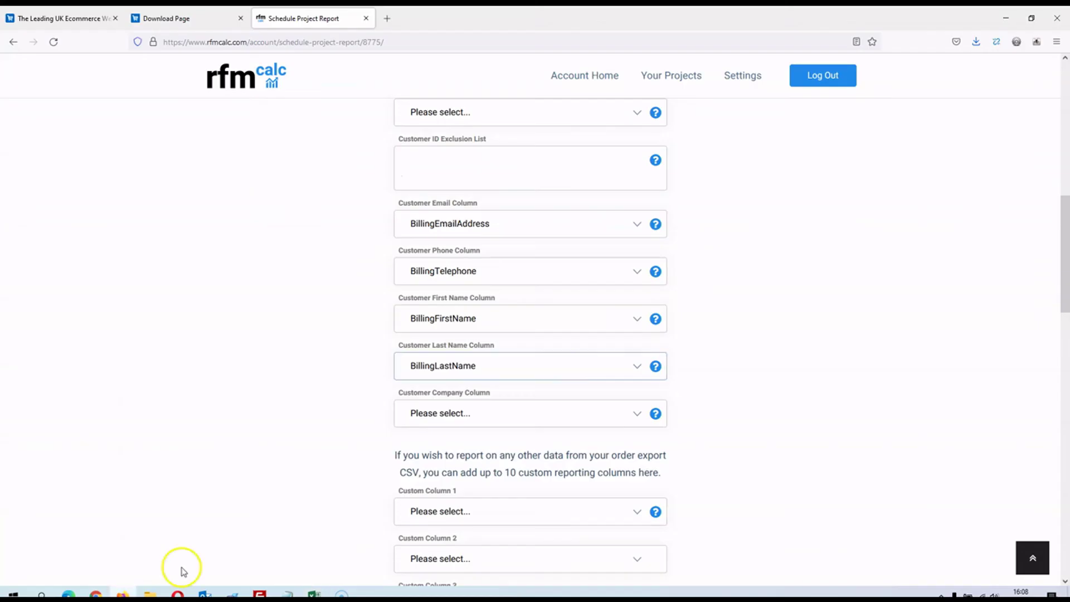
pyautogui.click(123, 594)
pyautogui.click(574, 415)
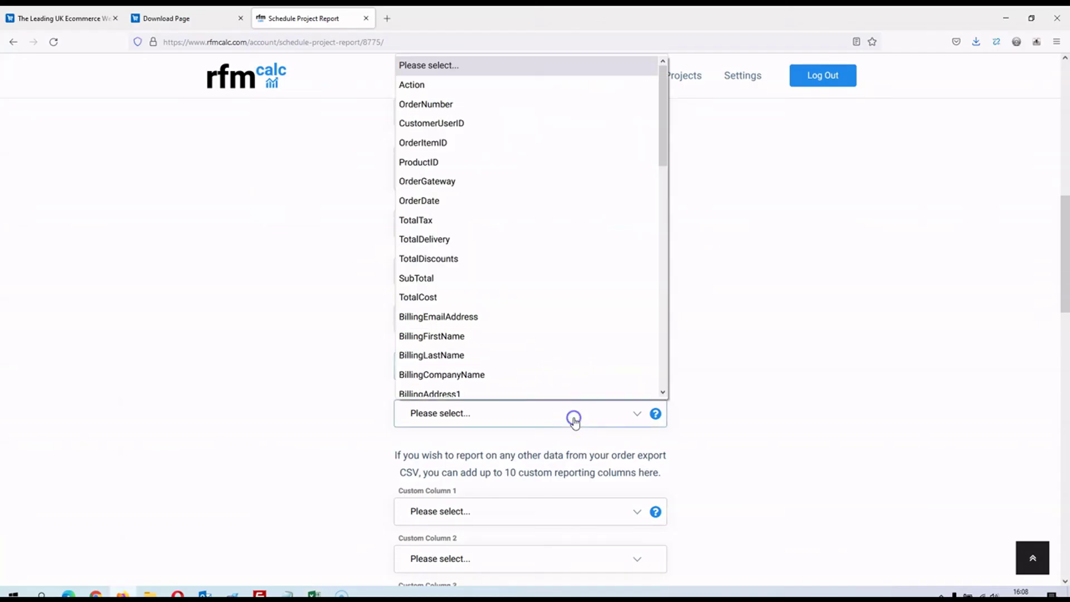
pyautogui.scroll(-2, 501, 256)
pyautogui.click(489, 250)
pyautogui.click(746, 366)
# - Look through the shipping and product columns in Excel, and set Custom Column 1 to DeliveryMethod in the Firefox form
pyautogui.scroll(-5, 774, 325)
pyautogui.scroll(-1, 775, 368)
pyautogui.scroll(3, 756, 357)
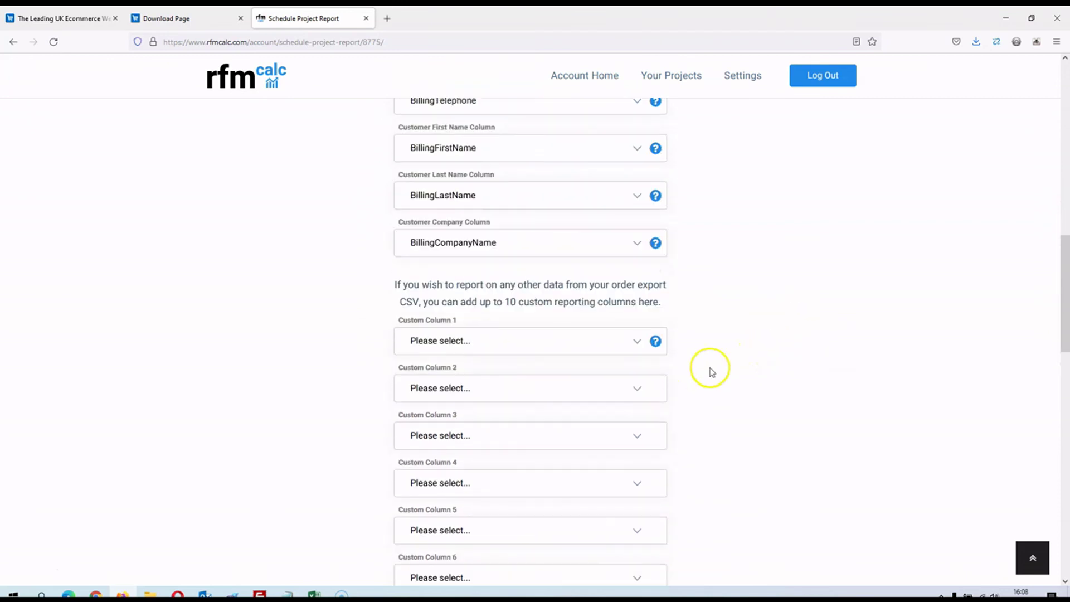
pyautogui.click(314, 594)
pyautogui.moveTo(786, 567); pyautogui.dragTo(956, 565)
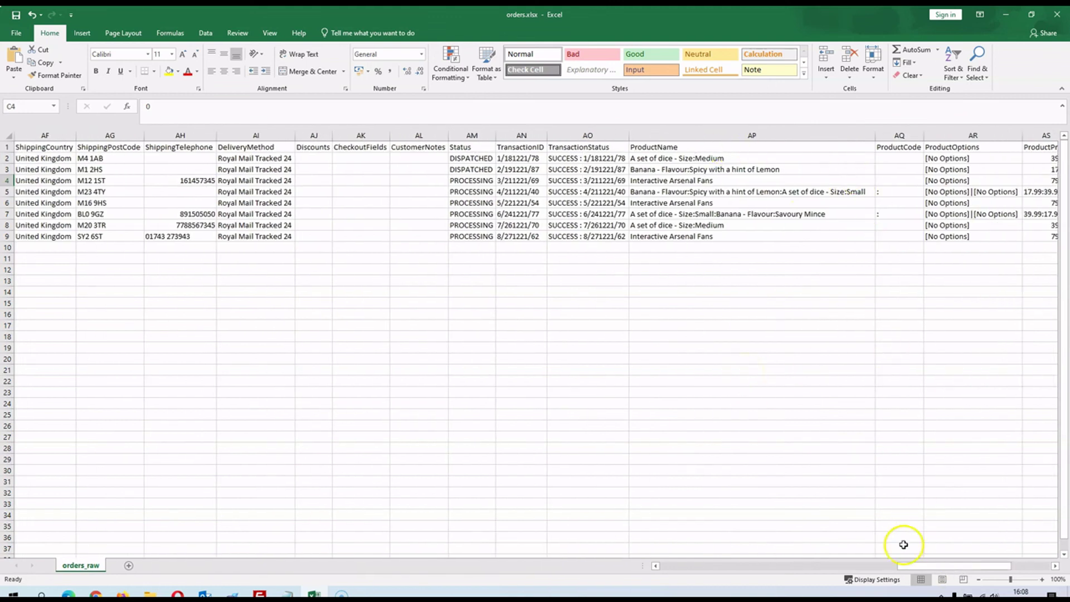
pyautogui.moveTo(941, 571); pyautogui.dragTo(926, 544)
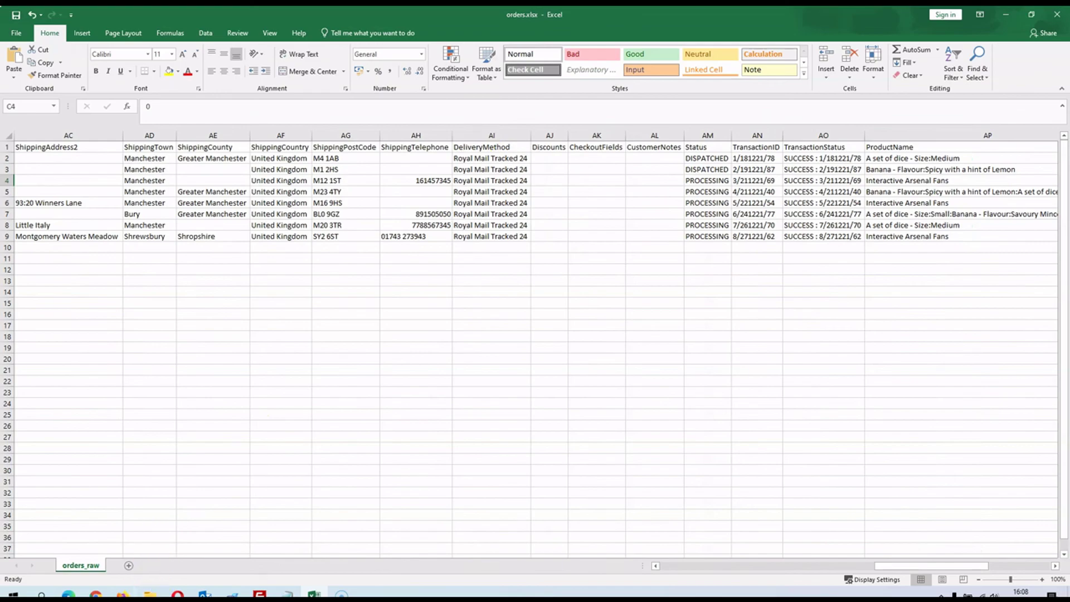
pyautogui.click(124, 593)
pyautogui.click(526, 341)
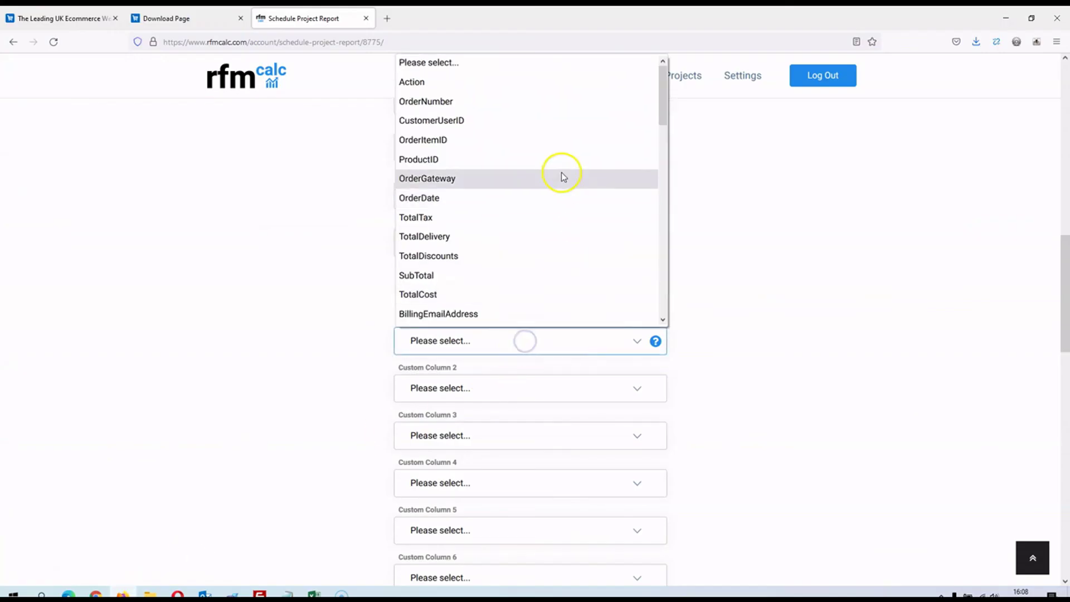
pyautogui.scroll(-6, 562, 173)
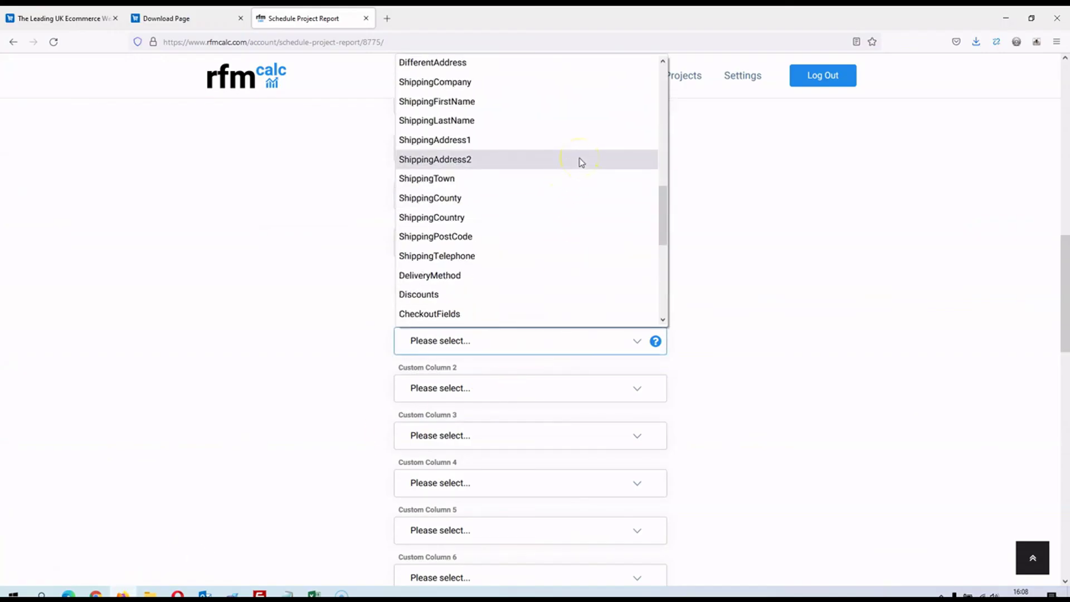
pyautogui.click(514, 274)
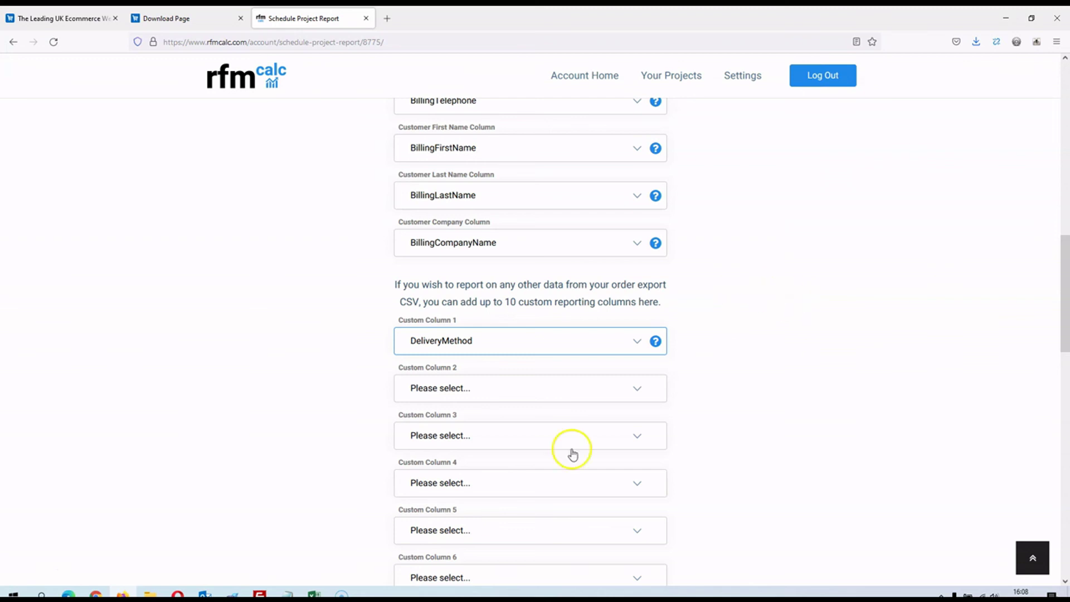
# - Check the product columns in Excel, and set Custom Column 2 to ProductName in the Firefox form
pyautogui.click(313, 593)
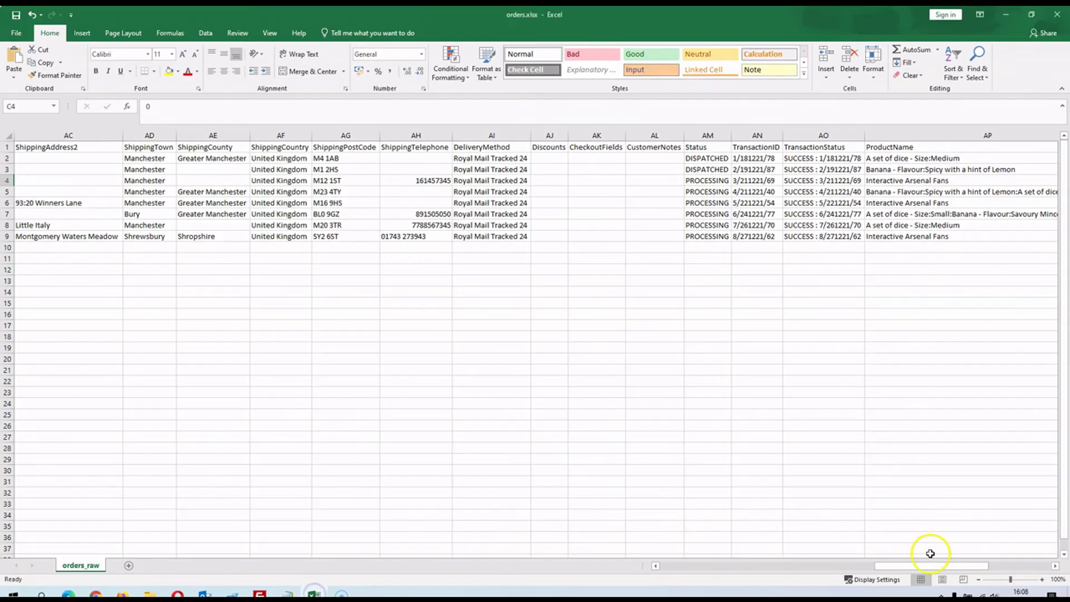
pyautogui.moveTo(931, 569); pyautogui.dragTo(973, 560)
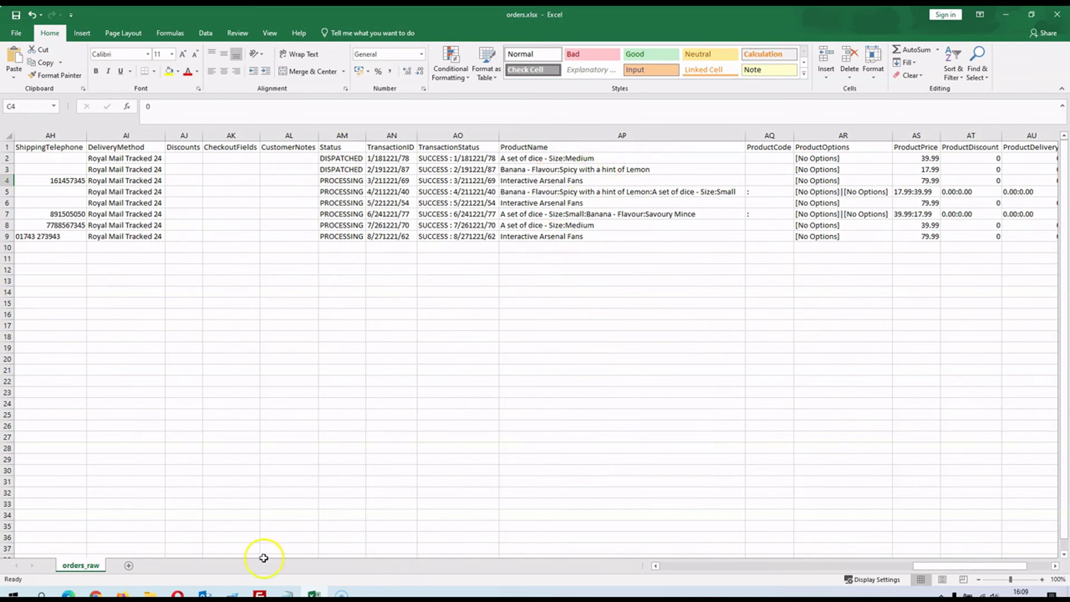
pyautogui.click(122, 594)
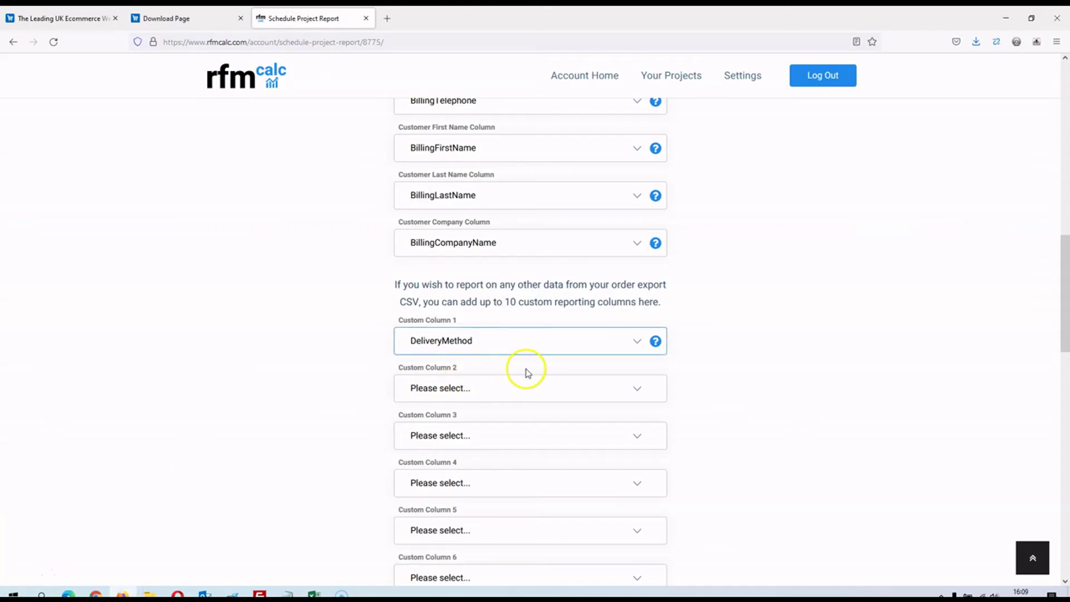
pyautogui.click(577, 390)
pyautogui.moveTo(665, 92); pyautogui.dragTo(656, 257)
pyautogui.click(414, 321)
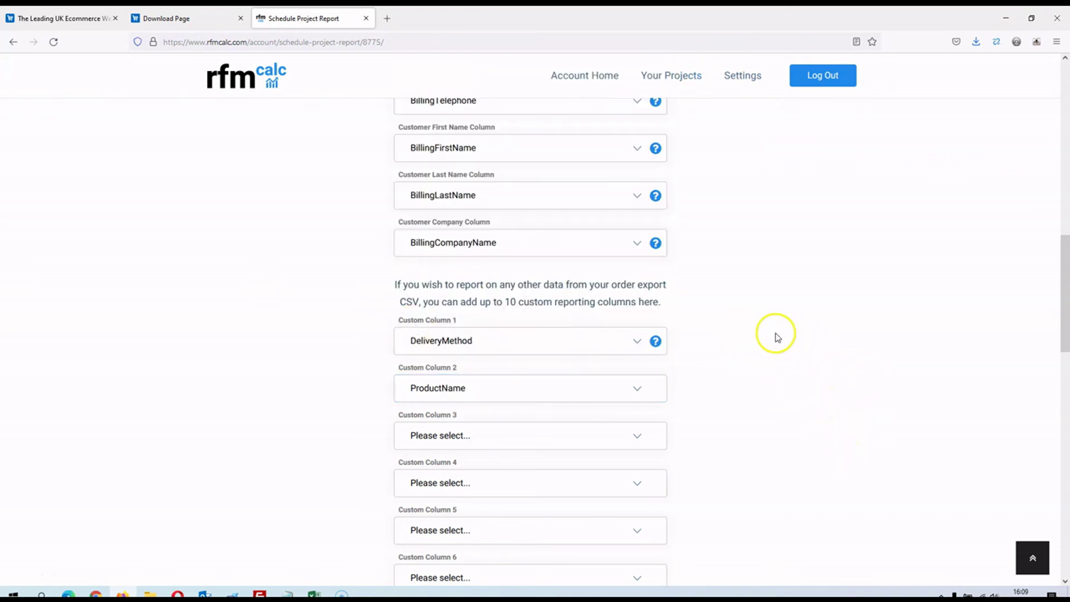
# - Switch to orders.xlsx in Excel and look through the last columns for further custom reporting data
pyautogui.scroll(-2, 775, 305)
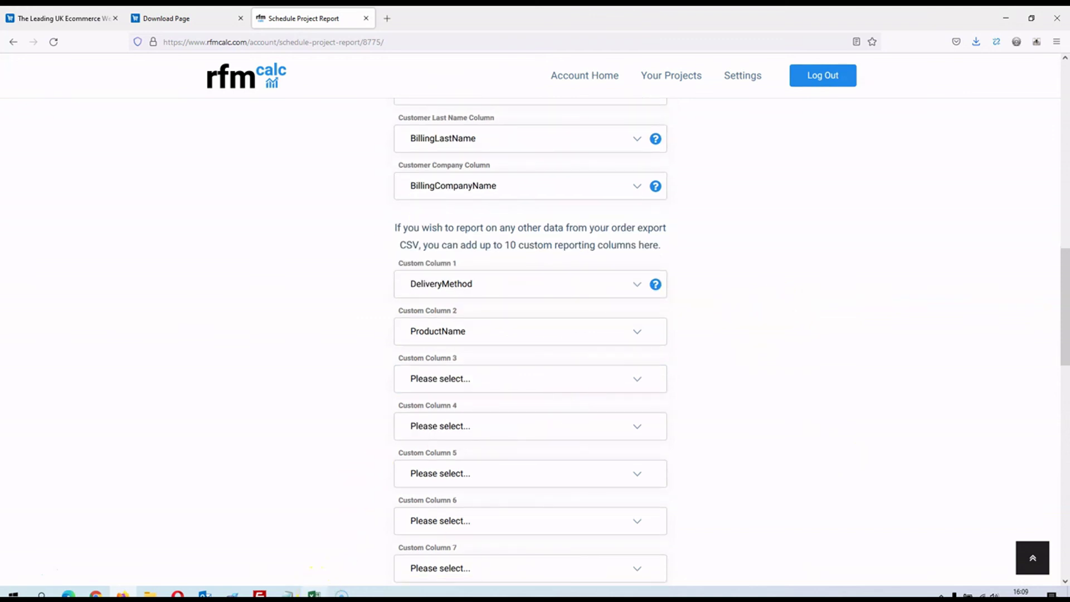
pyautogui.click(315, 593)
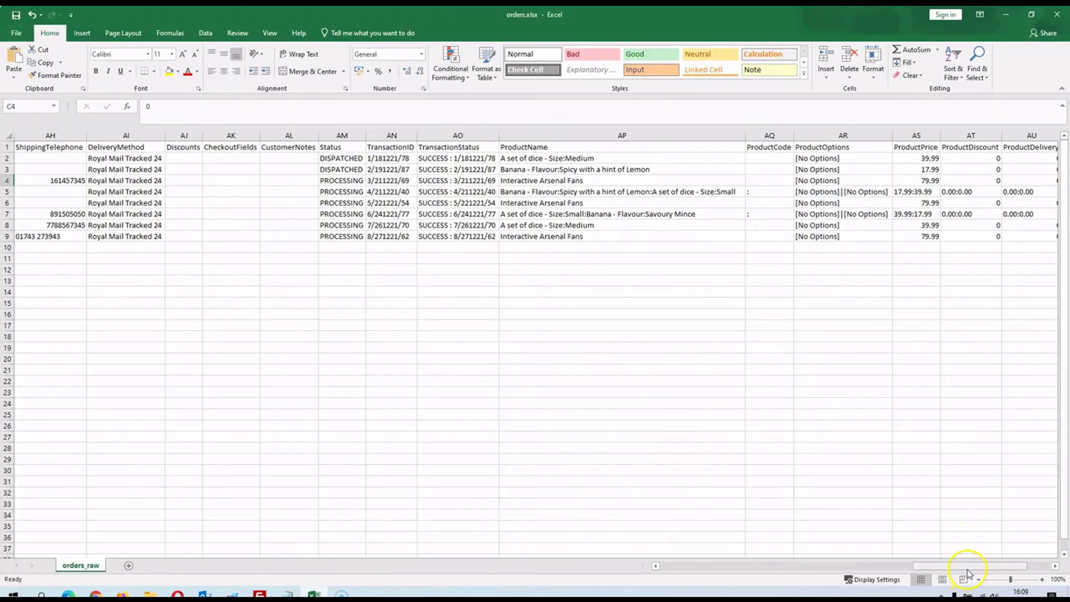
pyautogui.moveTo(969, 570); pyautogui.dragTo(998, 569)
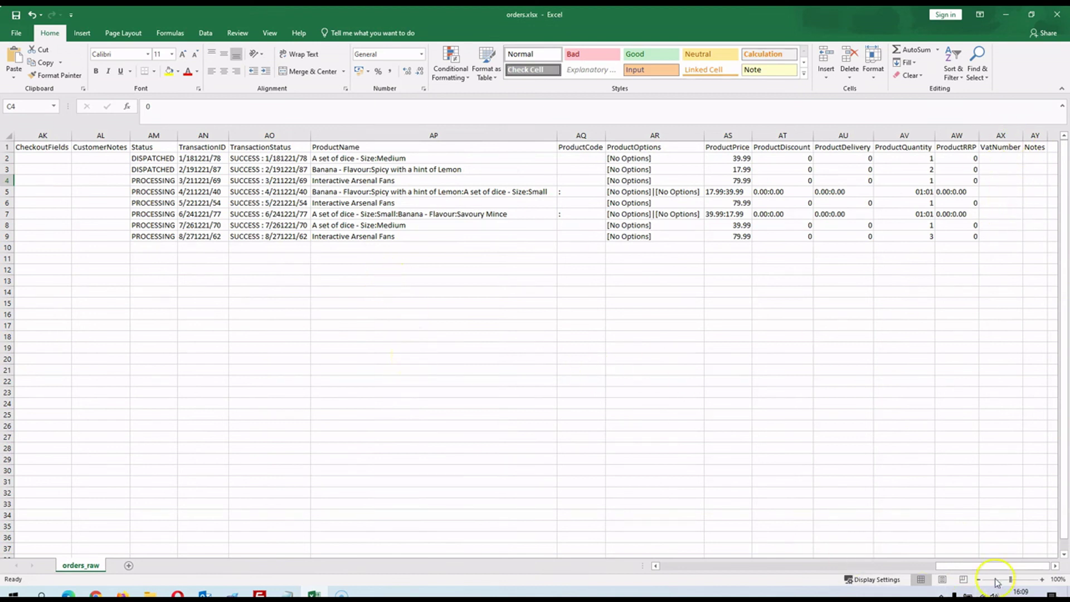
# - Return to the first columns of the Excel sheet, switch back to the Firefox form, and name the report Test EKM 1
pyautogui.moveTo(998, 564); pyautogui.dragTo(669, 565)
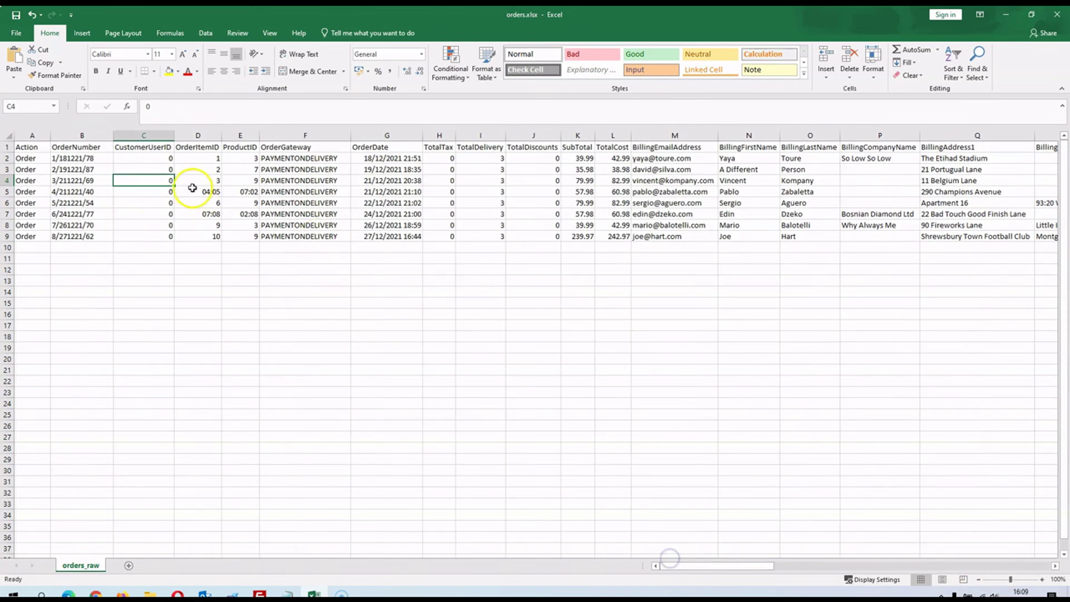
pyautogui.click(123, 592)
pyautogui.scroll(-3, 277, 276)
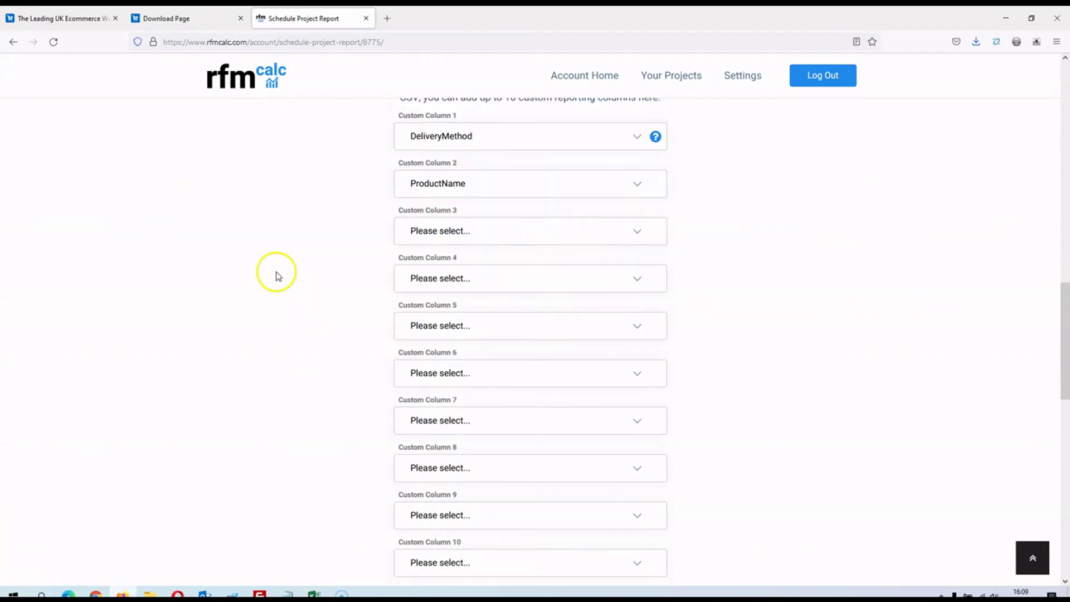
pyautogui.scroll(-5, 278, 276)
pyautogui.click(478, 331)
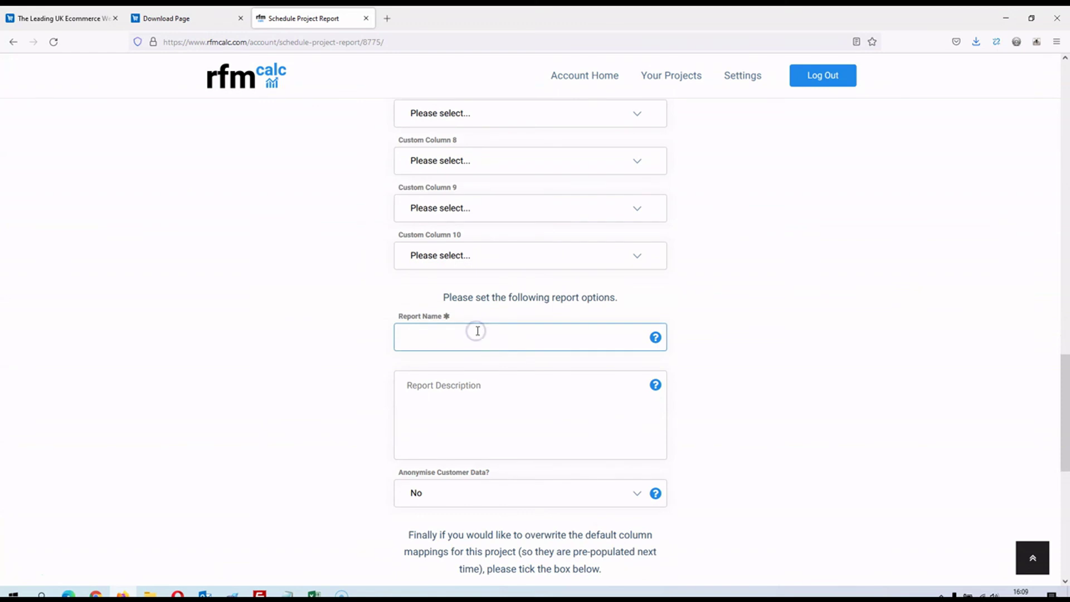
pyautogui.write('Tes')
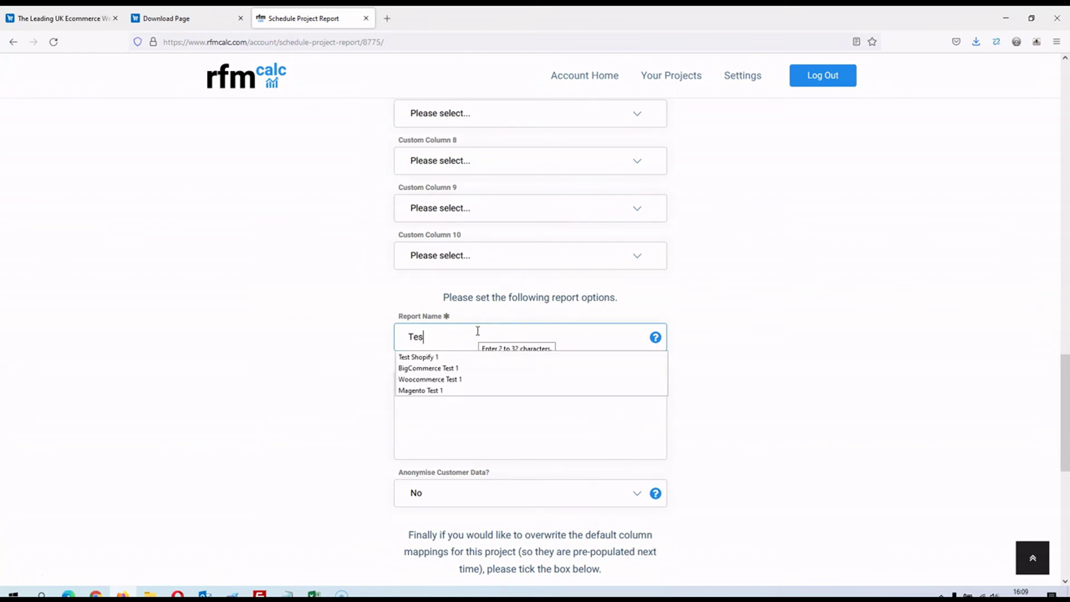
pyautogui.write('t EKM')
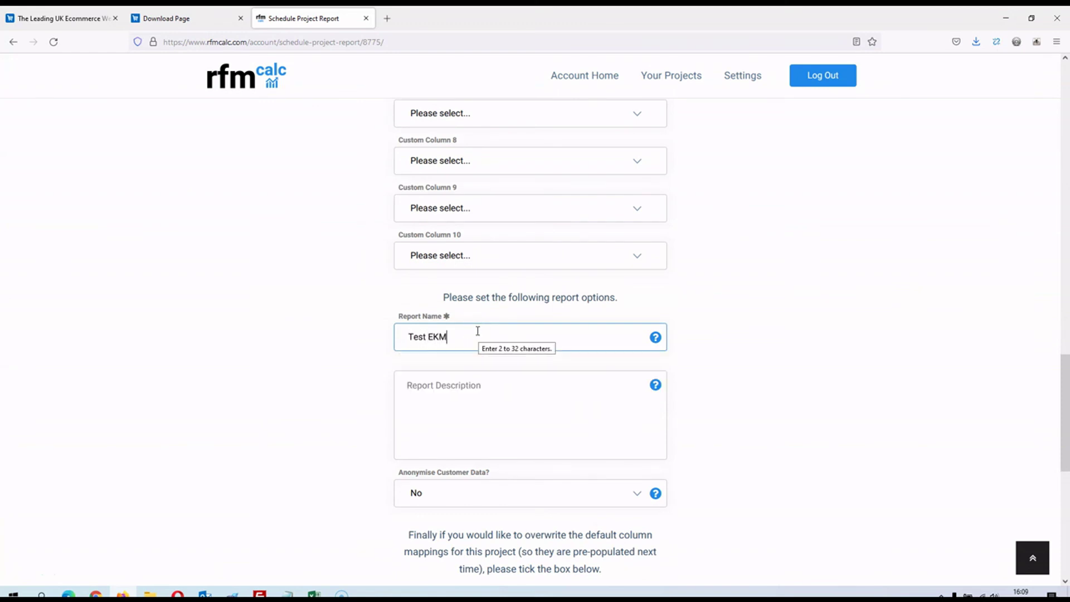
# - Keep Anonymise Customer Data set to No and enable overwriting the default project column mappings
pyautogui.scroll(-2, 567, 334)
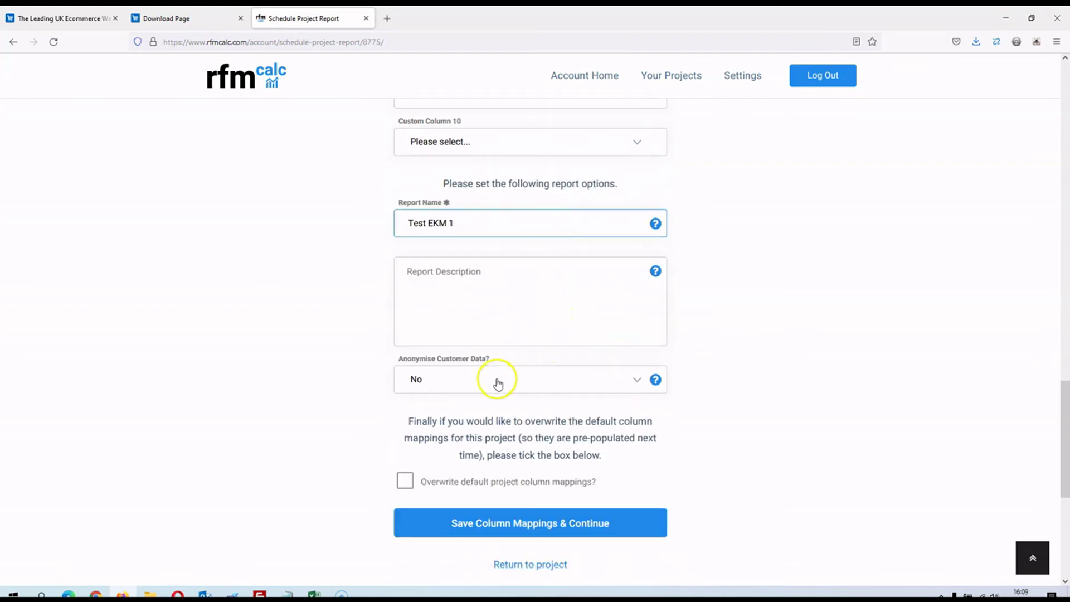
pyautogui.click(498, 381)
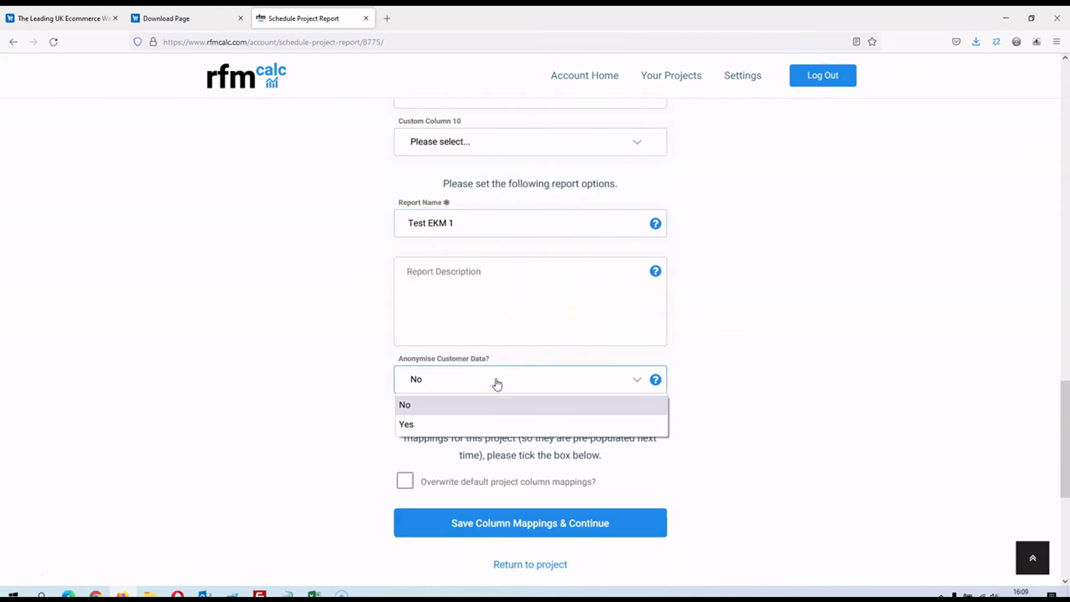
pyautogui.click(496, 381)
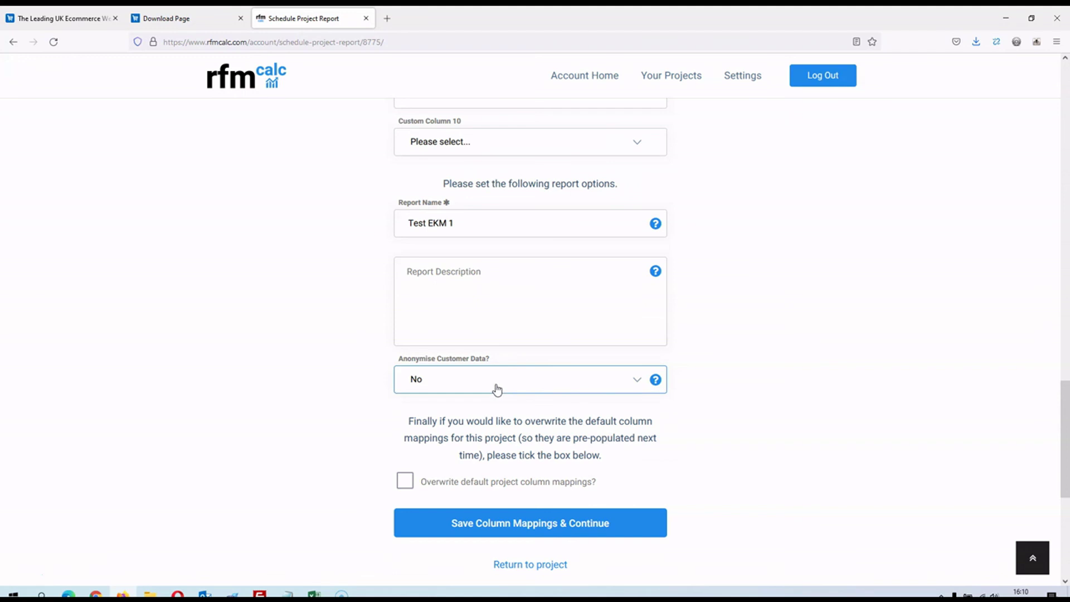
pyautogui.scroll(-2, 745, 454)
pyautogui.click(405, 369)
# - Review all the column mappings in the form and try to save them and continue
pyautogui.scroll(8, 671, 406)
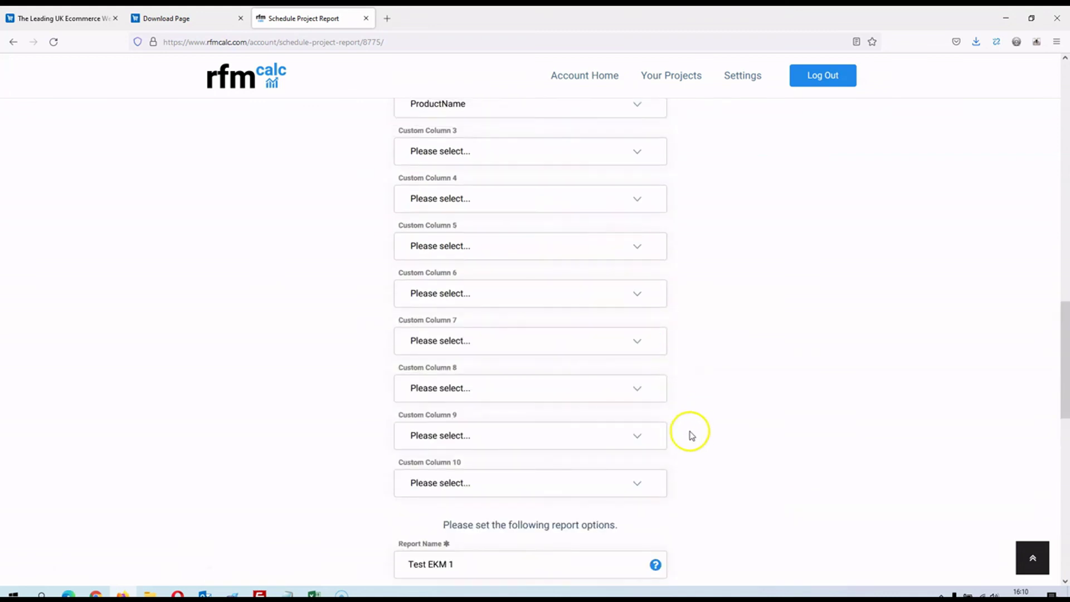
pyautogui.scroll(20, 691, 435)
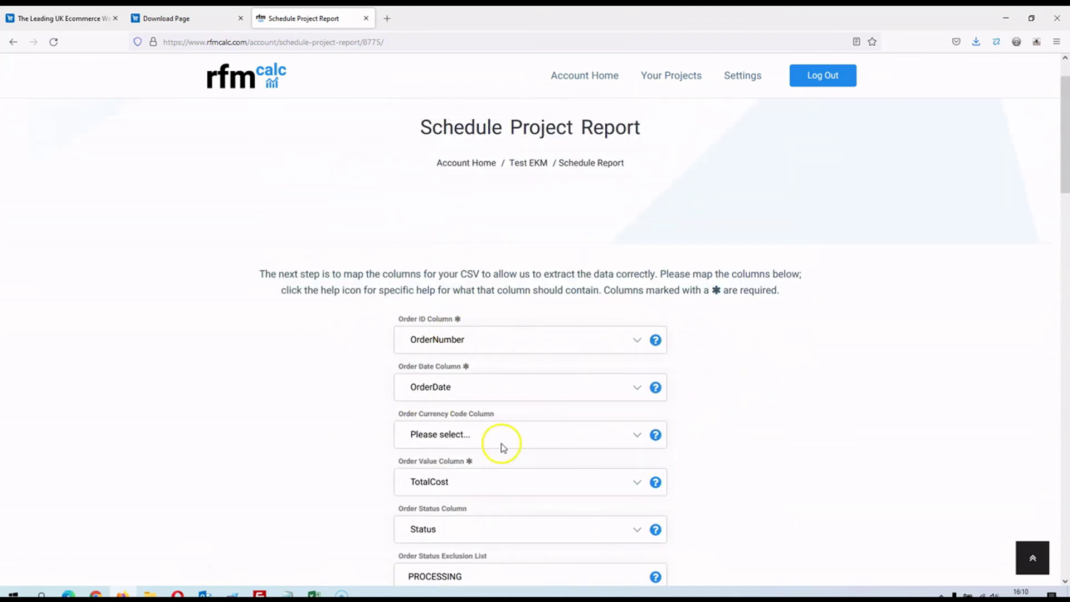
pyautogui.scroll(-15, 504, 448)
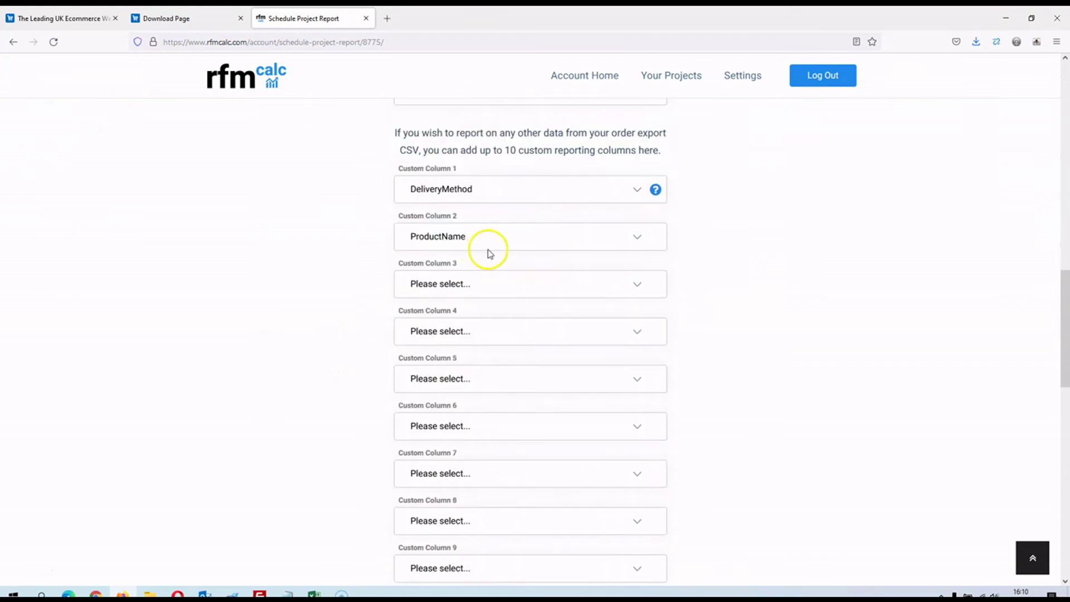
pyautogui.scroll(-10, 491, 255)
pyautogui.scroll(14, 566, 469)
pyautogui.click(566, 468)
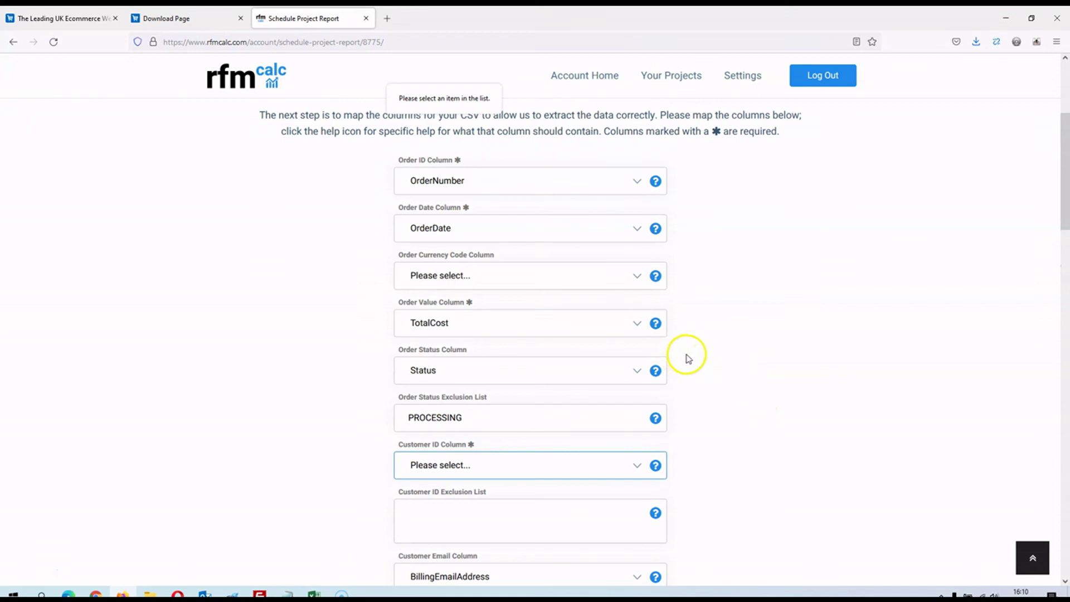
# - Map the required Customer ID Column to BillingEmailAddress
pyautogui.click(544, 469)
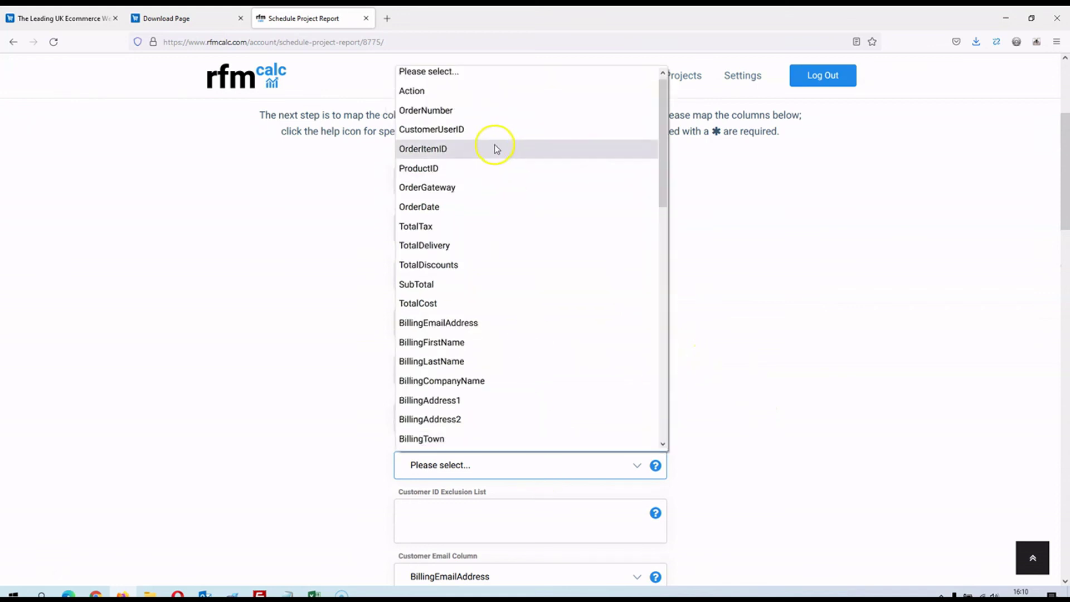
pyautogui.scroll(-2, 473, 365)
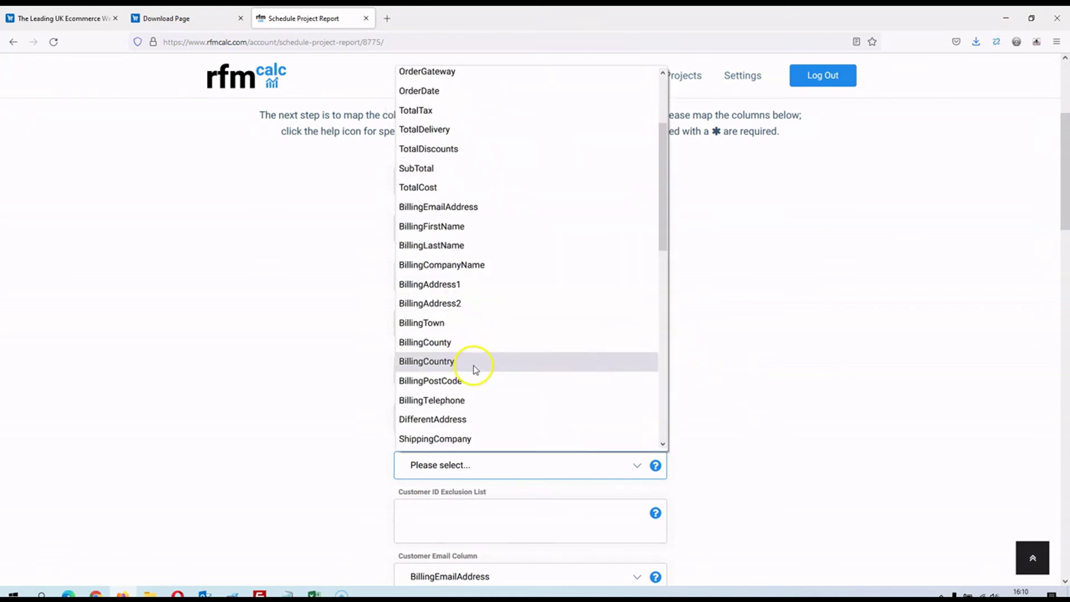
pyautogui.click(467, 207)
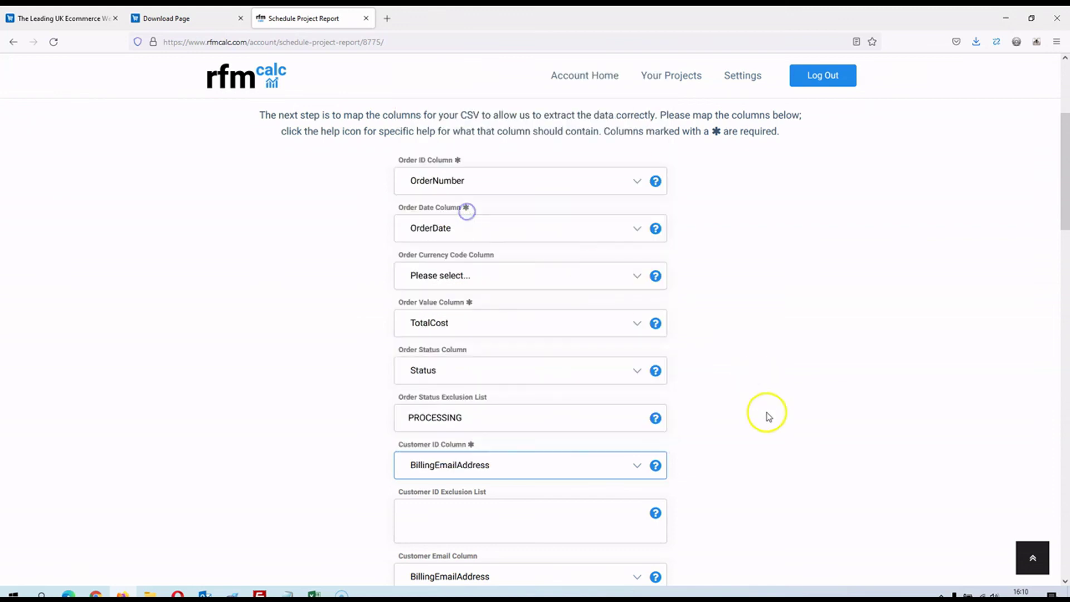
# - Save the column mappings and continue so that the report is scheduled
pyautogui.scroll(-10, 768, 418)
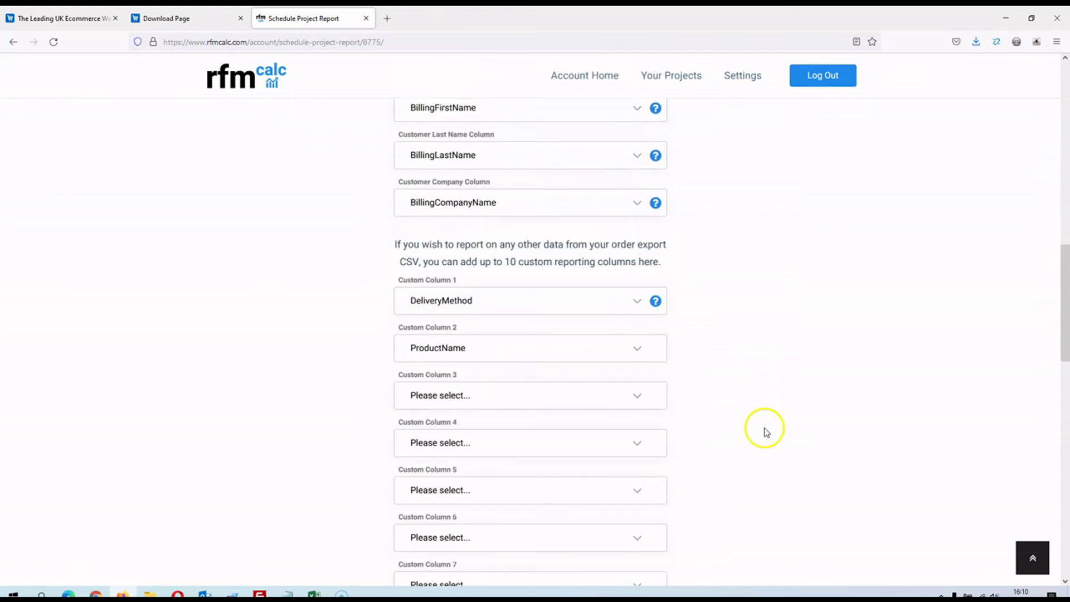
pyautogui.scroll(-12, 764, 431)
pyautogui.click(476, 420)
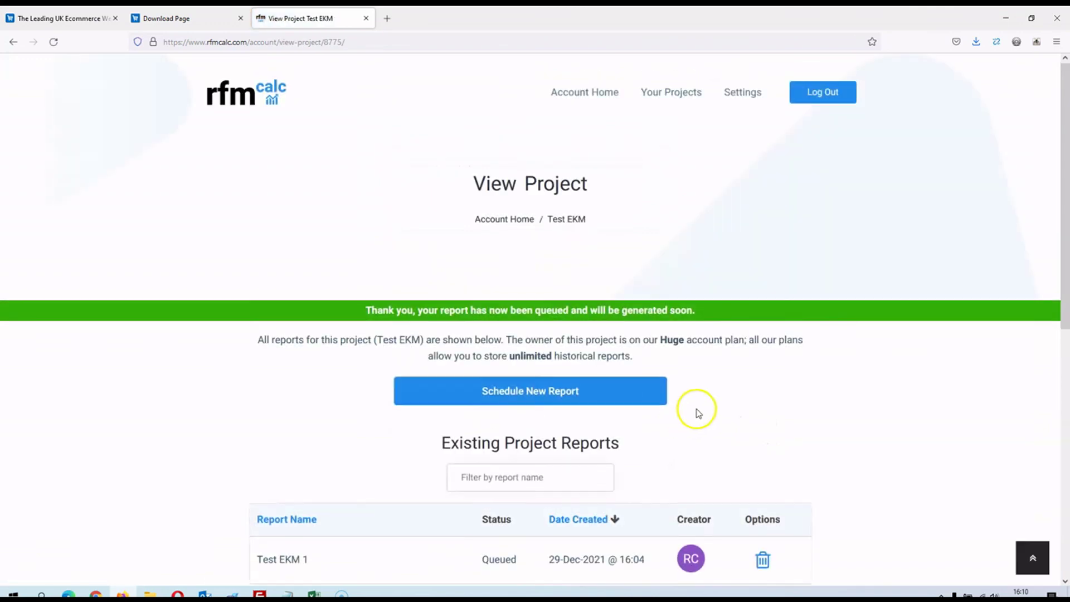
pyautogui.scroll(-2, 311, 354)
pyautogui.scroll(1, 335, 291)
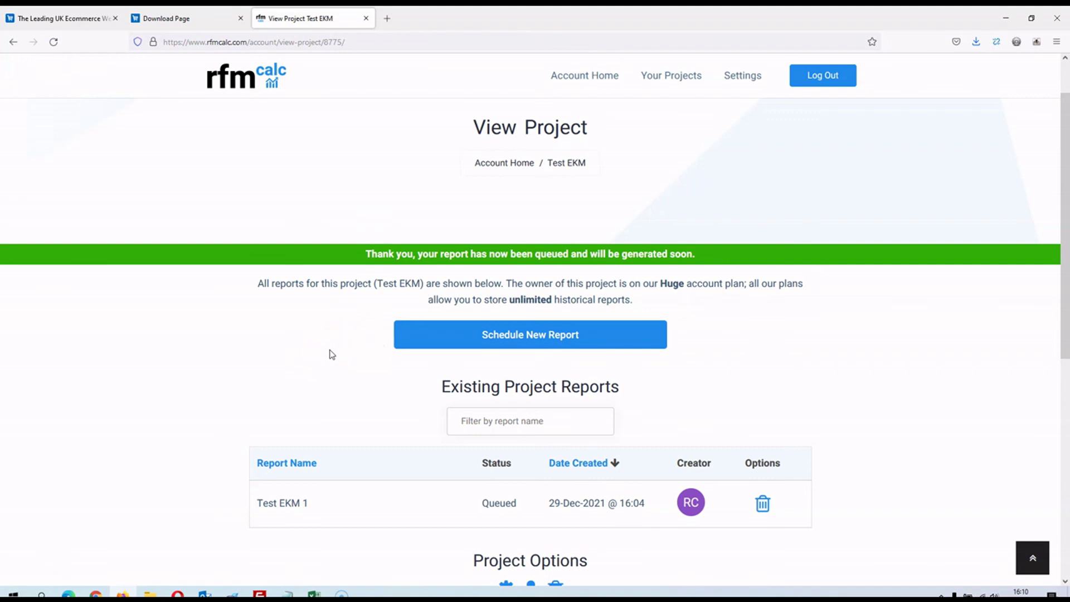
pyautogui.scroll(-2, 212, 277)
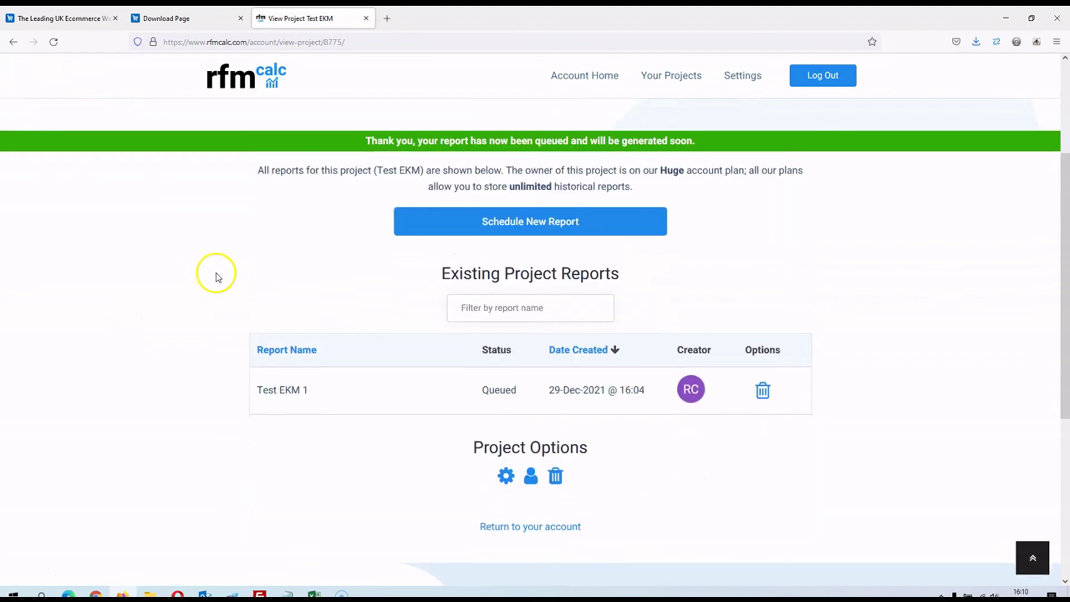
pyautogui.scroll(3, 215, 277)
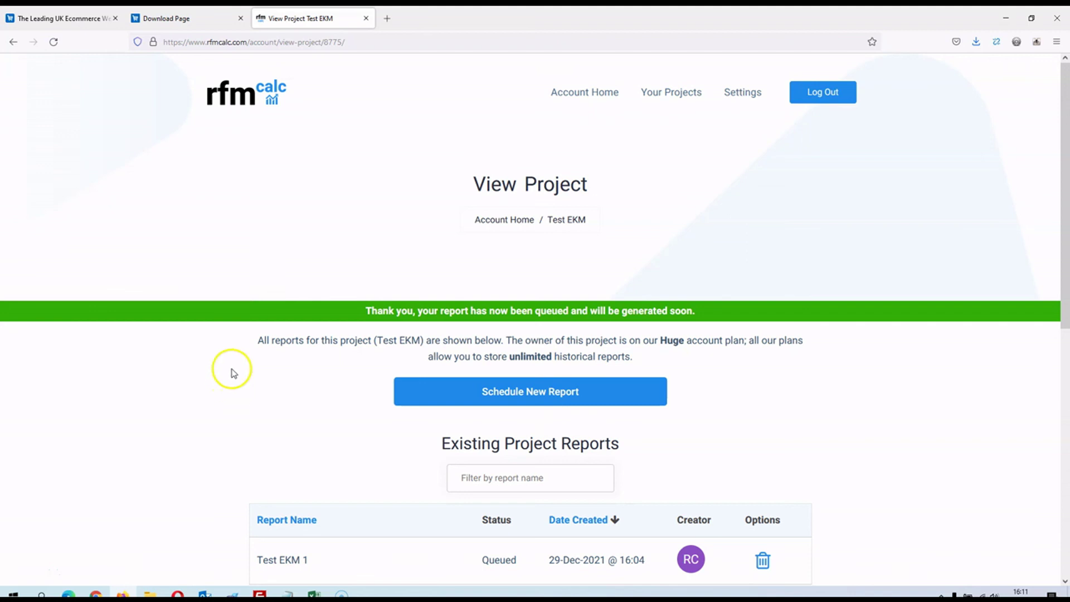
pyautogui.scroll(-1, 251, 351)
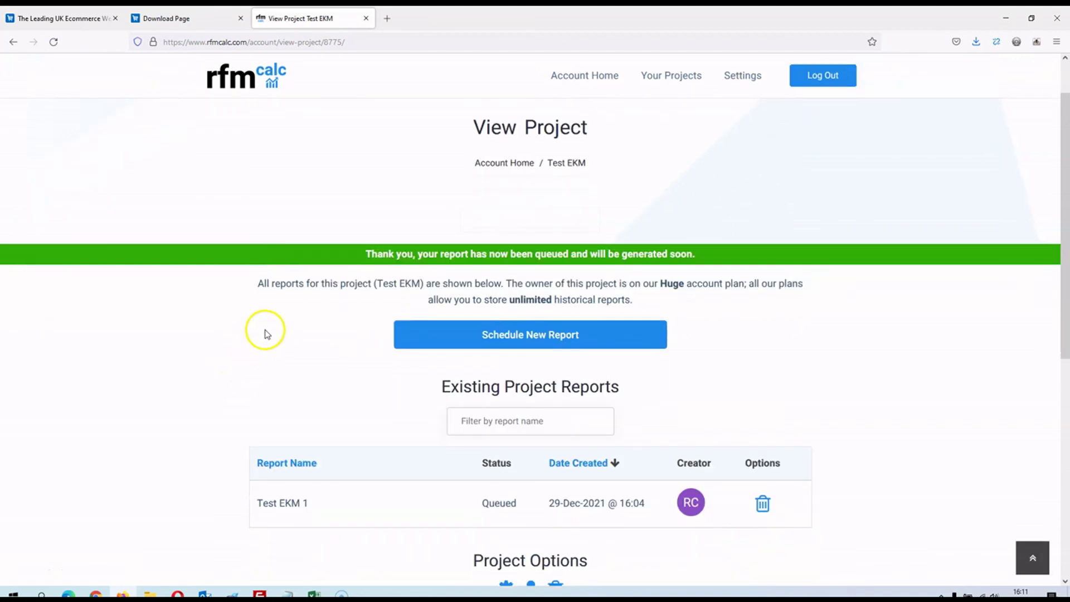